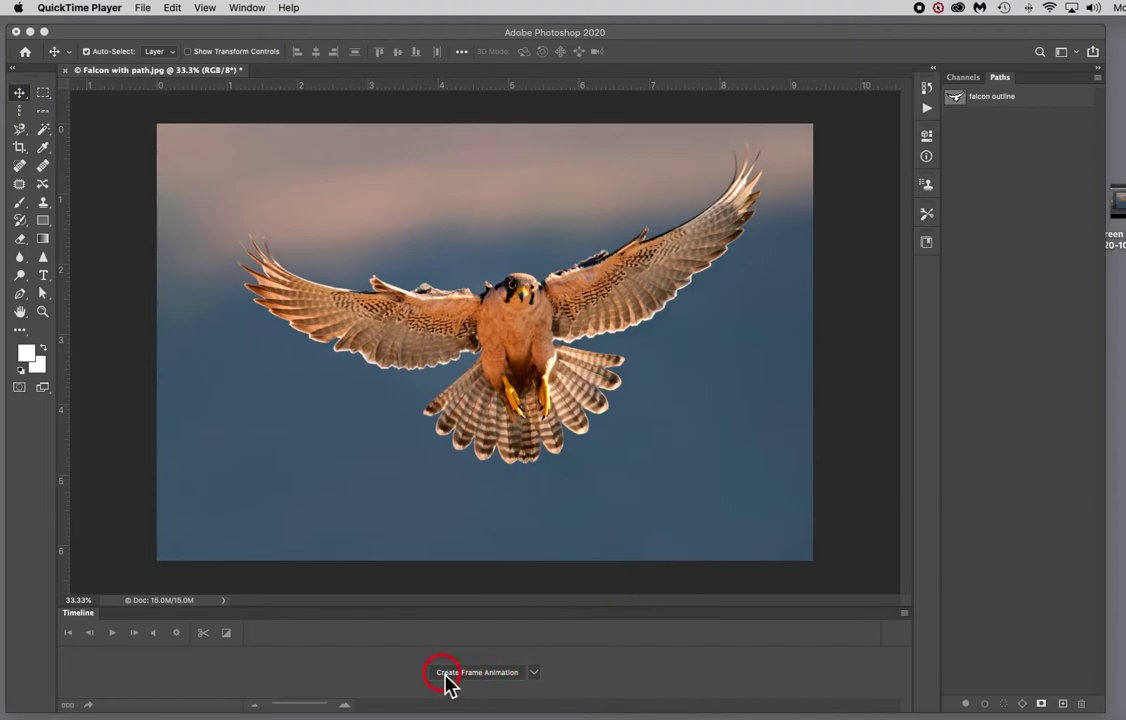
Step: Switch the timeline mode to Create Video Timeline
click(535, 675)
click(535, 675)
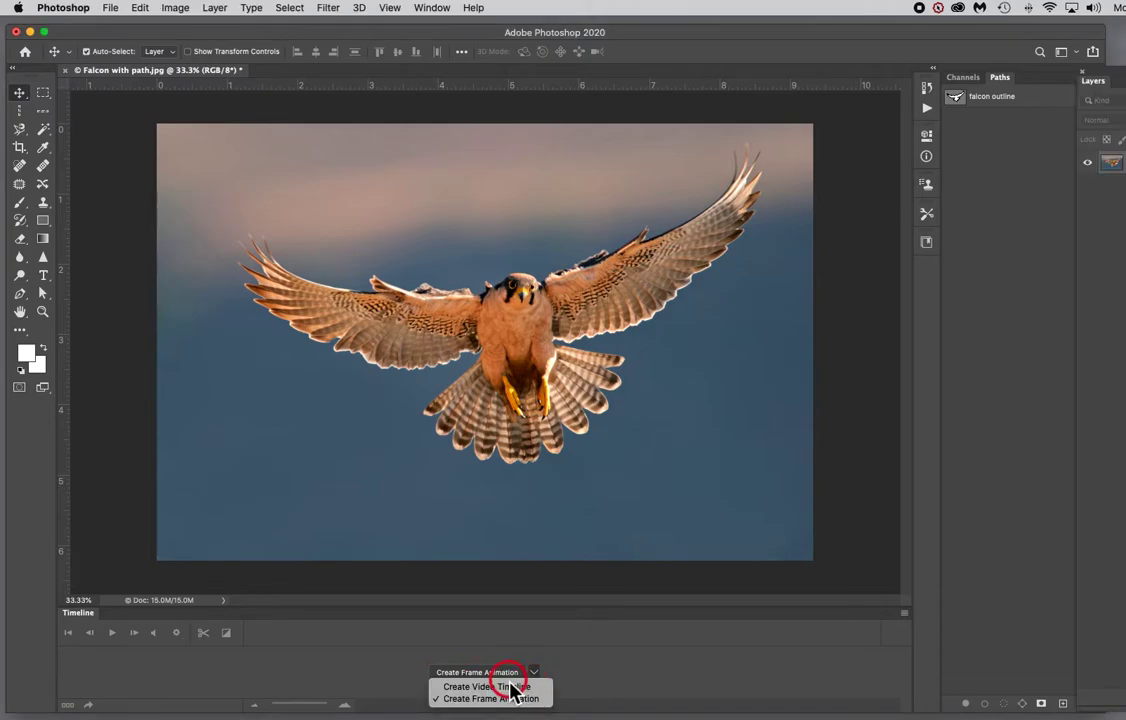
click(498, 690)
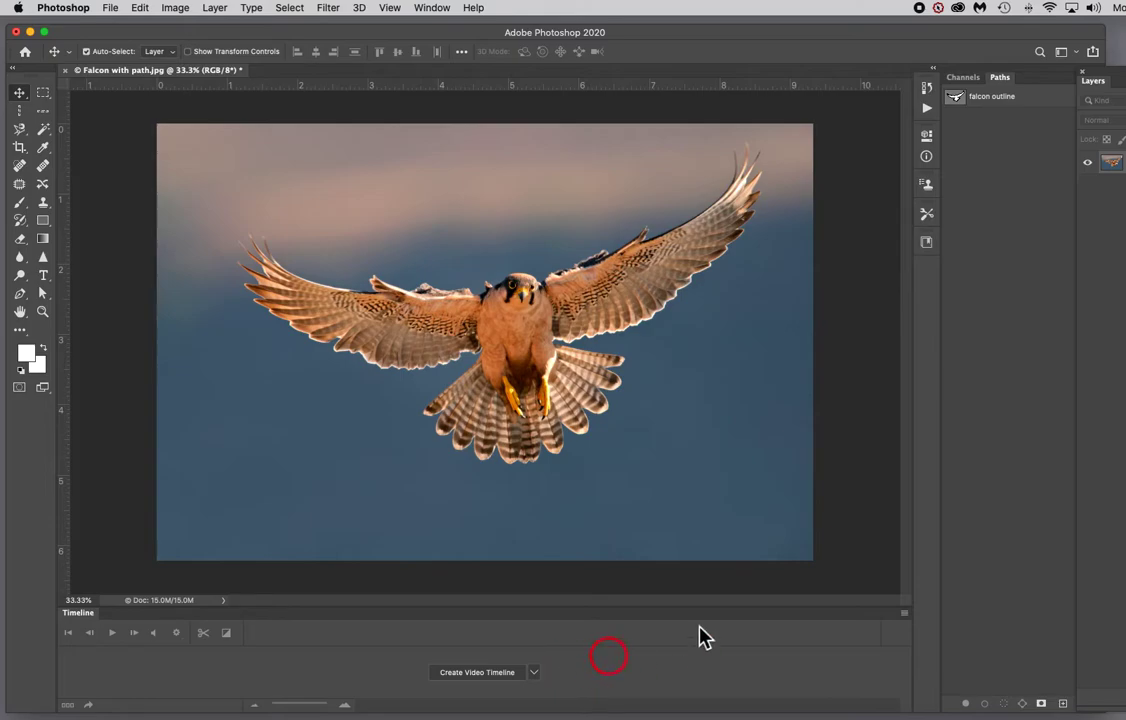
drag(1116, 80, 847, 48)
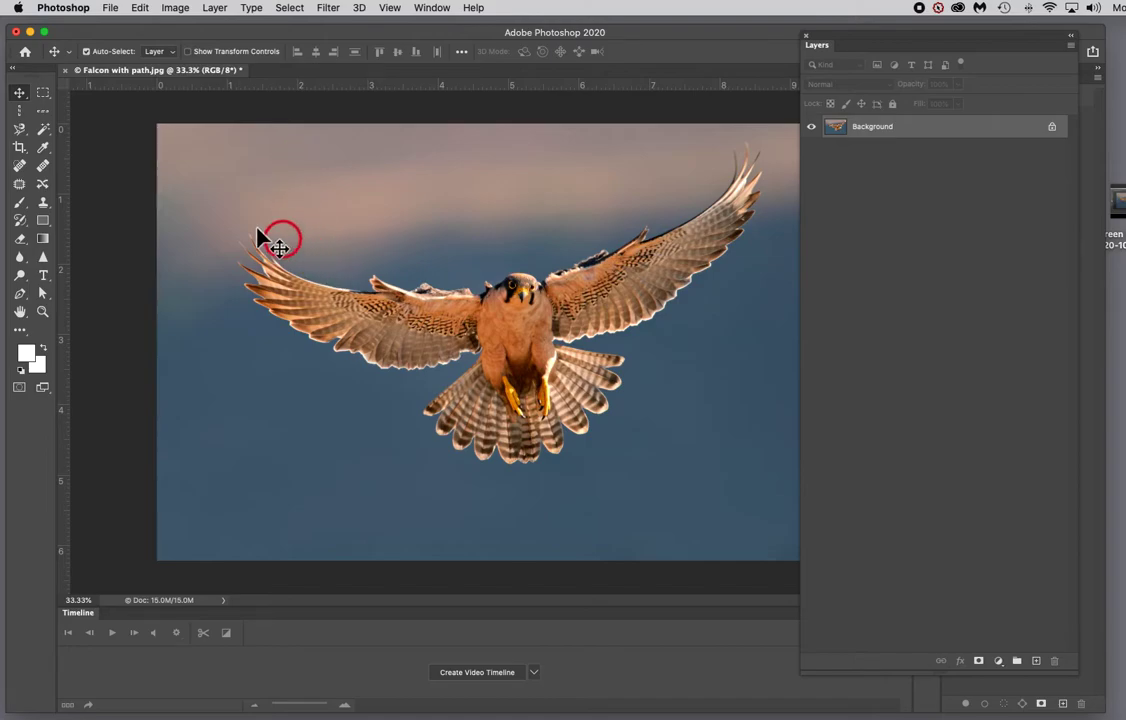
click(21, 131)
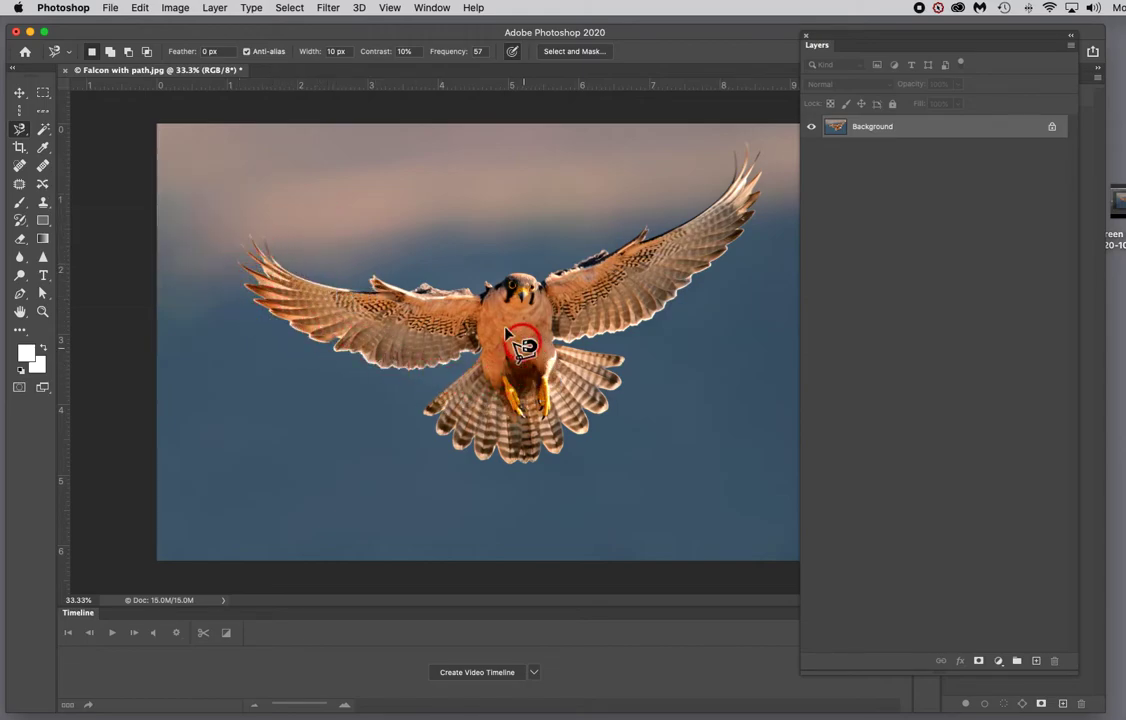
click(21, 129)
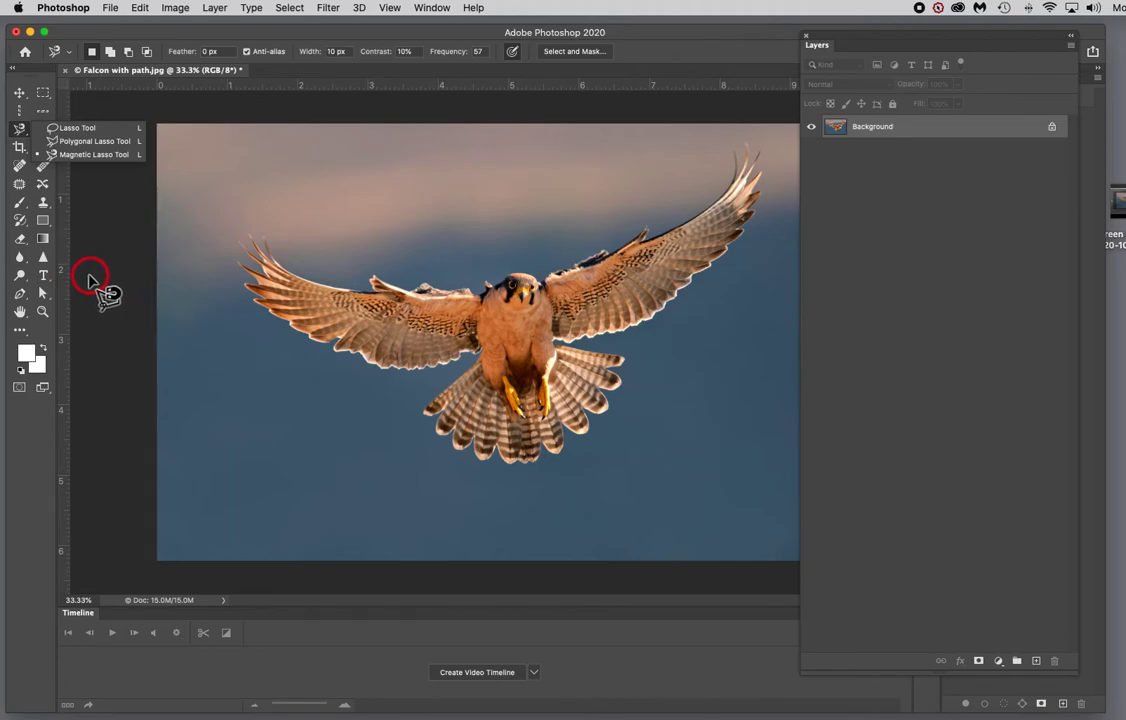
click(20, 295)
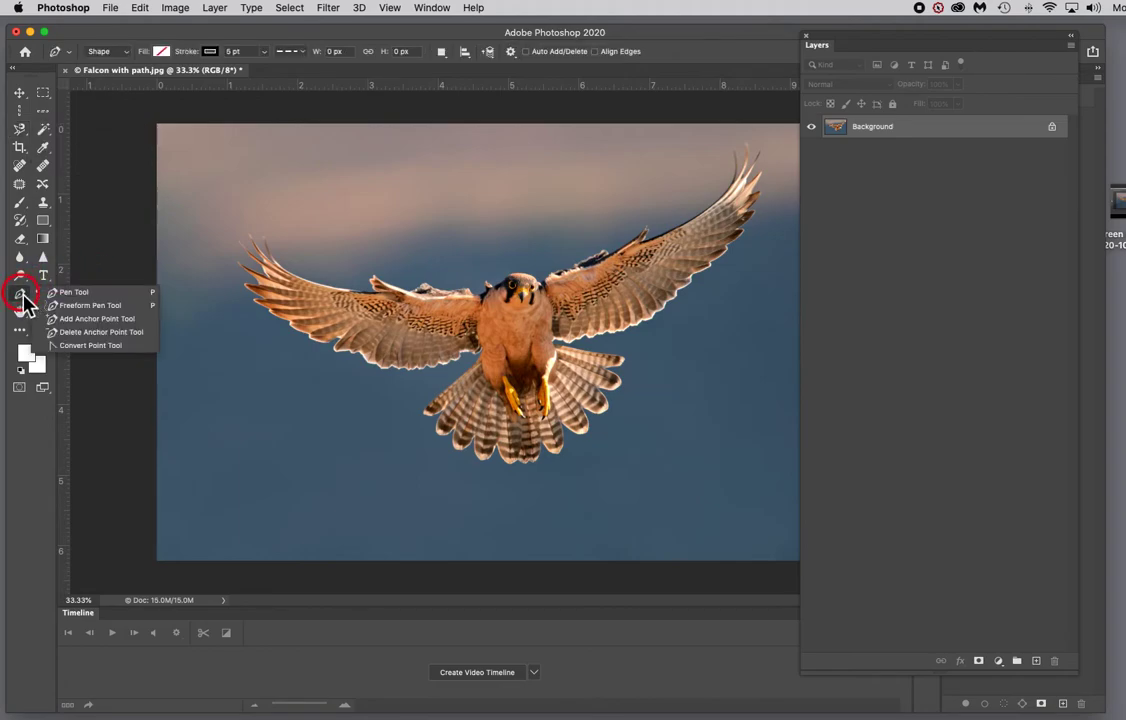
click(64, 294)
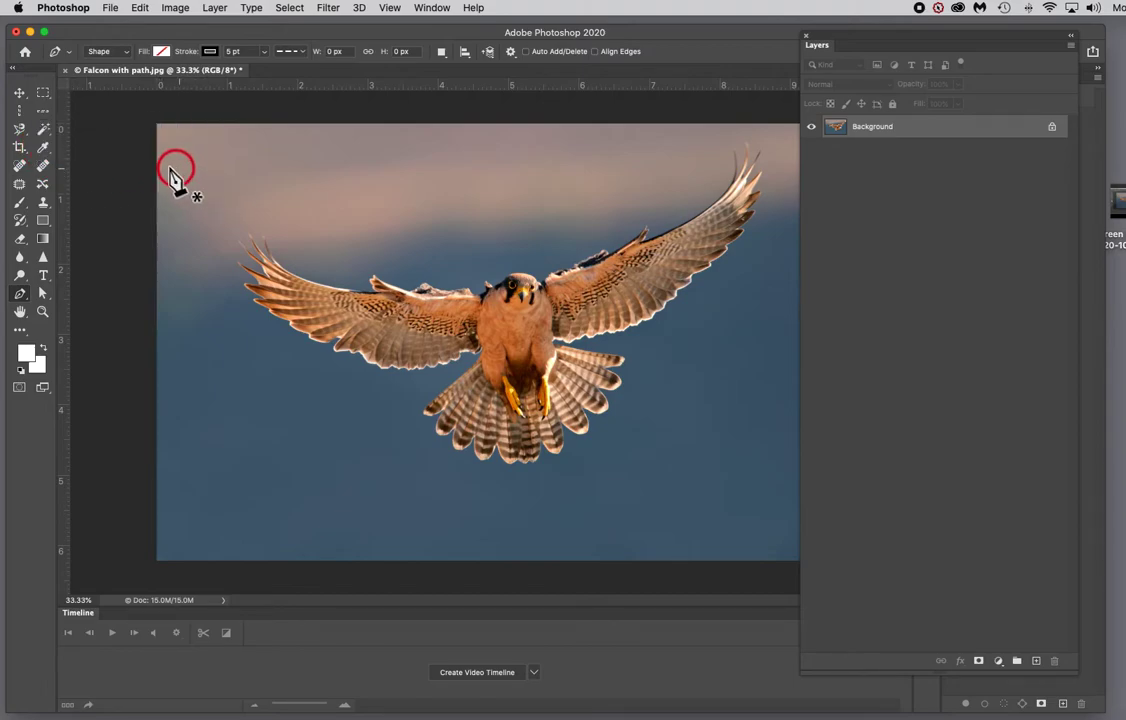
Step: Select the sky around the falcon with the Magic Wand, adding further background areas until the whole sky is selected
click(45, 130)
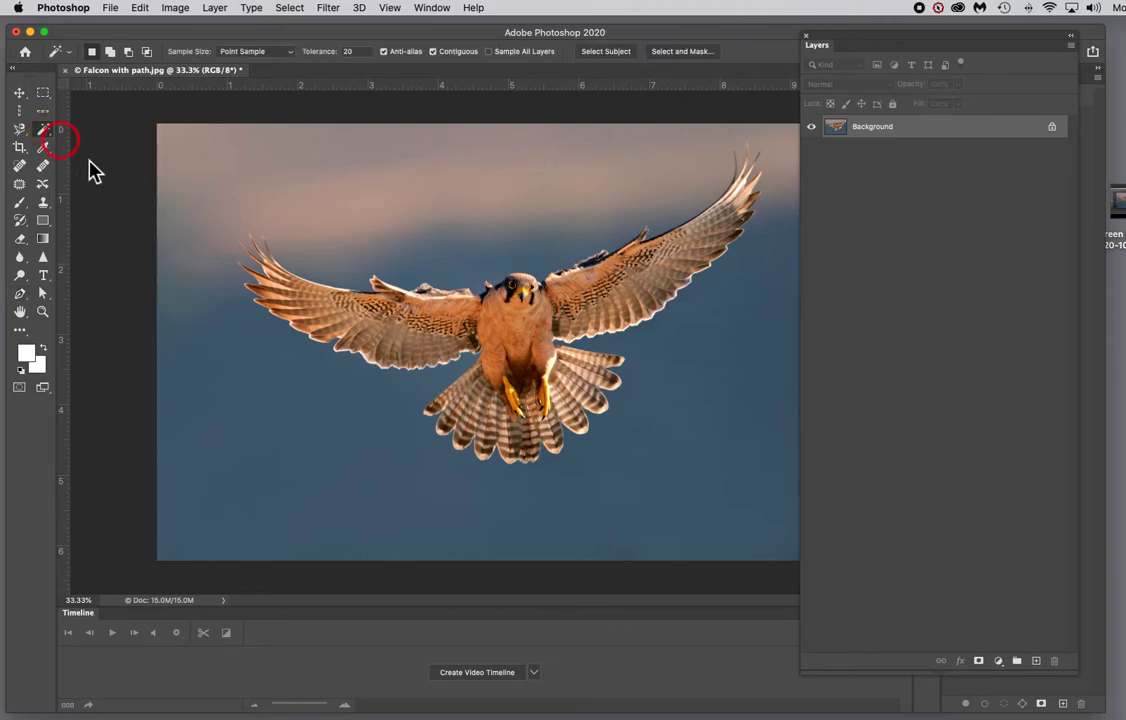
click(346, 263)
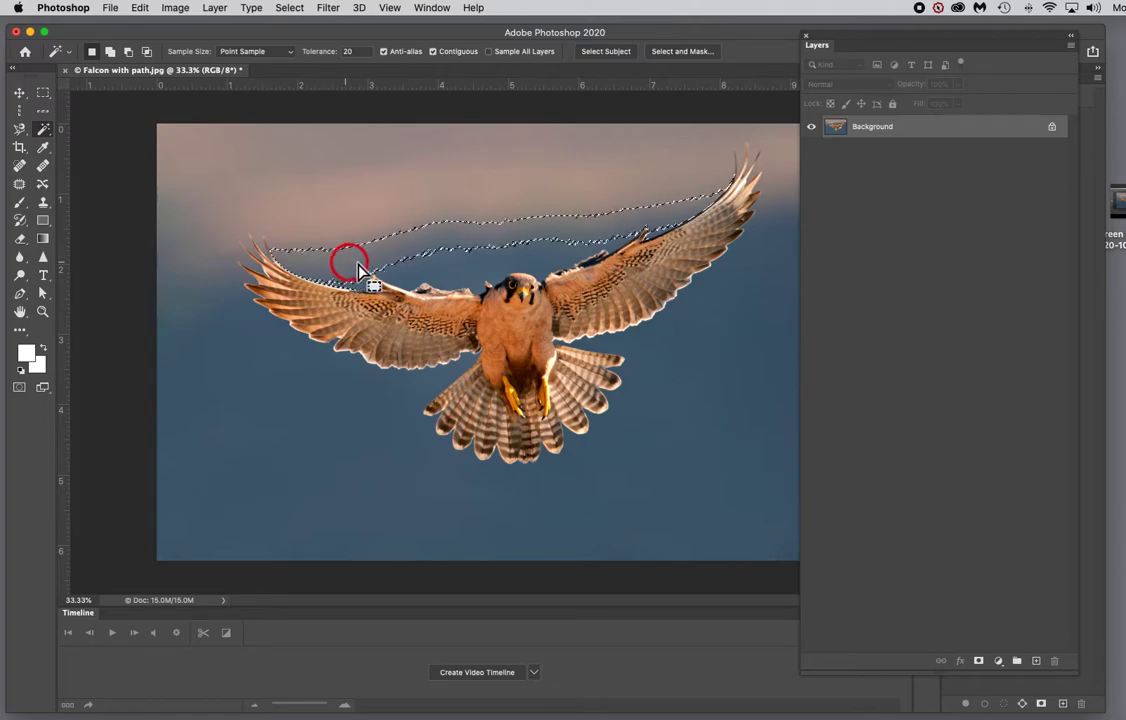
click(330, 214)
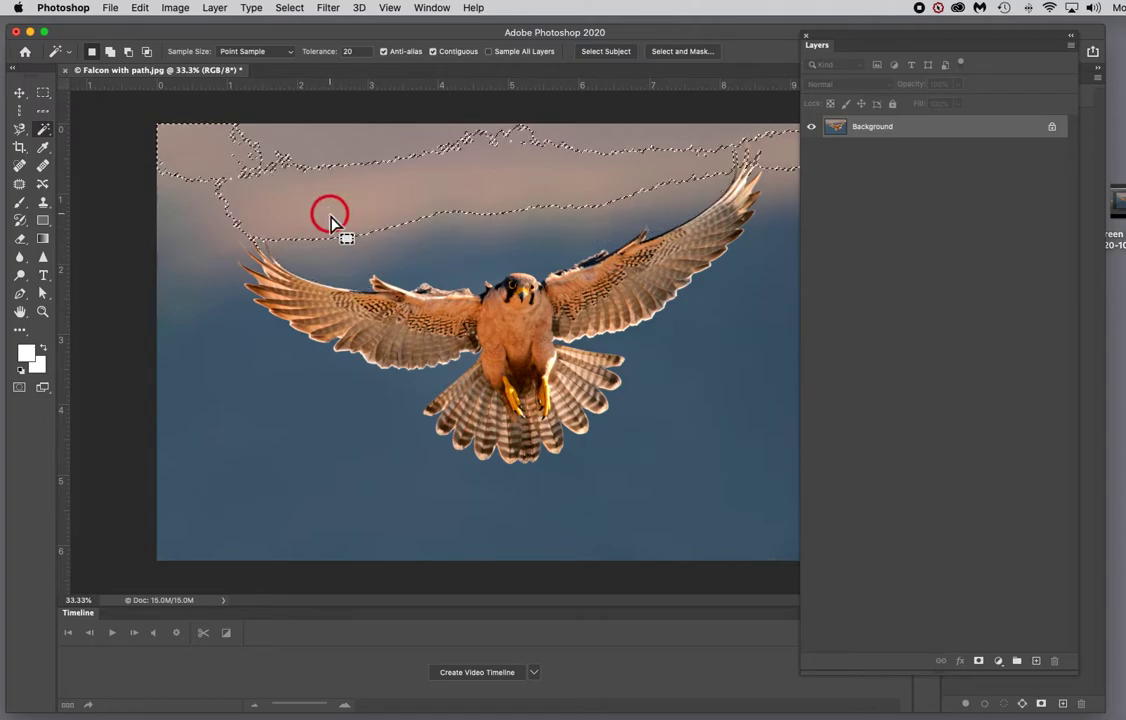
shift+click(396, 257)
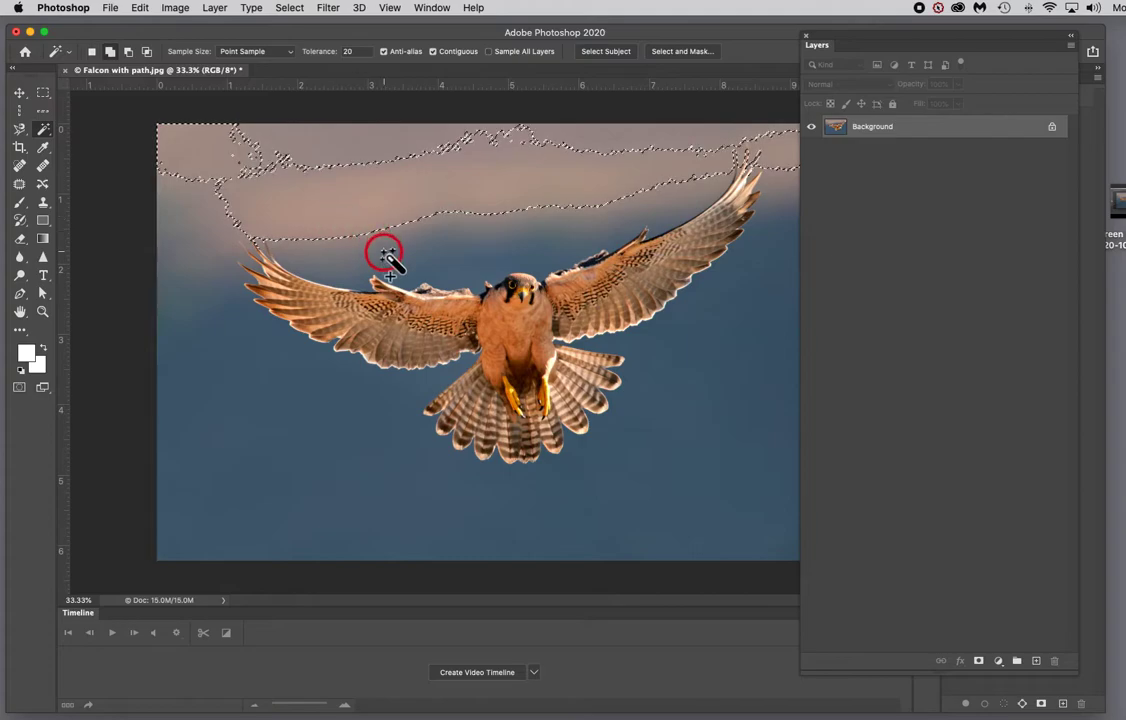
shift+click(451, 267)
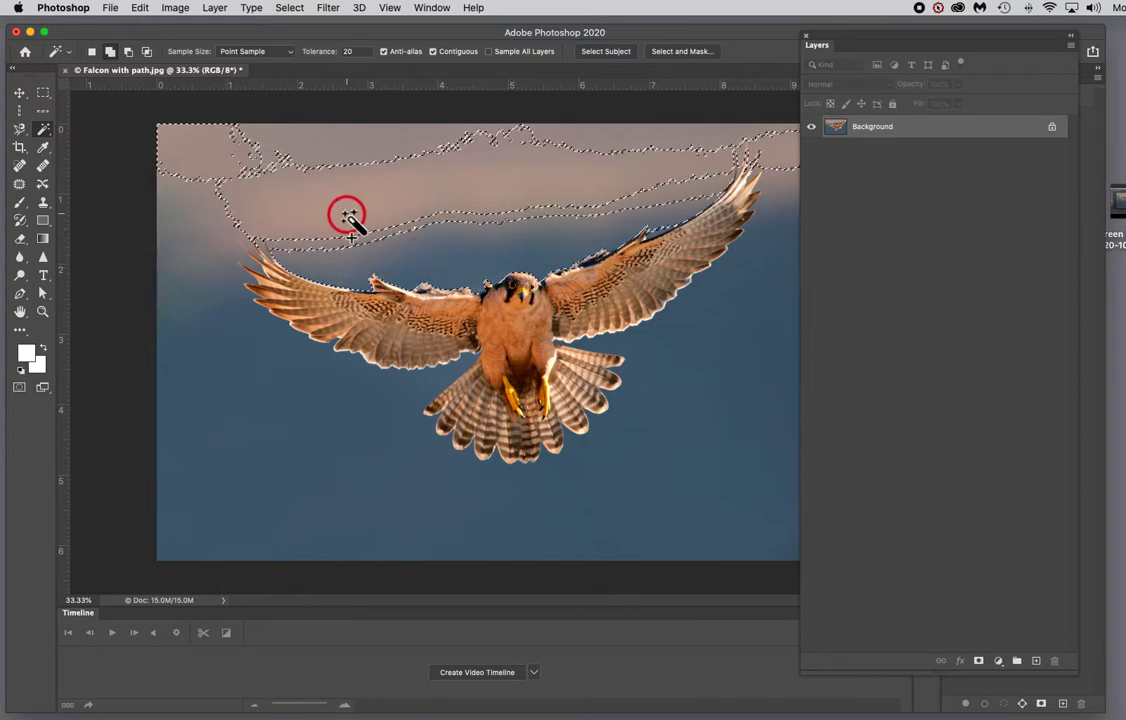
click(192, 192)
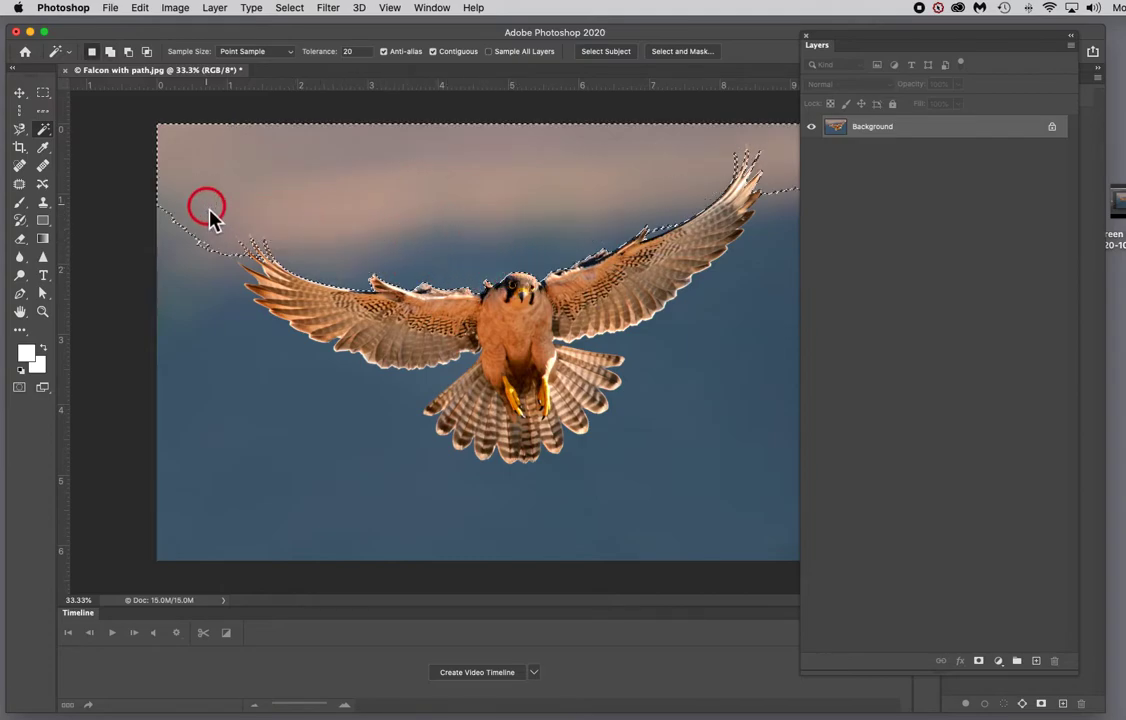
click(204, 284)
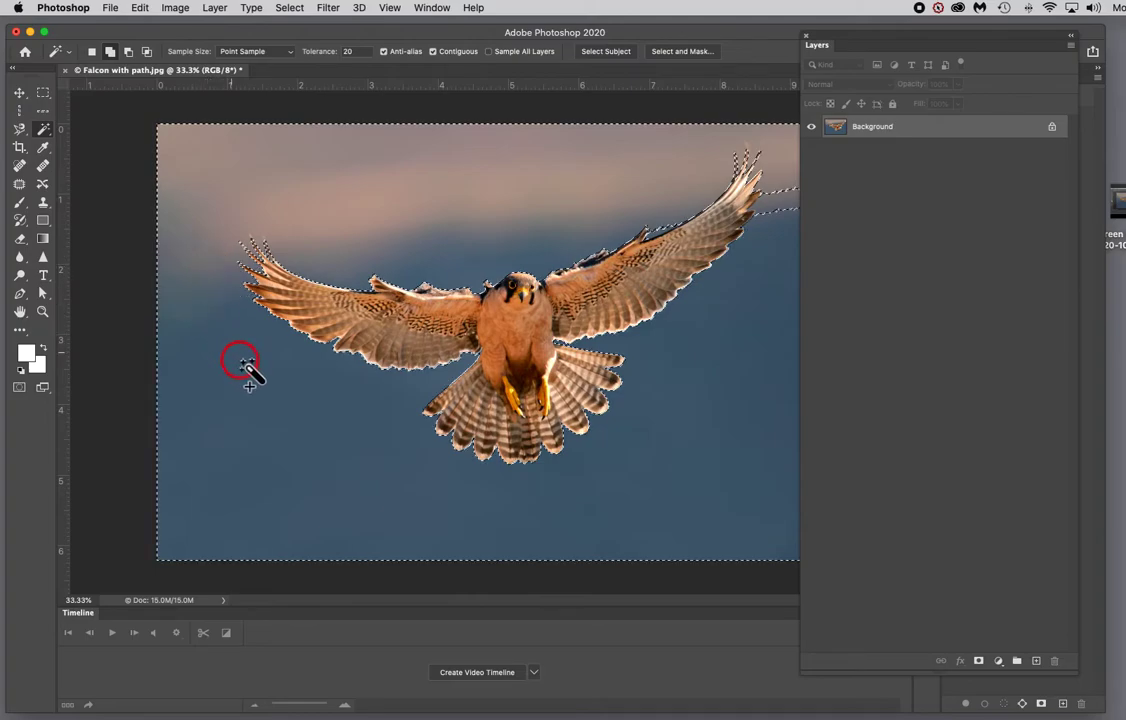
click(775, 201)
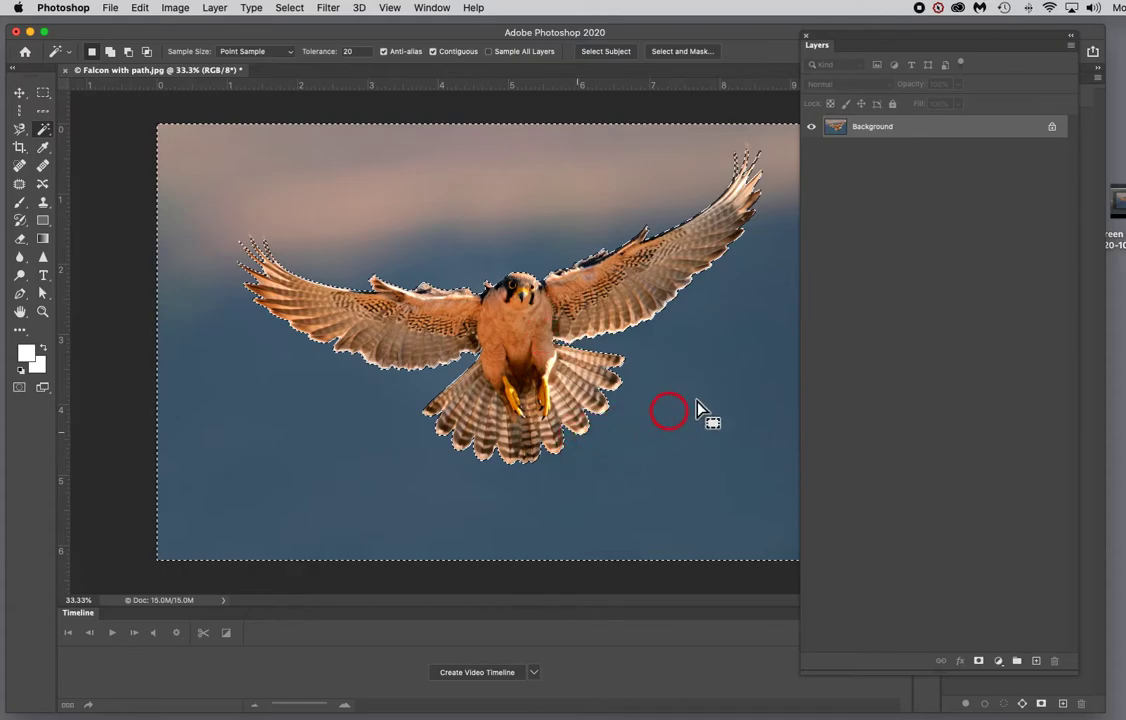
Step: Invert the selection so the falcon is selected
click(288, 9)
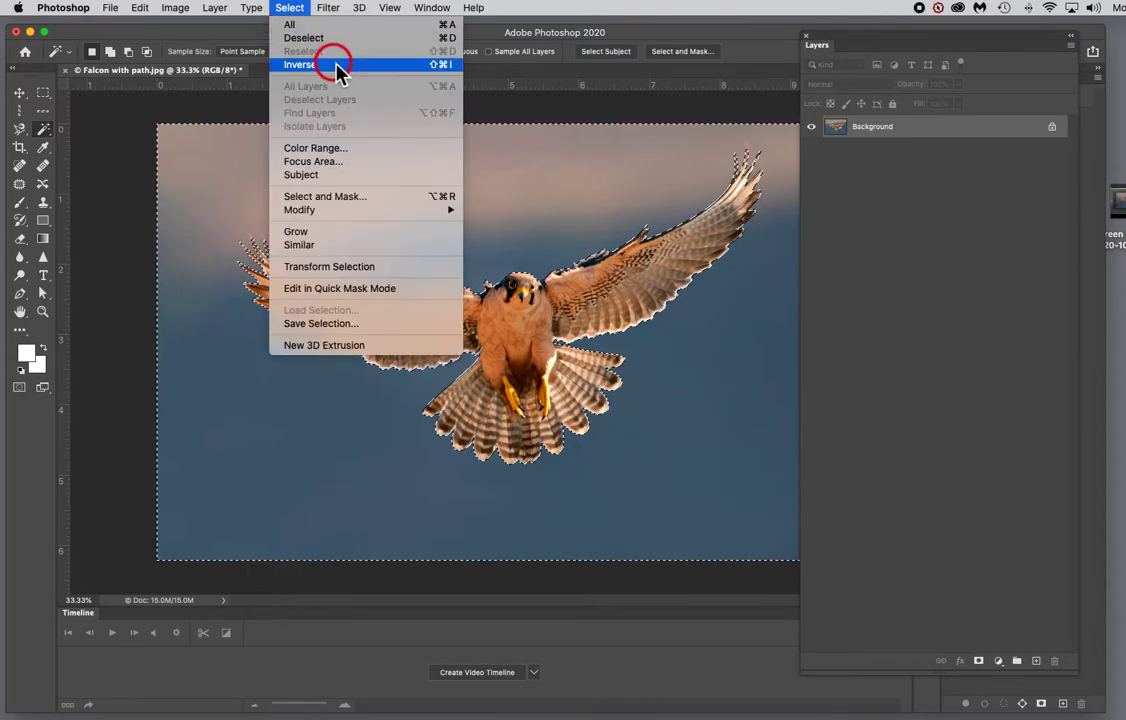
click(338, 64)
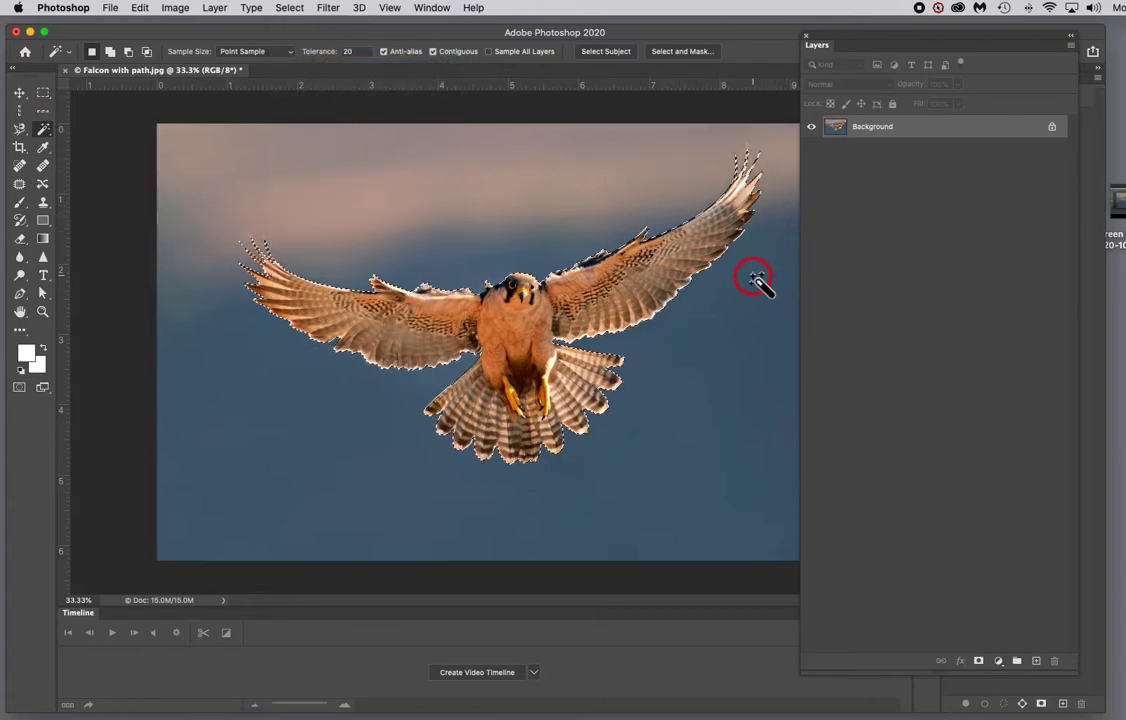
drag(873, 47, 201, 483)
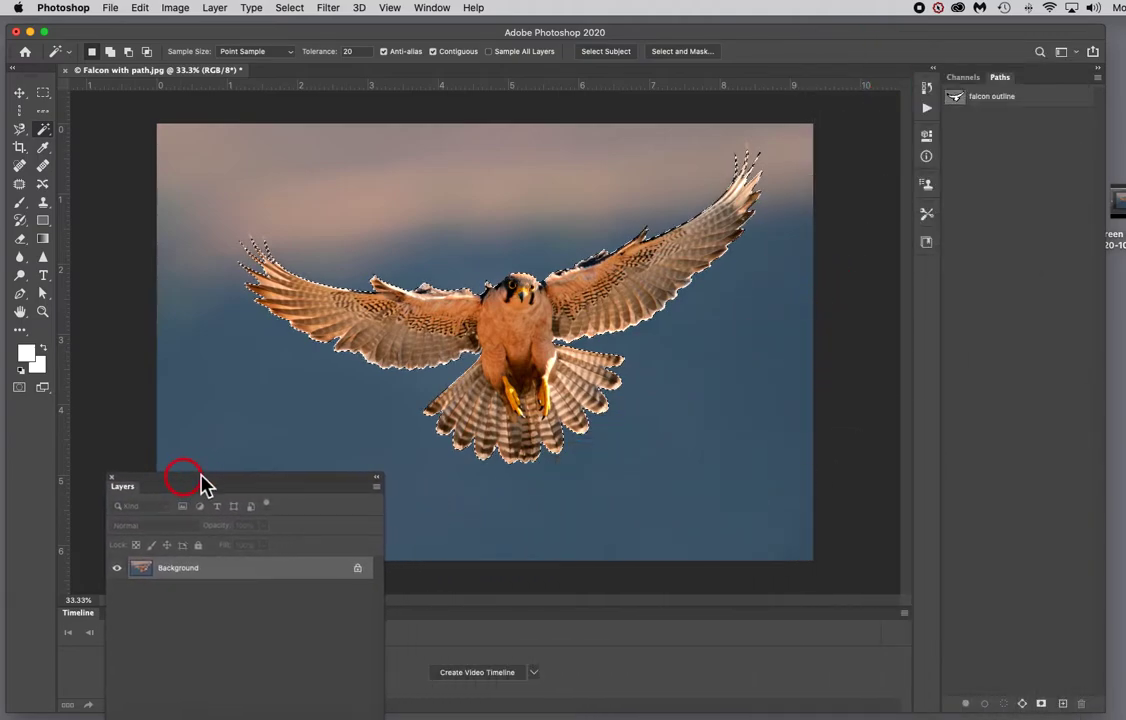
Step: Deselect everything in the image
click(1098, 77)
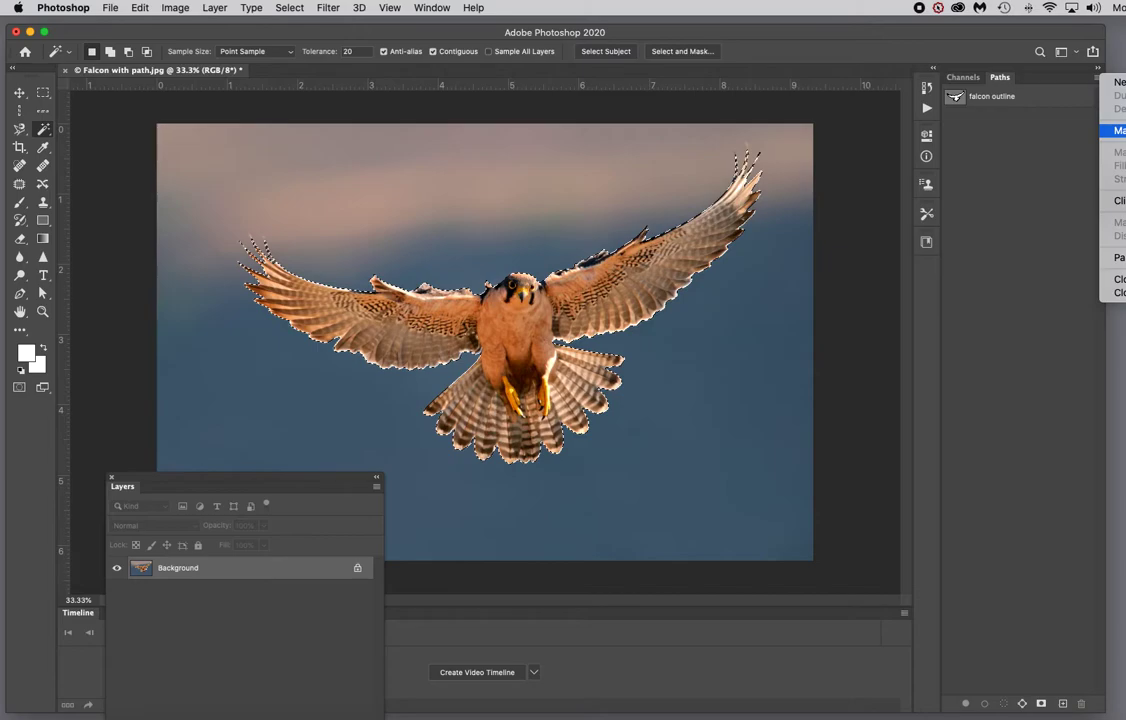
click(417, 112)
key(super+d)
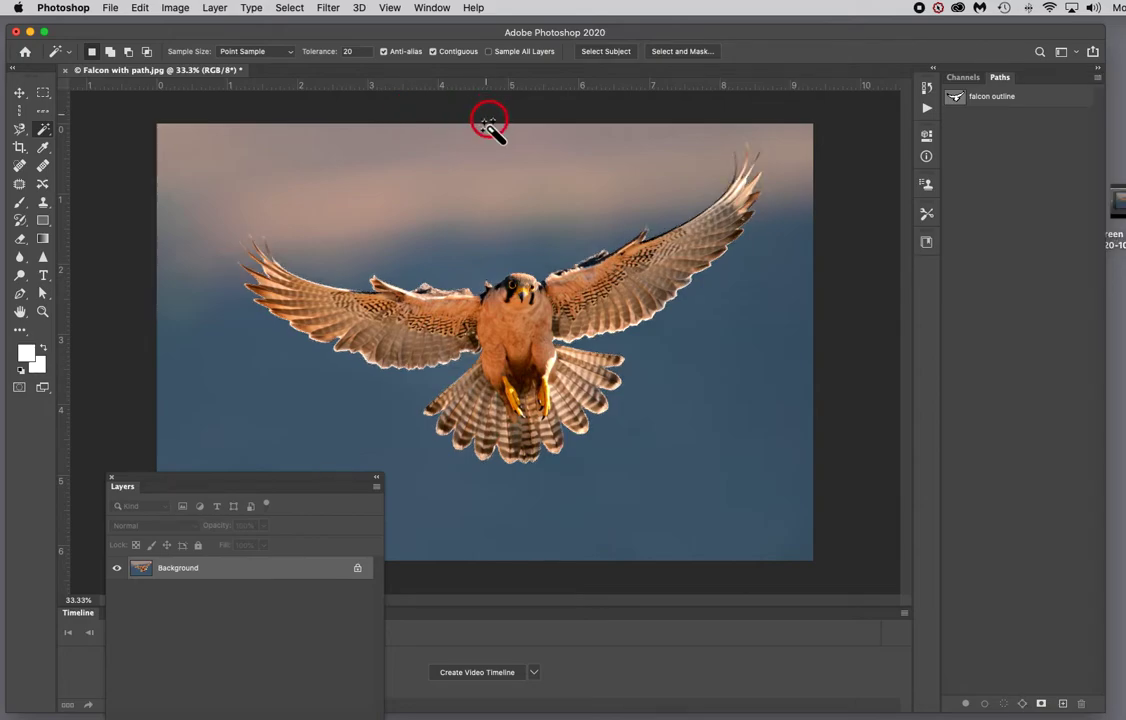
Step: Switch to the Move tool and reposition the floating Layers panel beside the Paths panel
drag(334, 485, 327, 171)
click(19, 92)
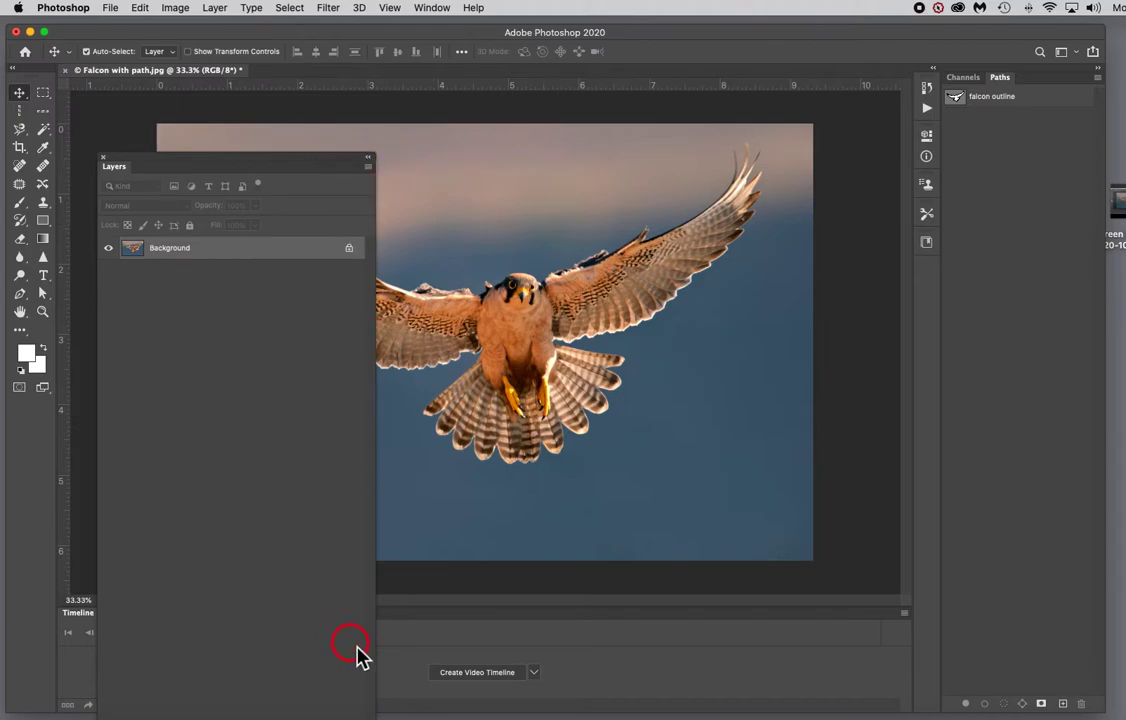
drag(294, 166, 716, 8)
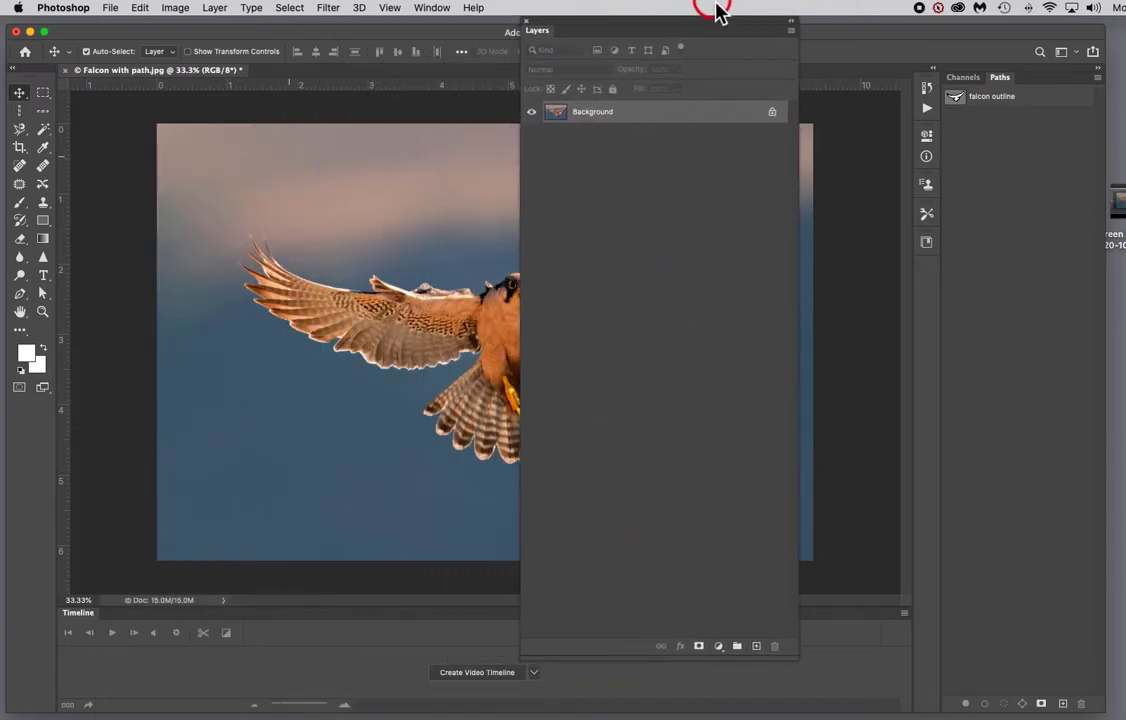
drag(801, 663, 699, 558)
drag(641, 32, 968, 173)
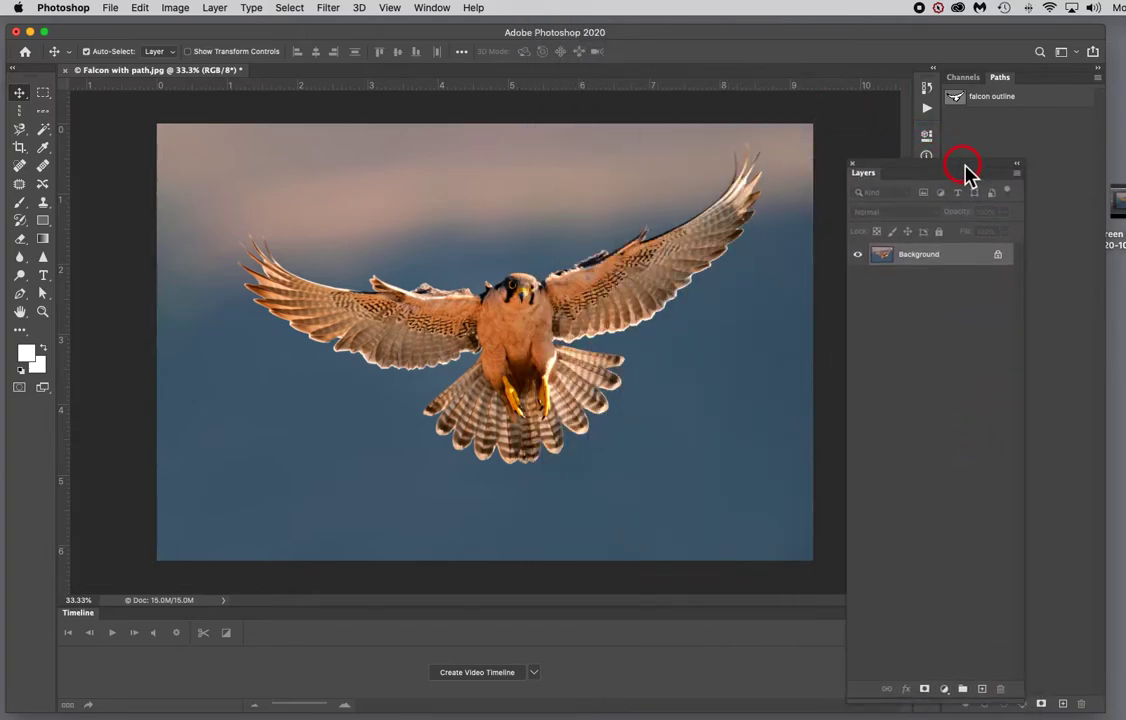
Step: Unlock the Background layer and highlight the falcon outline path
click(997, 255)
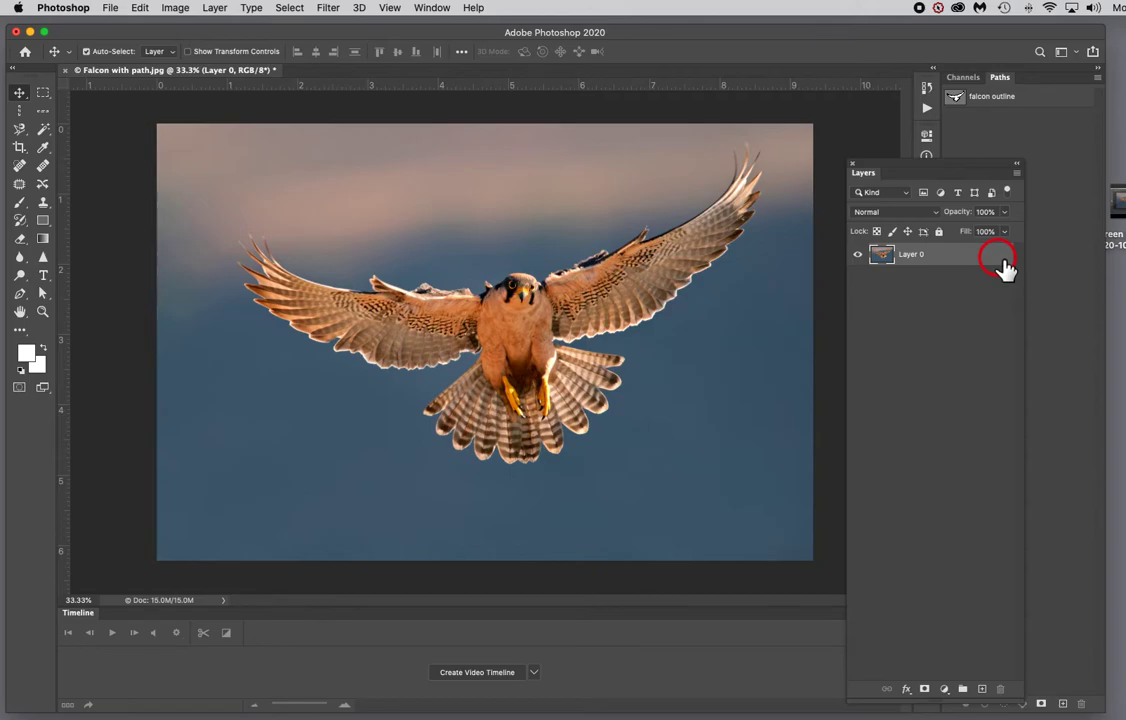
click(1012, 104)
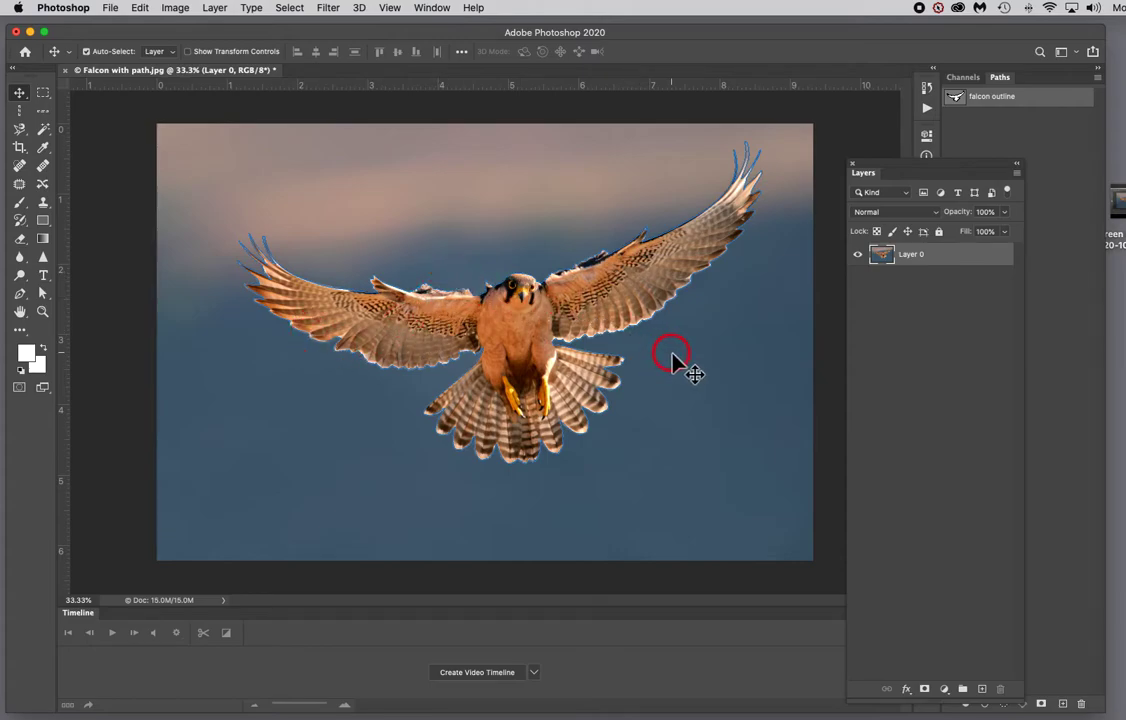
Step: Detach the Paths panel into its own floating panel
click(1098, 78)
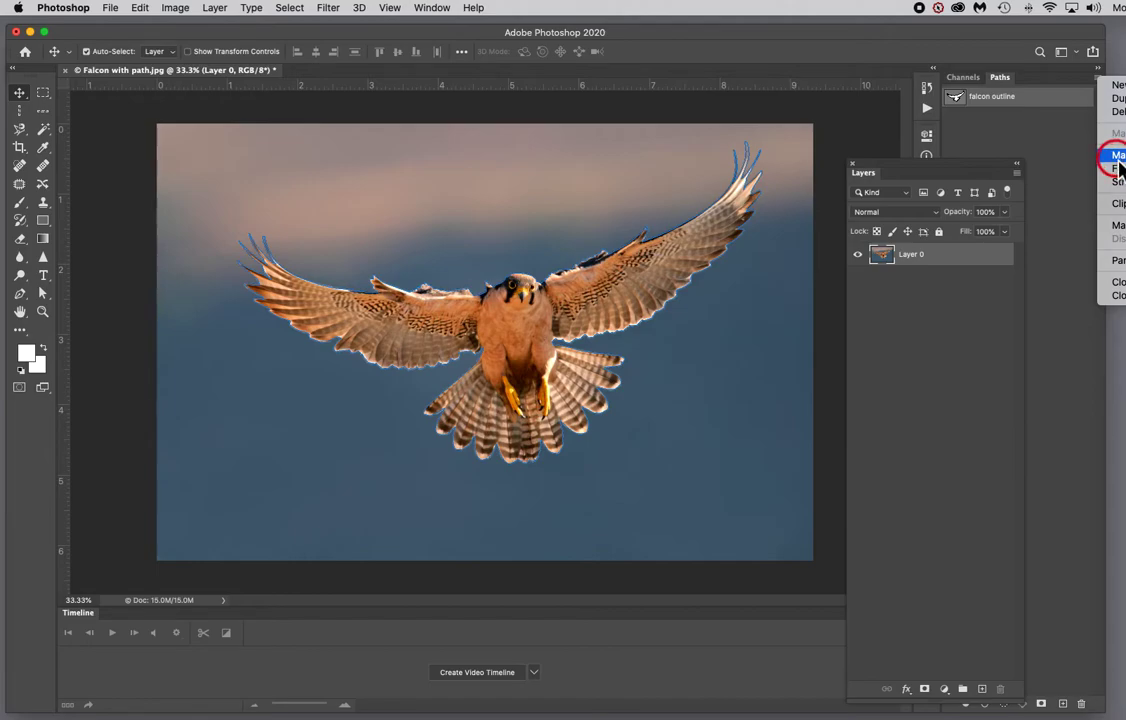
click(1003, 86)
drag(1006, 87, 779, 63)
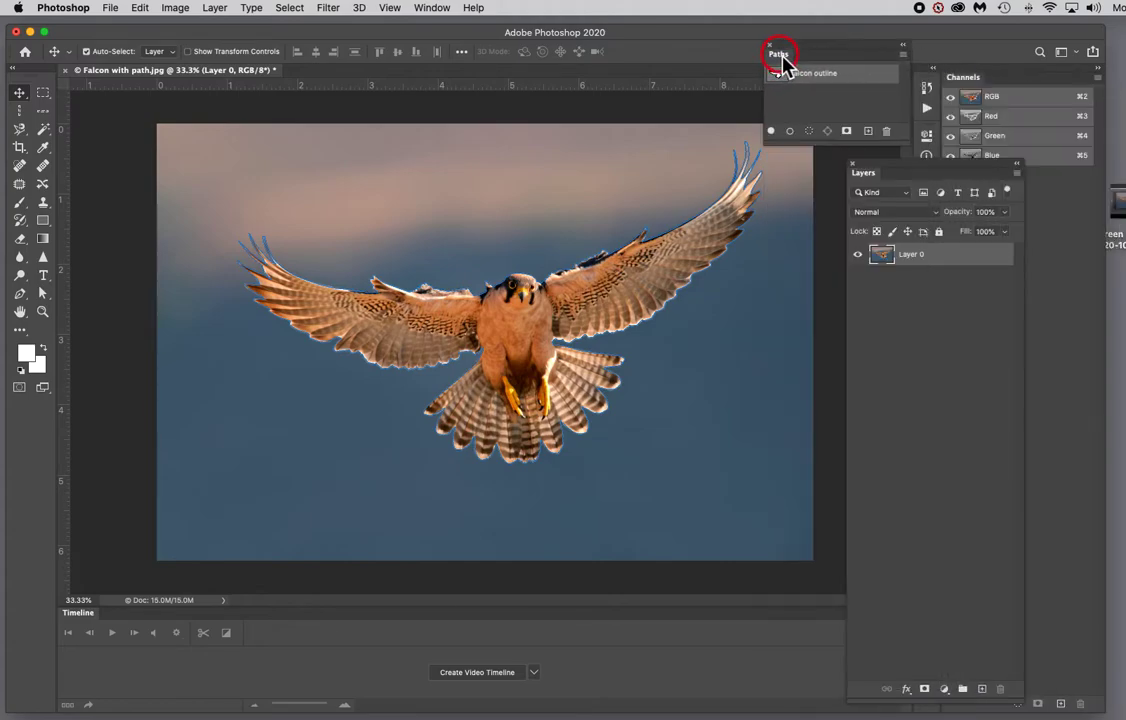
Step: Load the falcon outline path as a new selection with a 1-pixel feather radius, then return to the Move tool
click(904, 55)
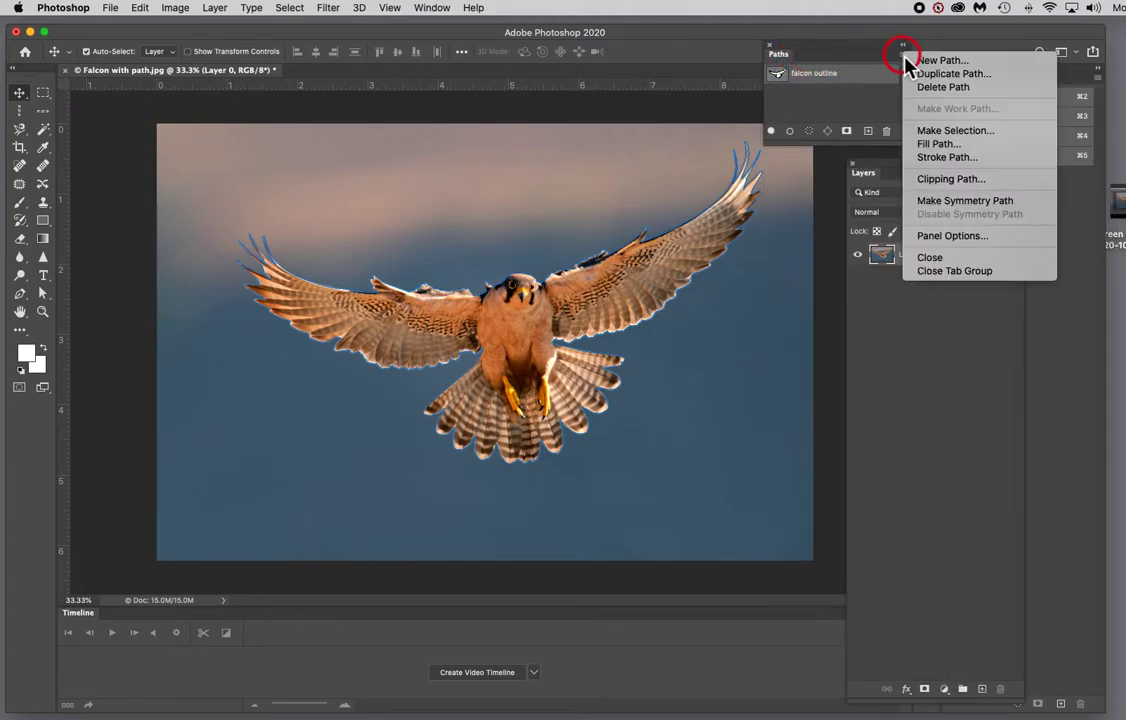
click(955, 134)
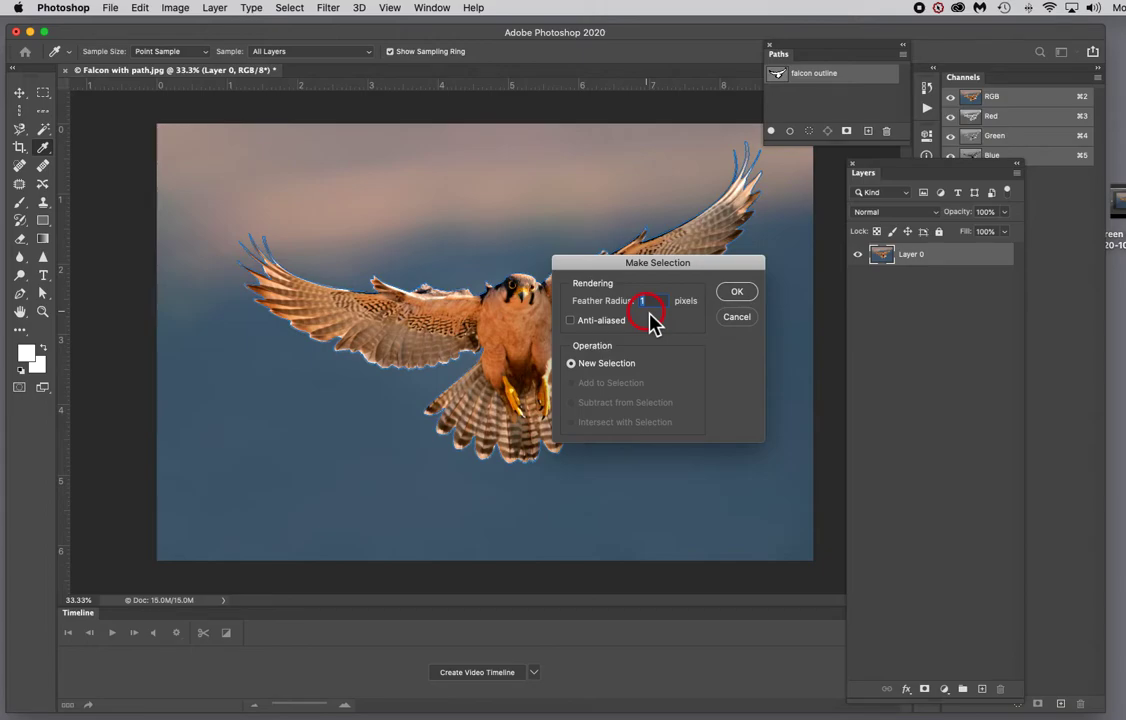
click(737, 293)
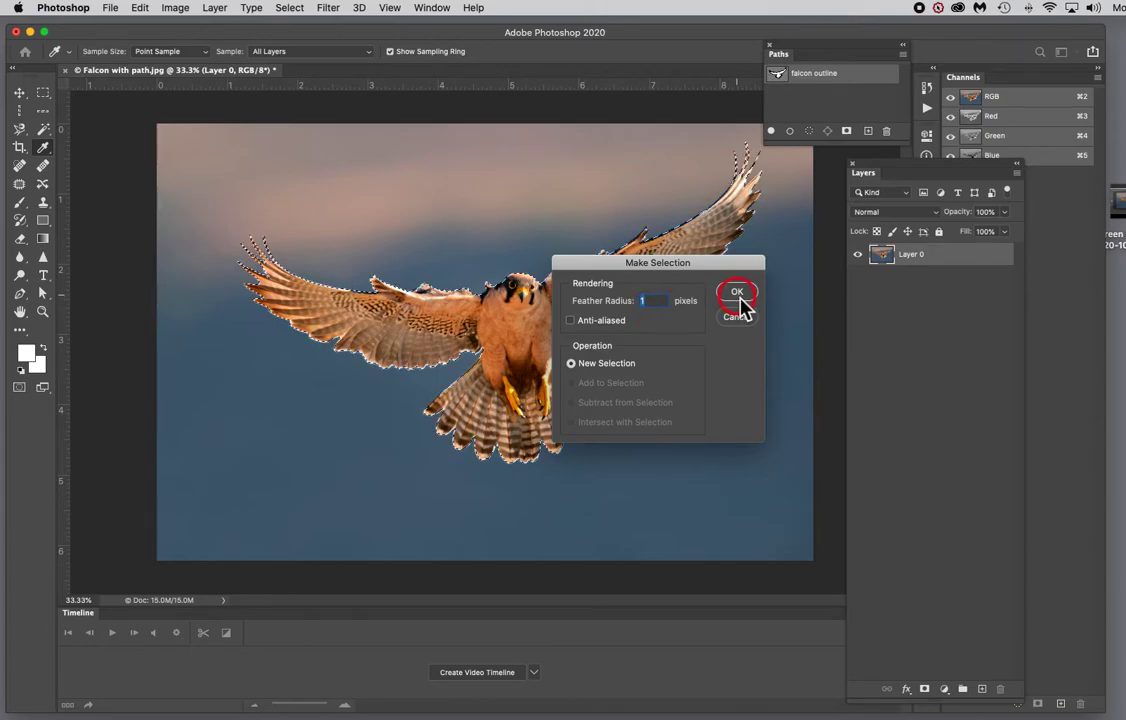
key(v)
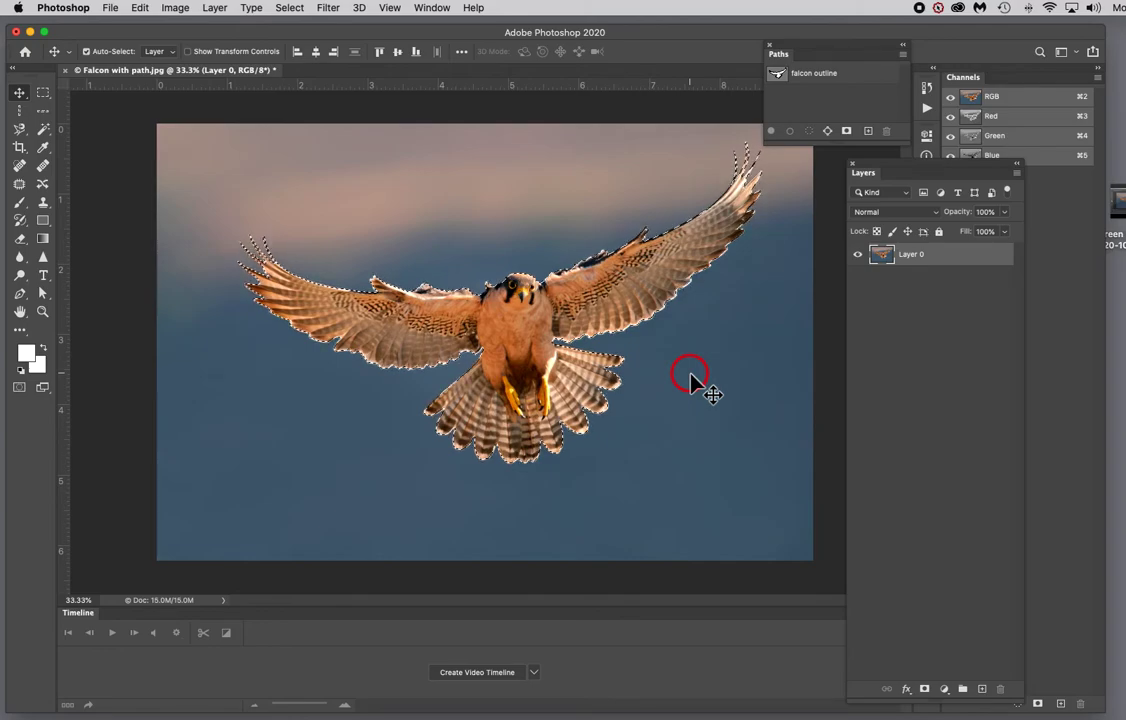
Step: Rename the unlocked layer to Background
double_click(920, 256)
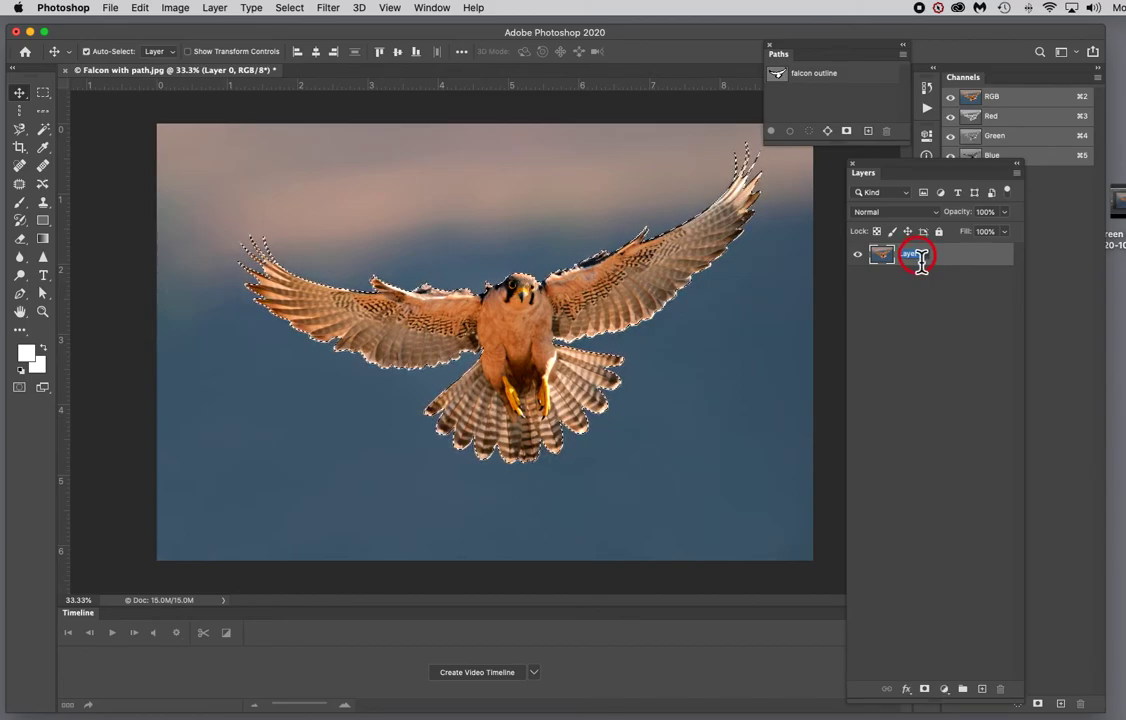
text(Back)
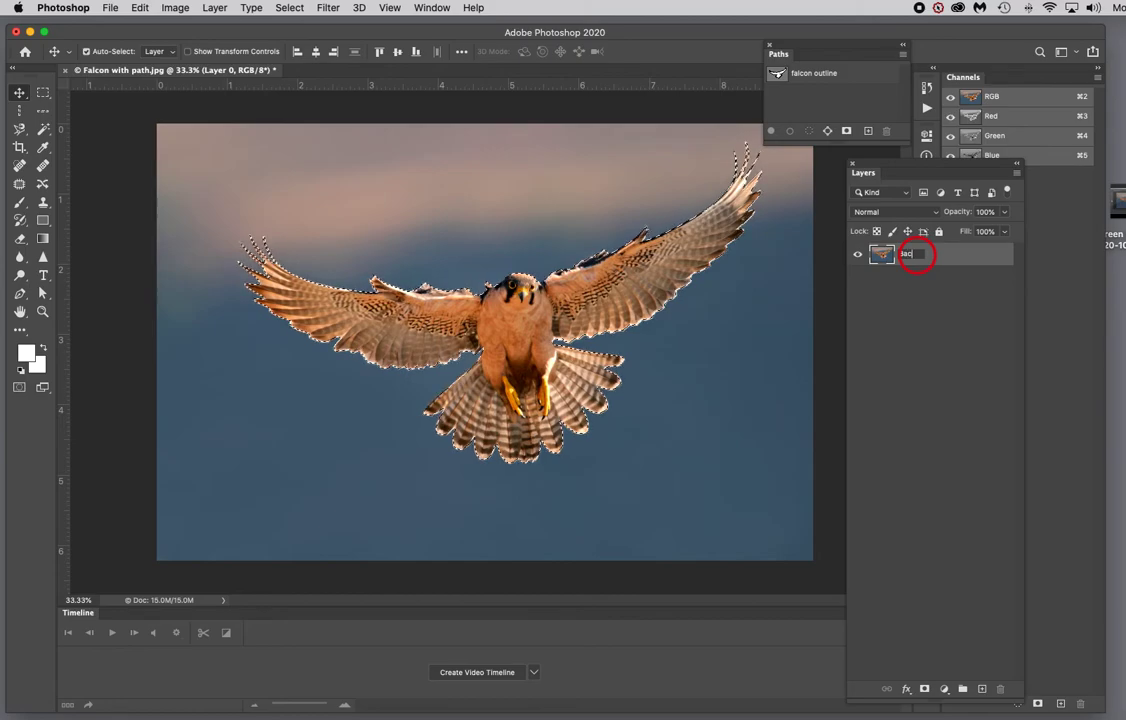
text(ground)
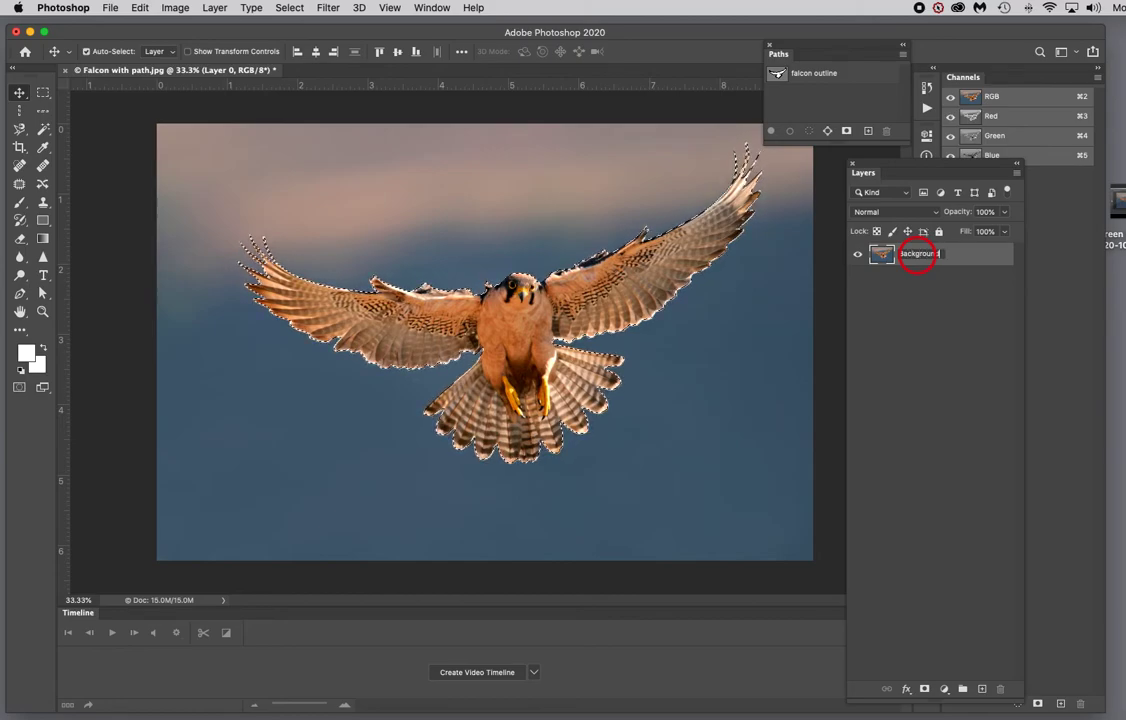
click(950, 318)
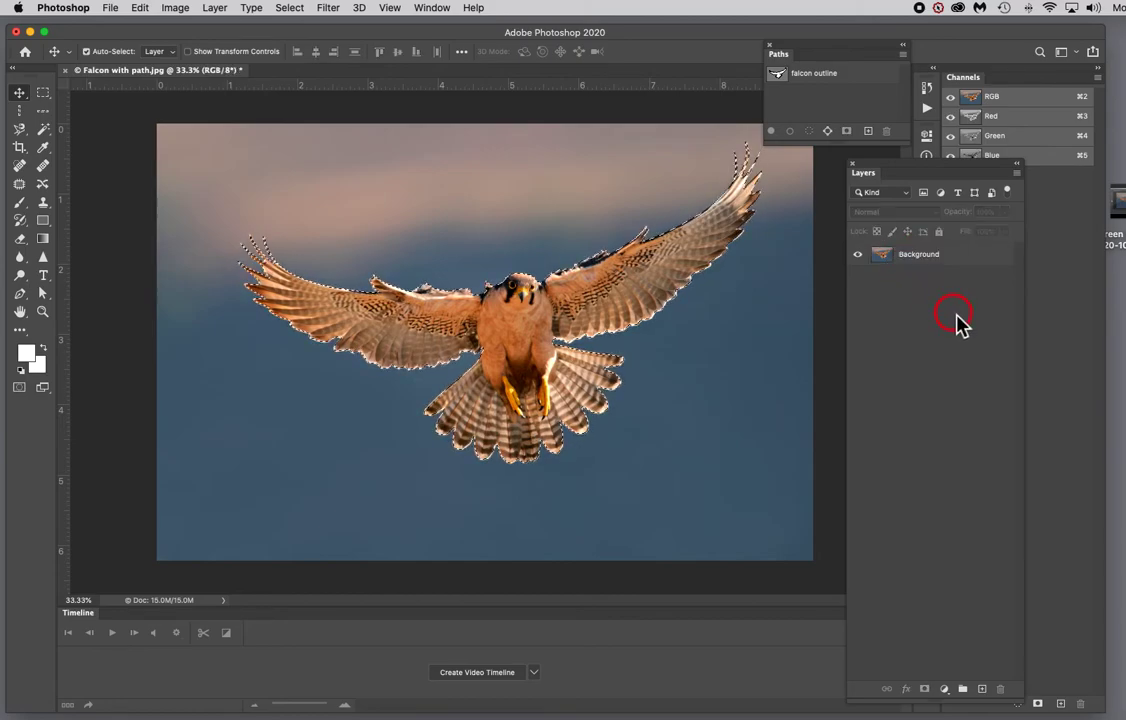
Step: Delete the selected falcon area from the Background layer
click(968, 262)
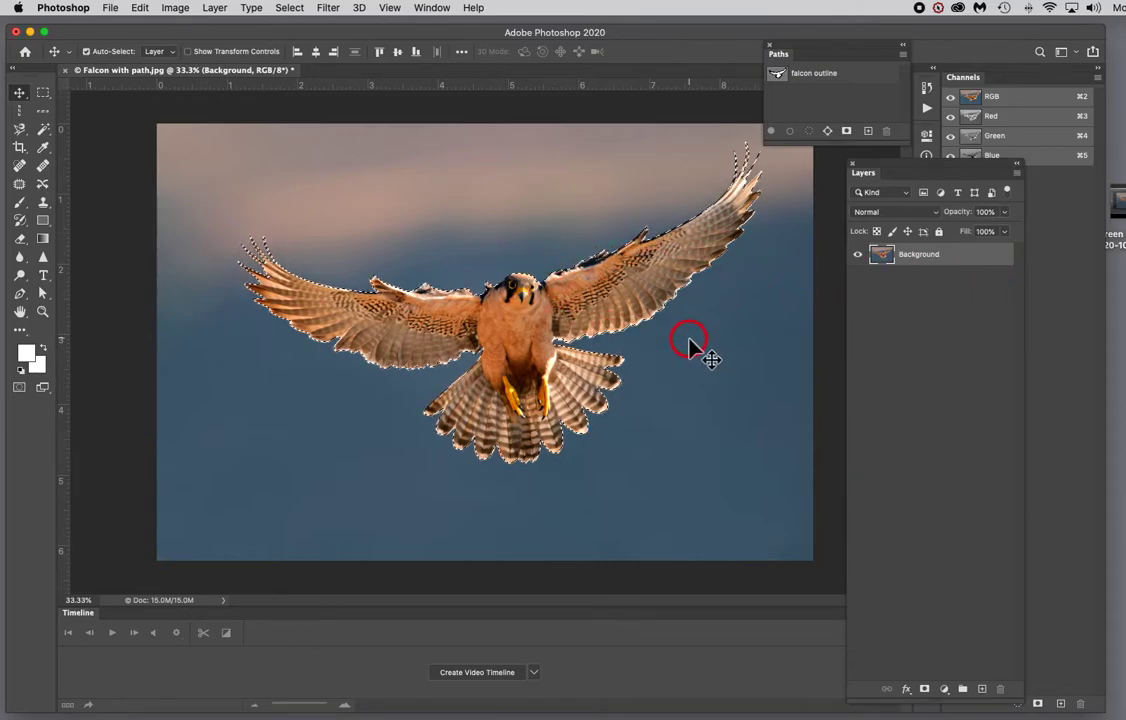
click(137, 10)
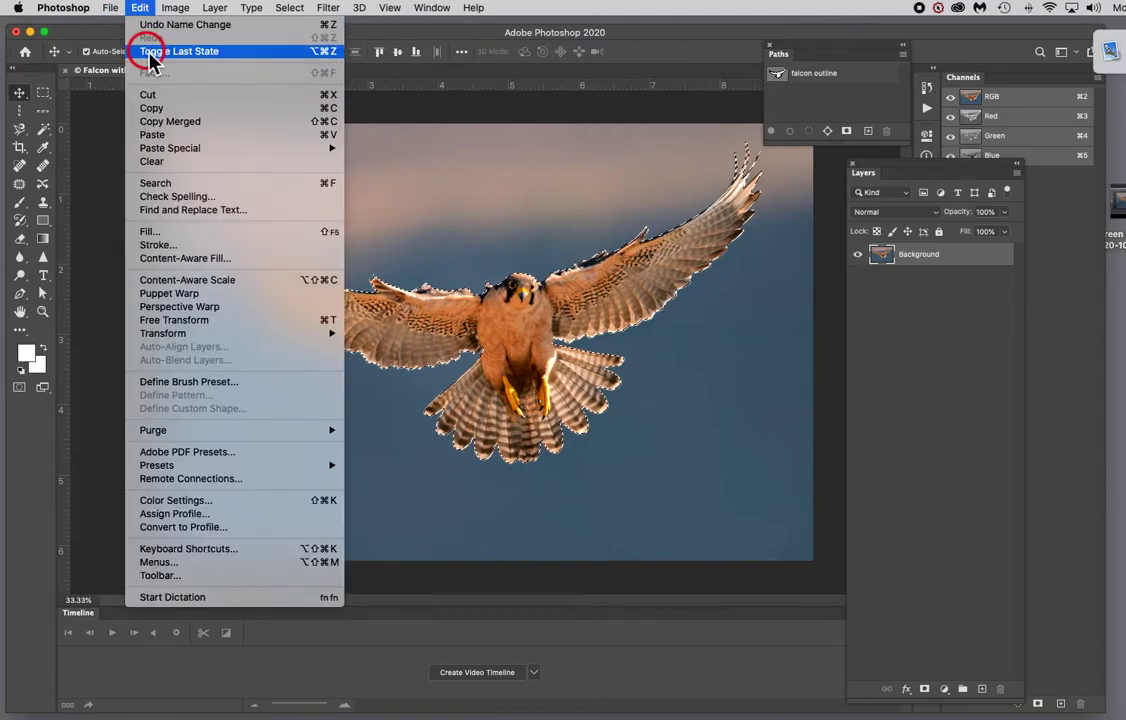
click(138, 8)
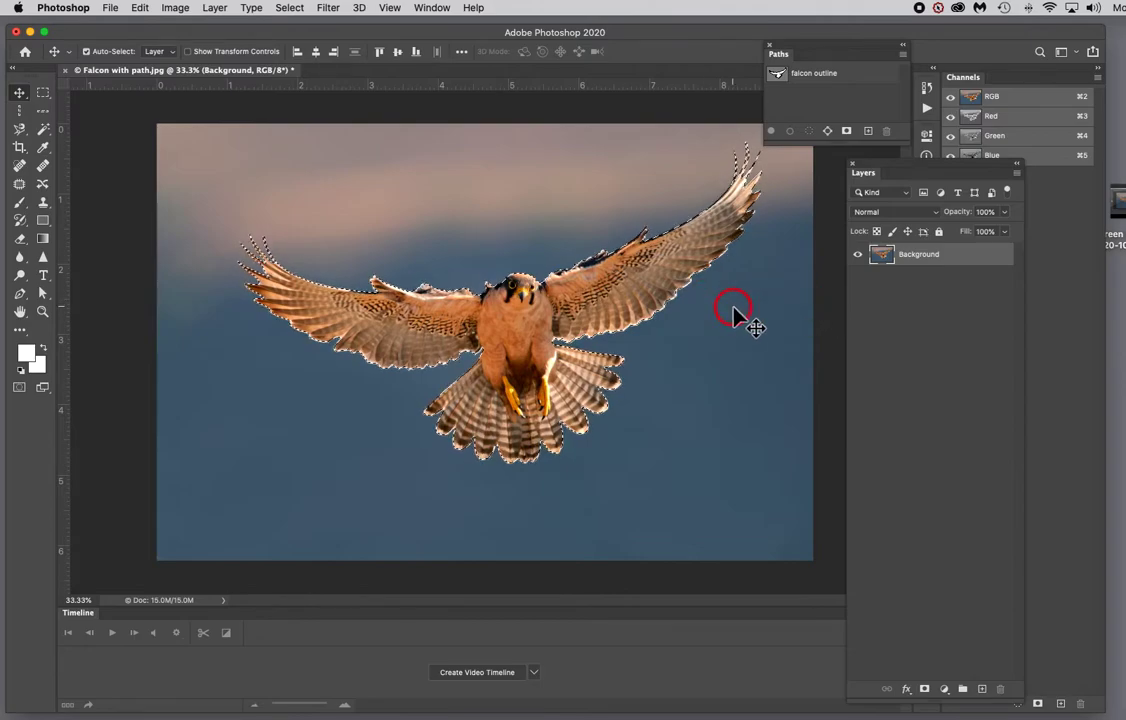
key(Delete)
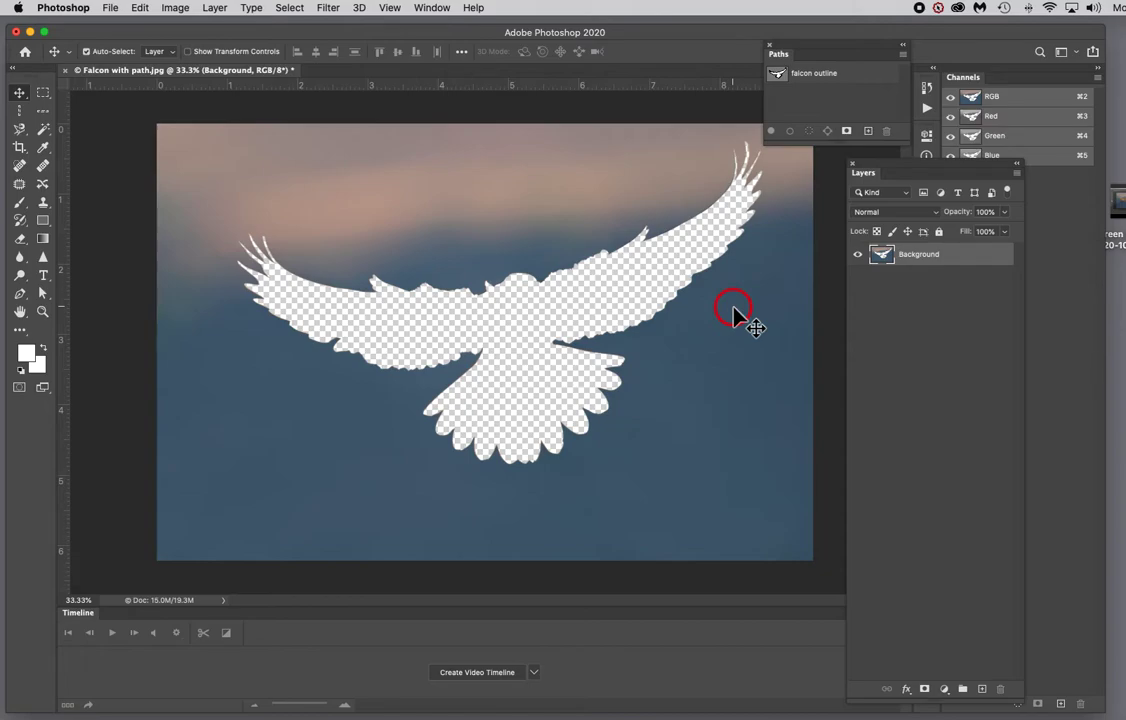
Step: Paste the falcon as a new layer and rename it Bird
key(cmd+v)
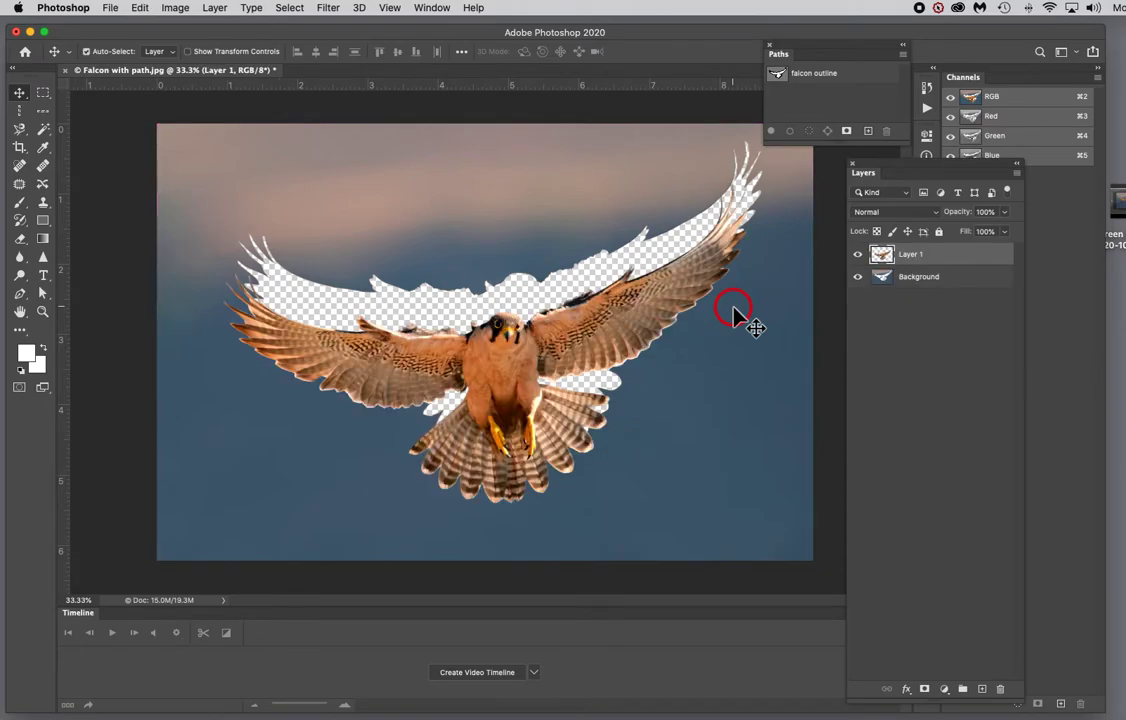
double_click(912, 256)
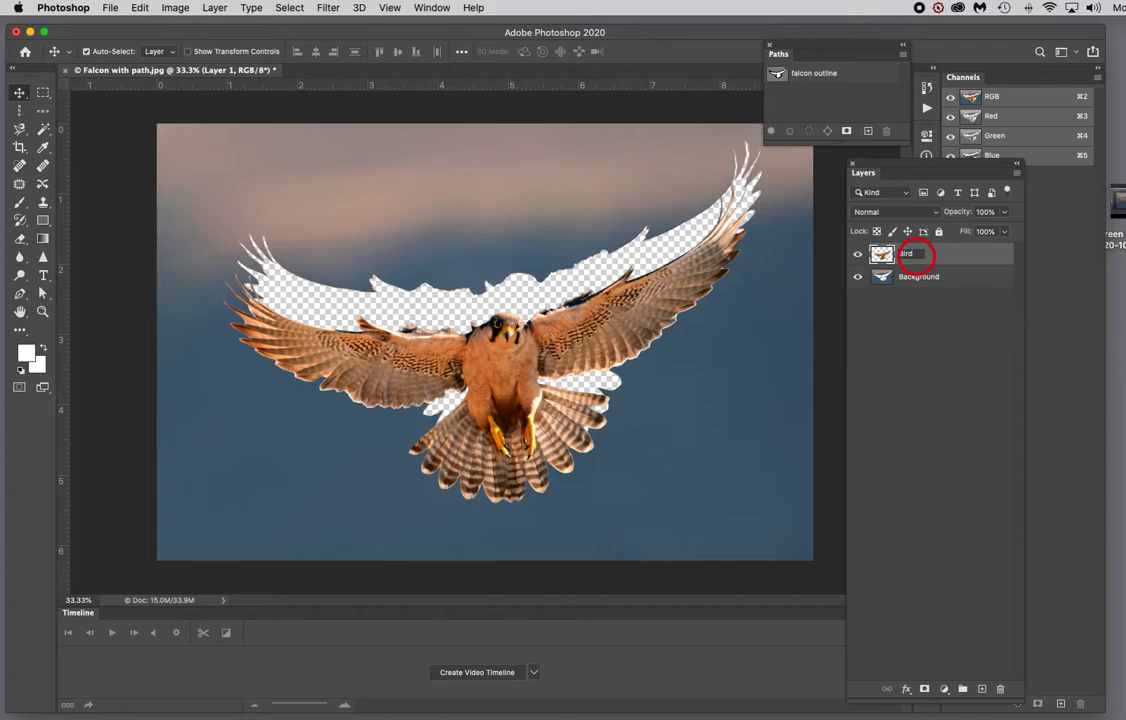
click(948, 316)
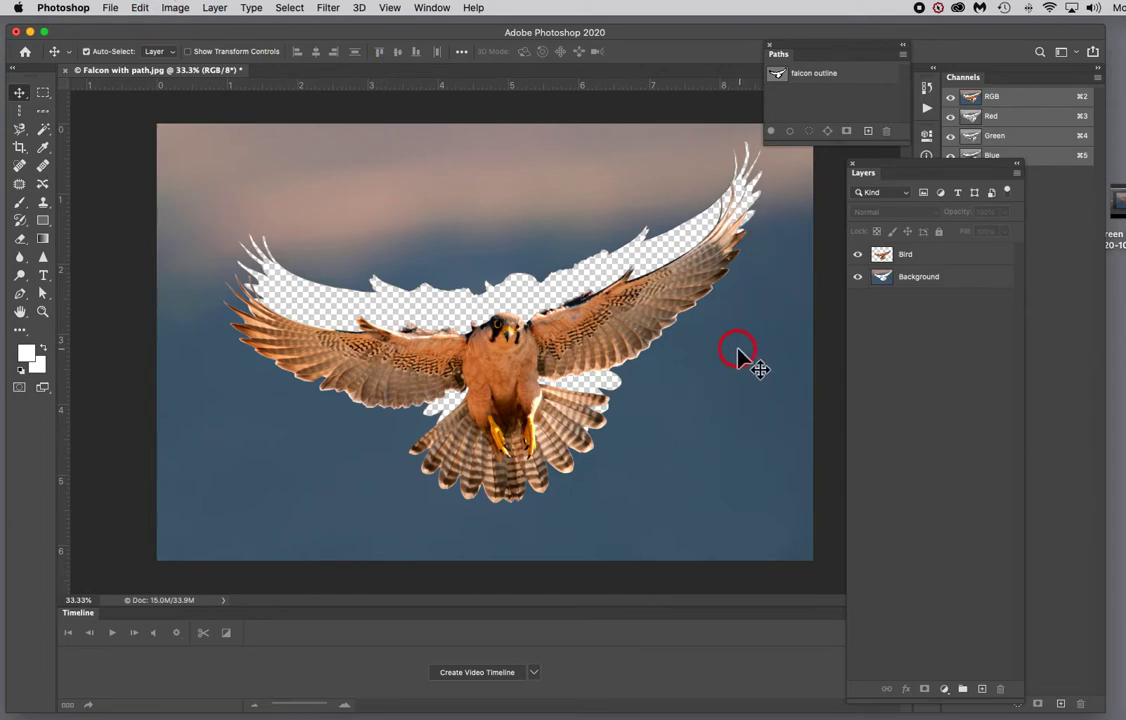
Step: Move the Bird layer's falcon downward to expose the empty falcon-shaped hole
click(936, 257)
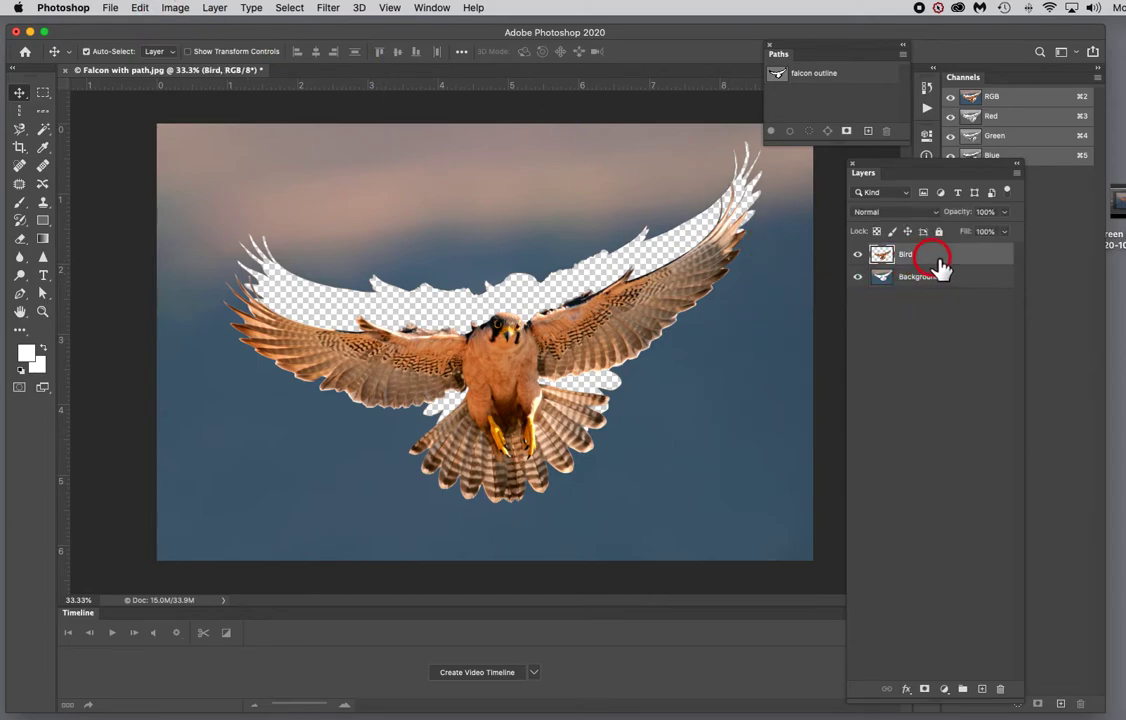
drag(634, 338, 649, 536)
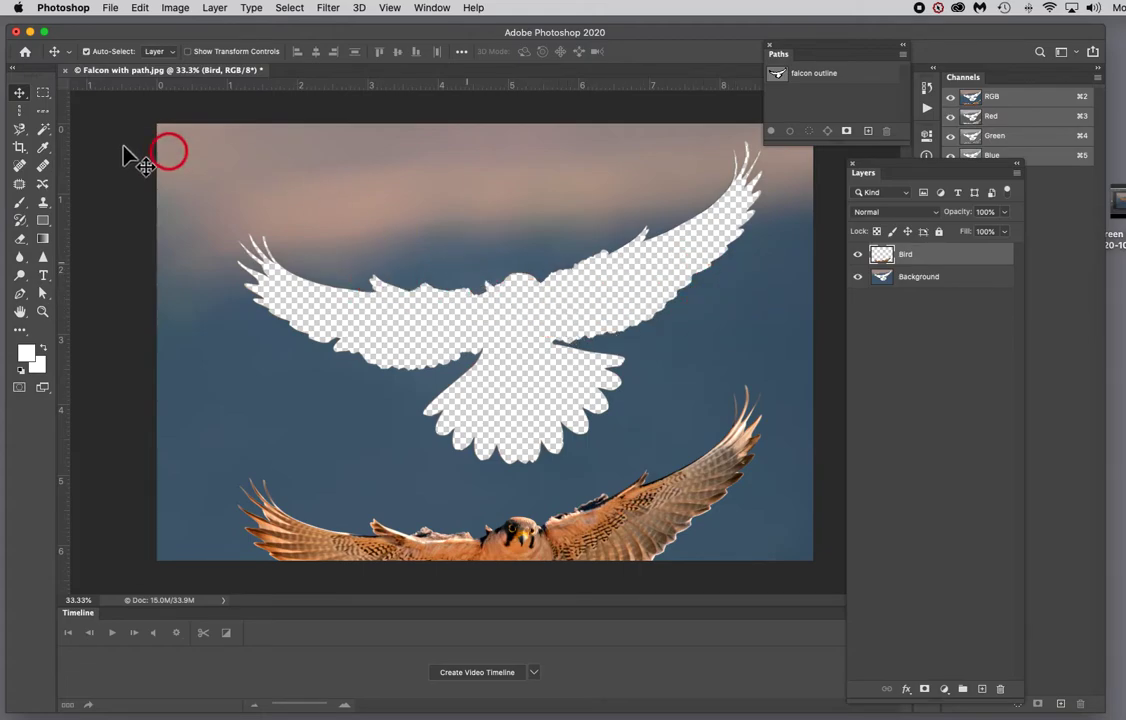
Step: With the Lasso tool, draw a loose selection around the falcon-shaped hole
click(20, 130)
drag(20, 130, 78, 124)
mouse_move(313, 250)
mouse_down()
mouse_move(257, 213)
mouse_move(224, 238)
mouse_move(247, 328)
mouse_move(289, 352)
mouse_move(395, 375)
mouse_move(398, 405)
mouse_move(450, 480)
mouse_move(535, 478)
mouse_move(585, 465)
mouse_move(615, 437)
mouse_move(649, 374)
mouse_move(637, 347)
mouse_move(756, 256)
mouse_move(776, 153)
mouse_move(764, 131)
mouse_move(736, 128)
mouse_move(718, 162)
mouse_move(674, 188)
mouse_move(517, 250)
mouse_move(330, 266)
mouse_up()
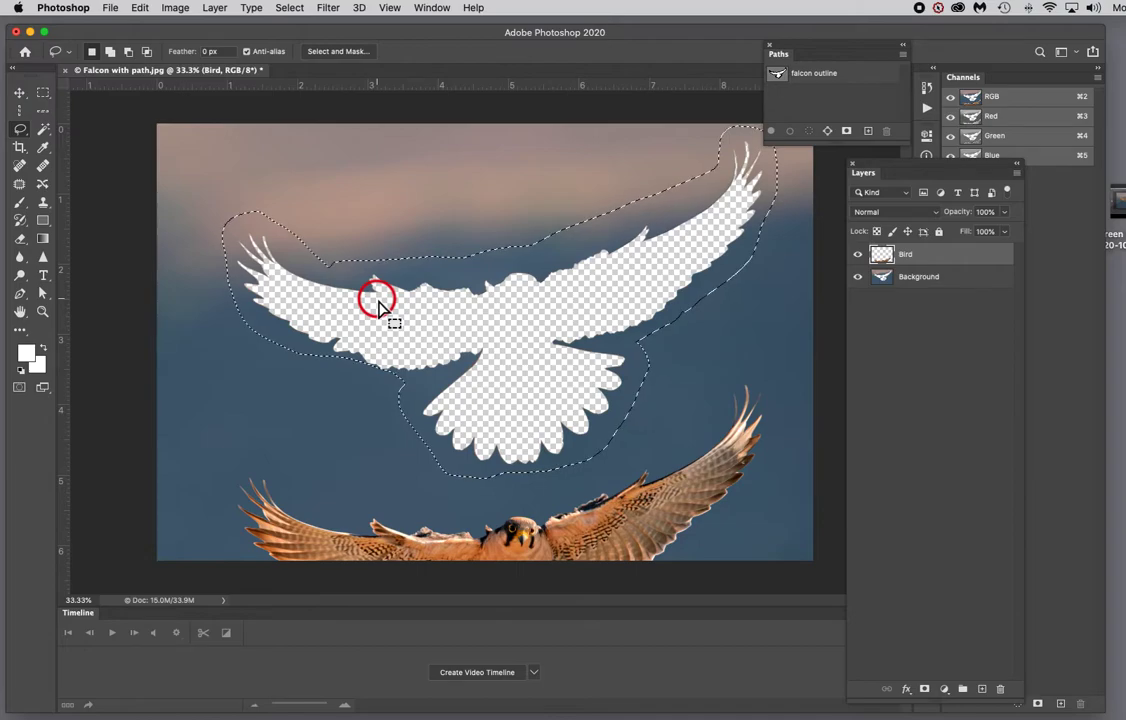
Step: Apply Content-Aware Fill to the selection on the Bird layer, then undo it
click(138, 9)
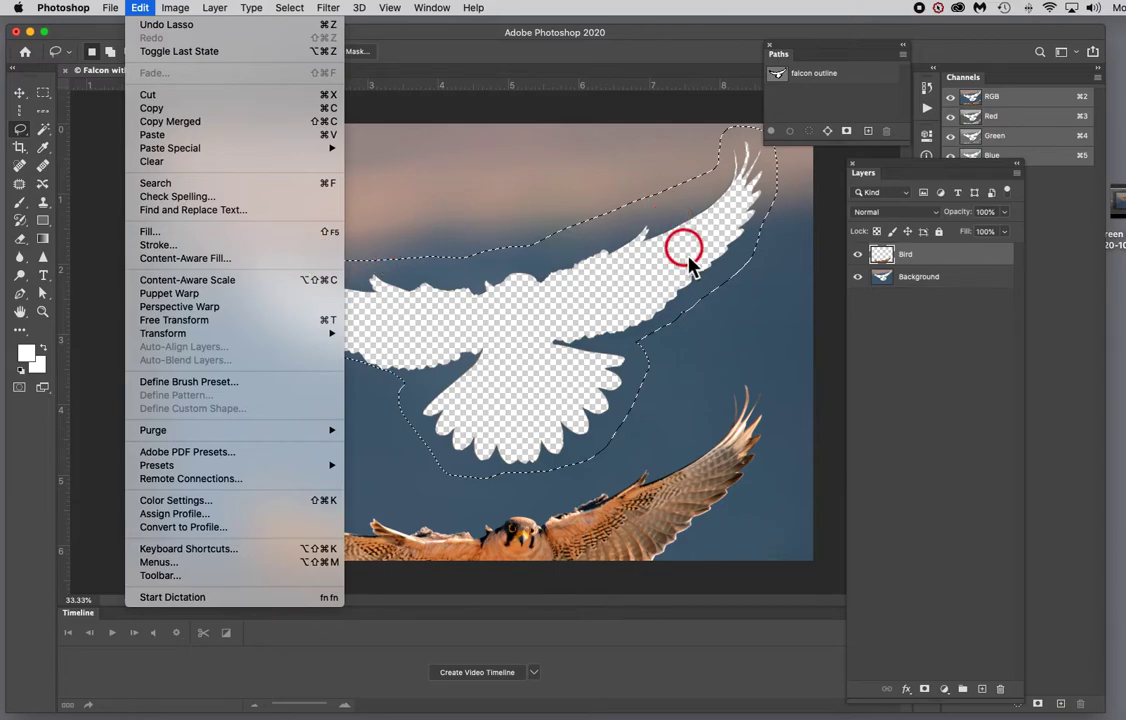
click(168, 259)
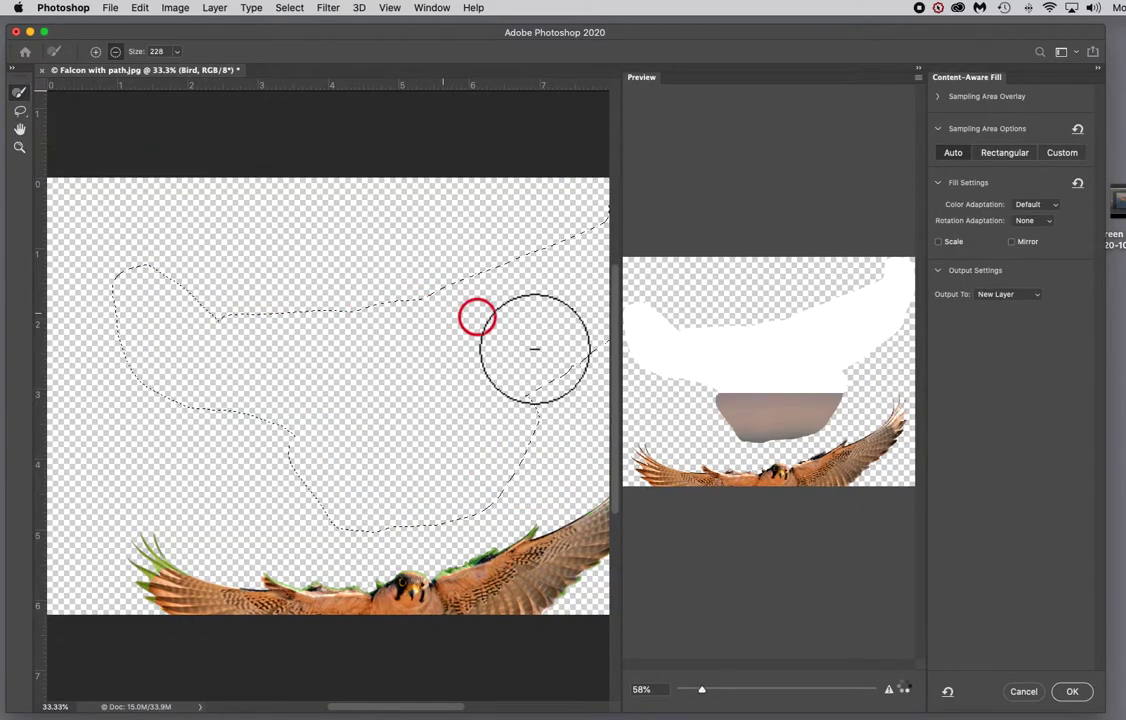
click(1073, 691)
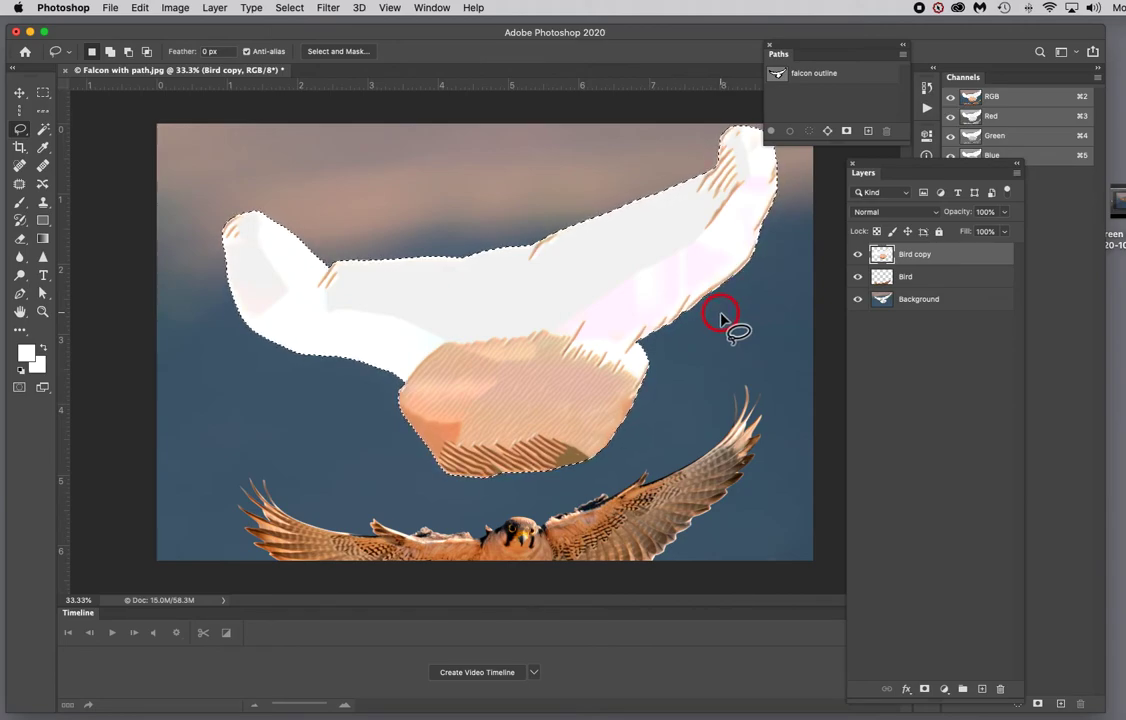
key(super+z)
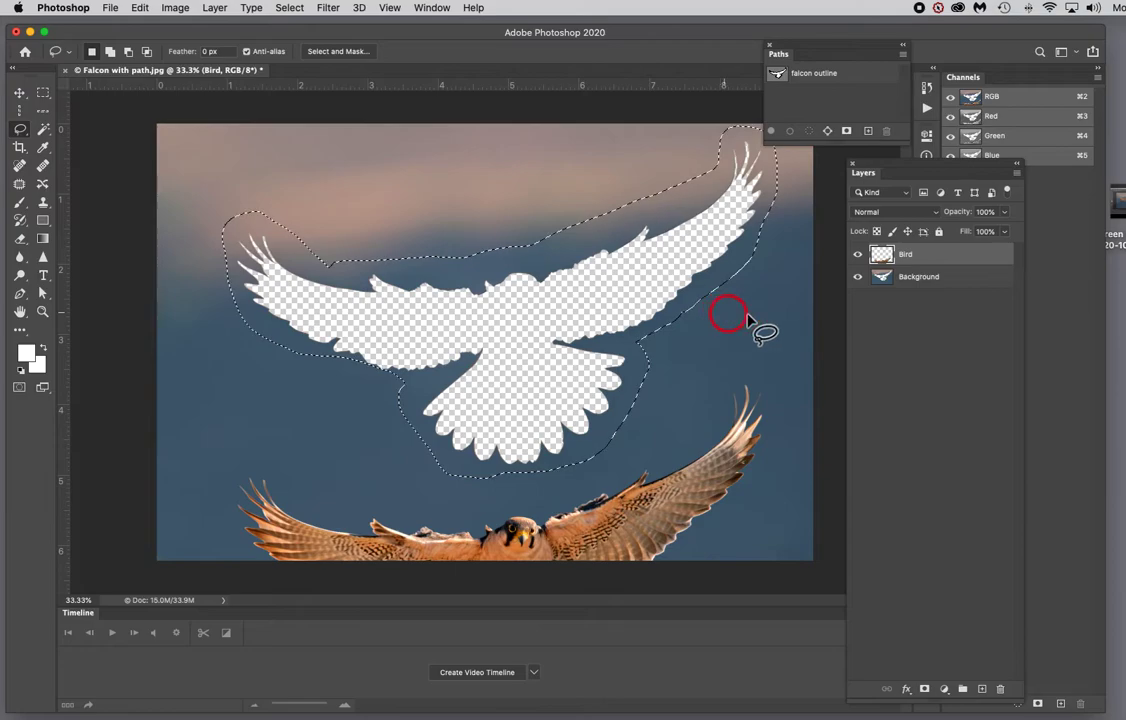
Step: Select the Background layer and apply Content-Aware Fill to the selection, output to a new layer
click(955, 297)
key(super+d)
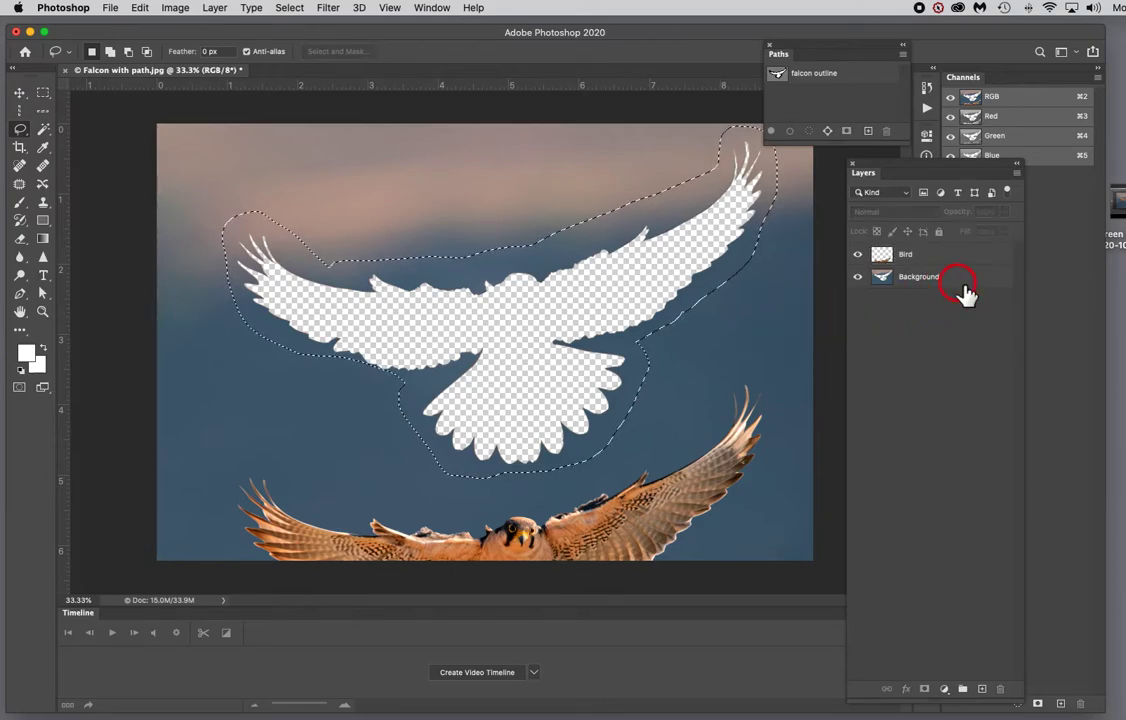
click(967, 292)
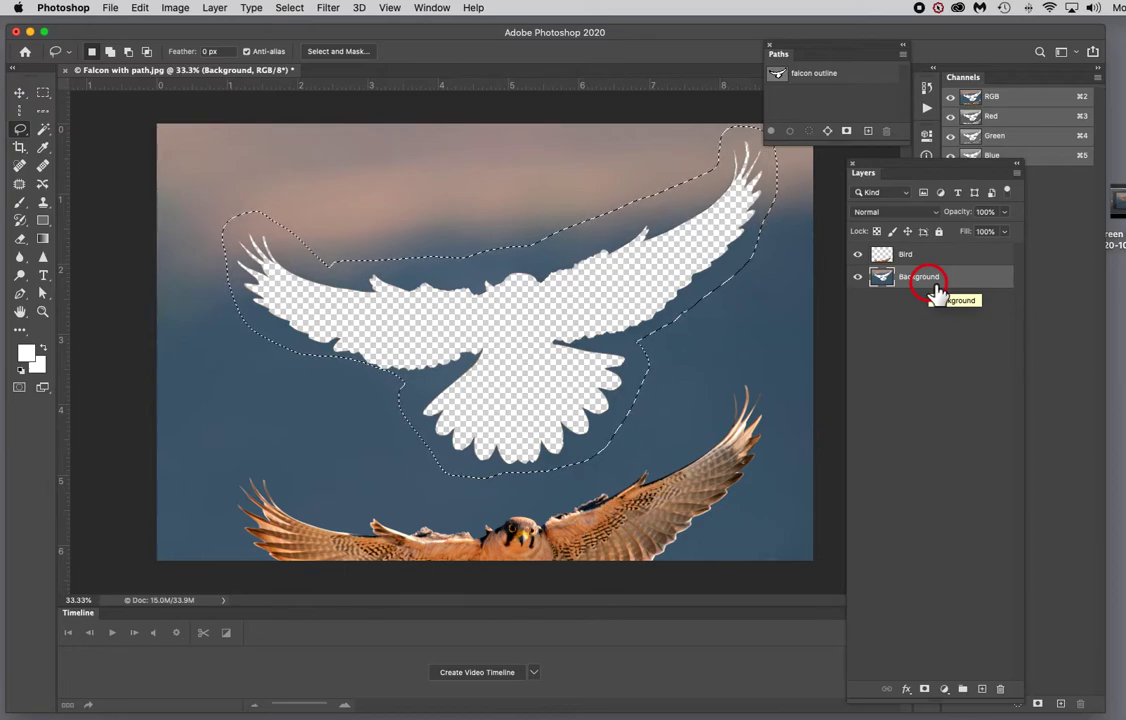
click(140, 8)
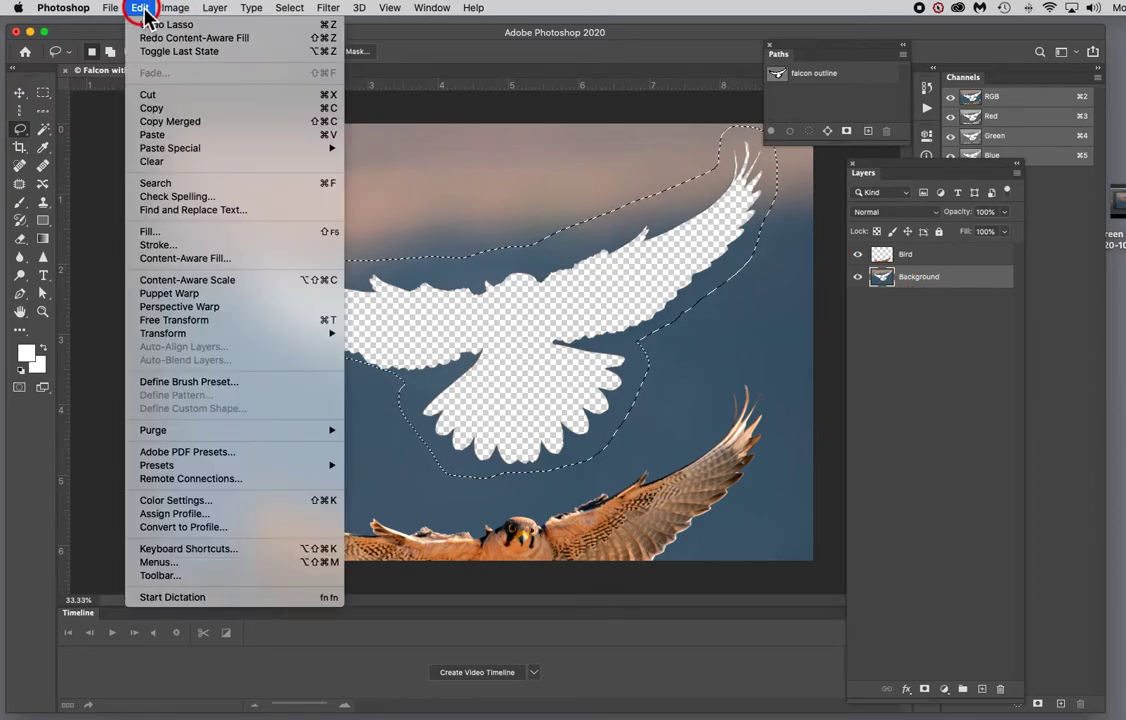
click(213, 258)
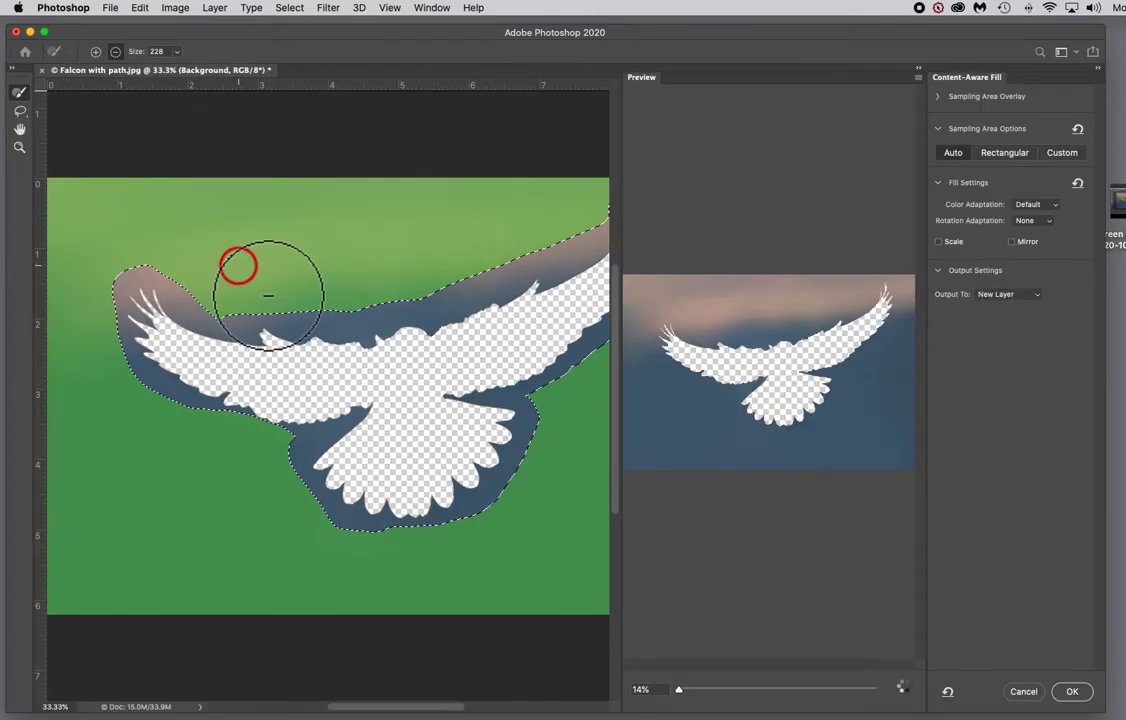
click(1073, 692)
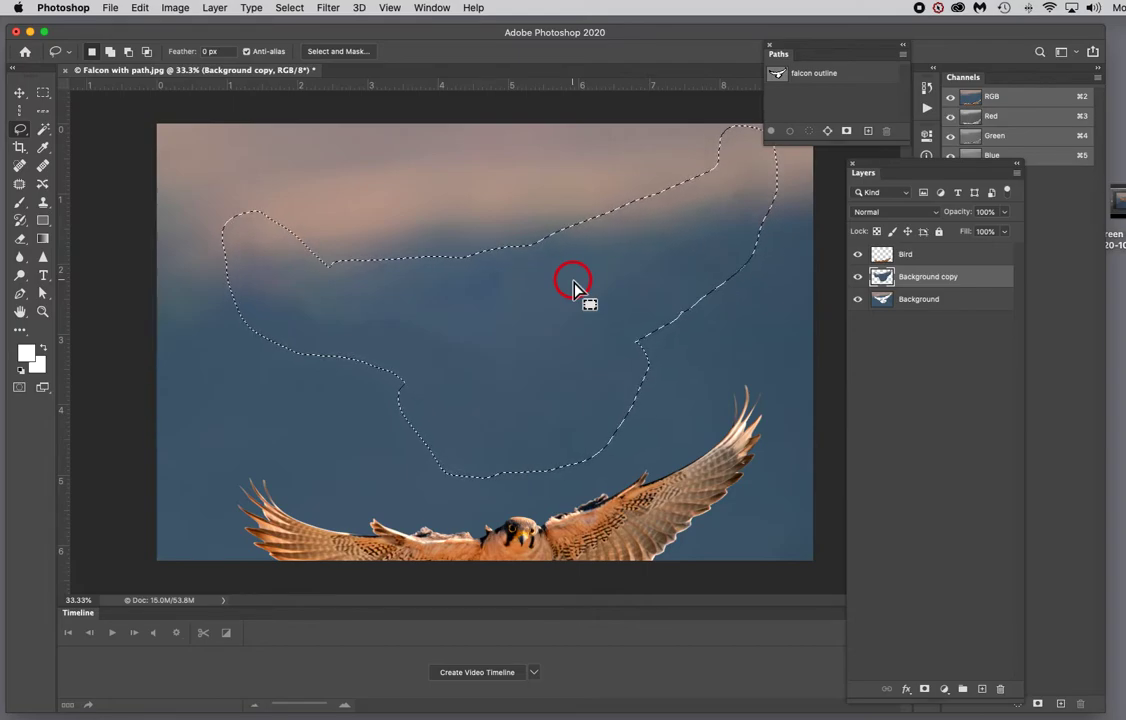
Step: Deselect and move the falcon back up into its original position
key(super+d)
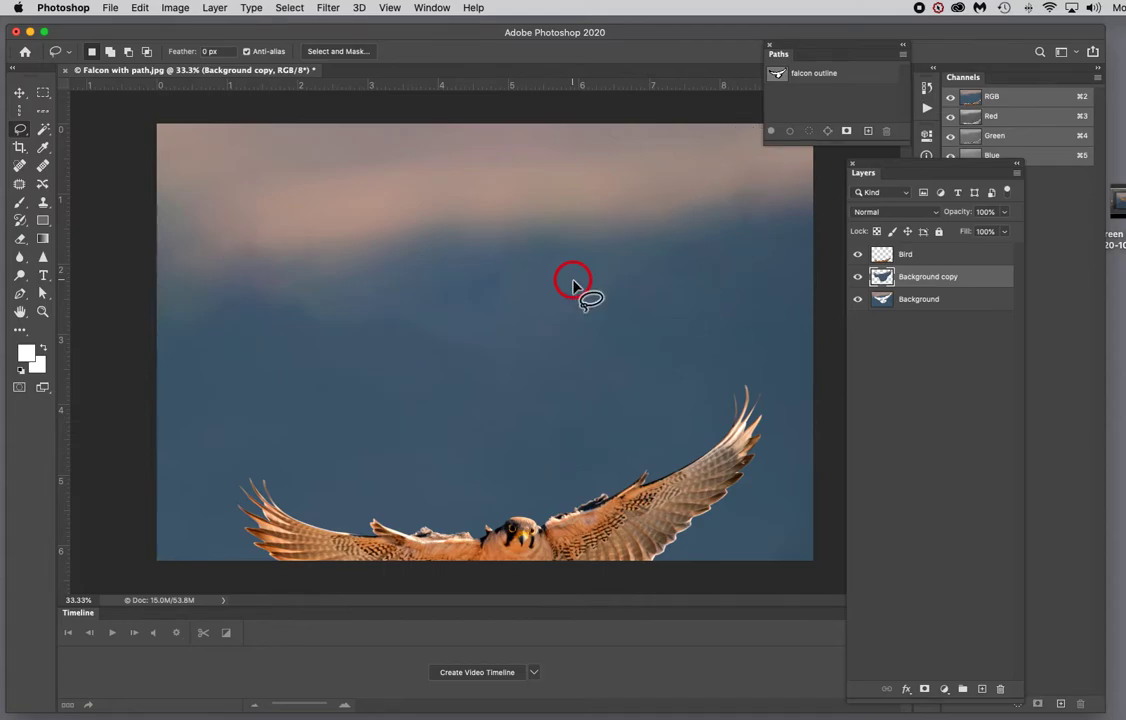
click(20, 93)
drag(653, 482, 638, 290)
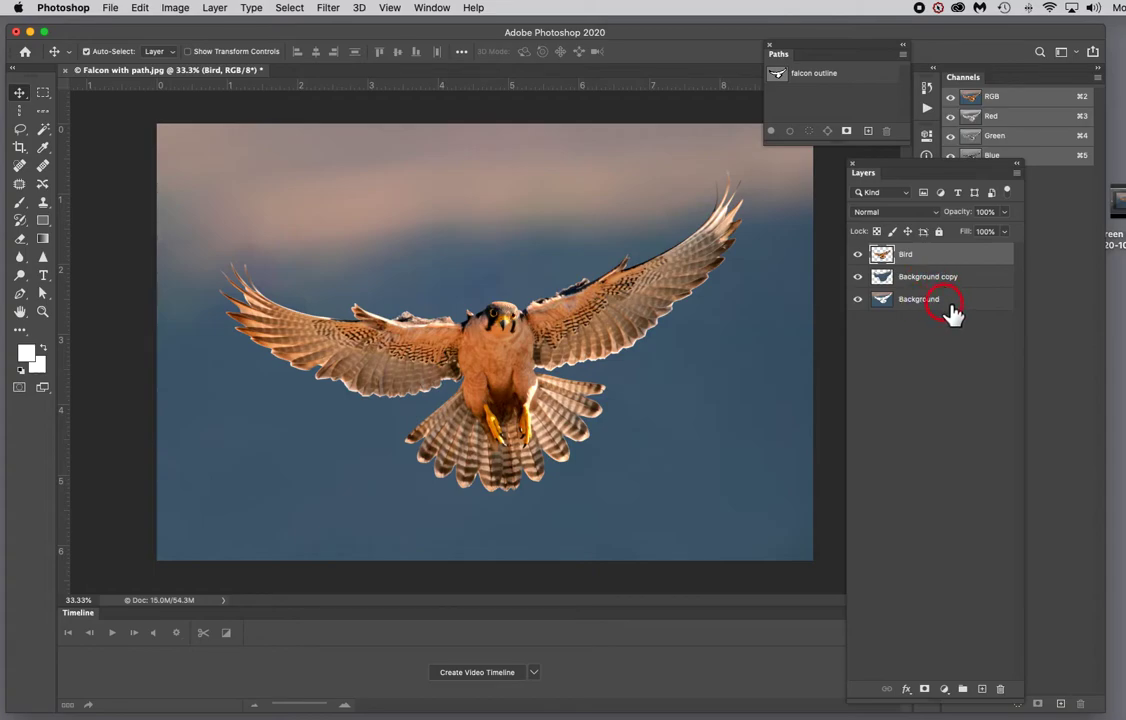
Step: Select both Background and Background copy layers and merge them
click(948, 305)
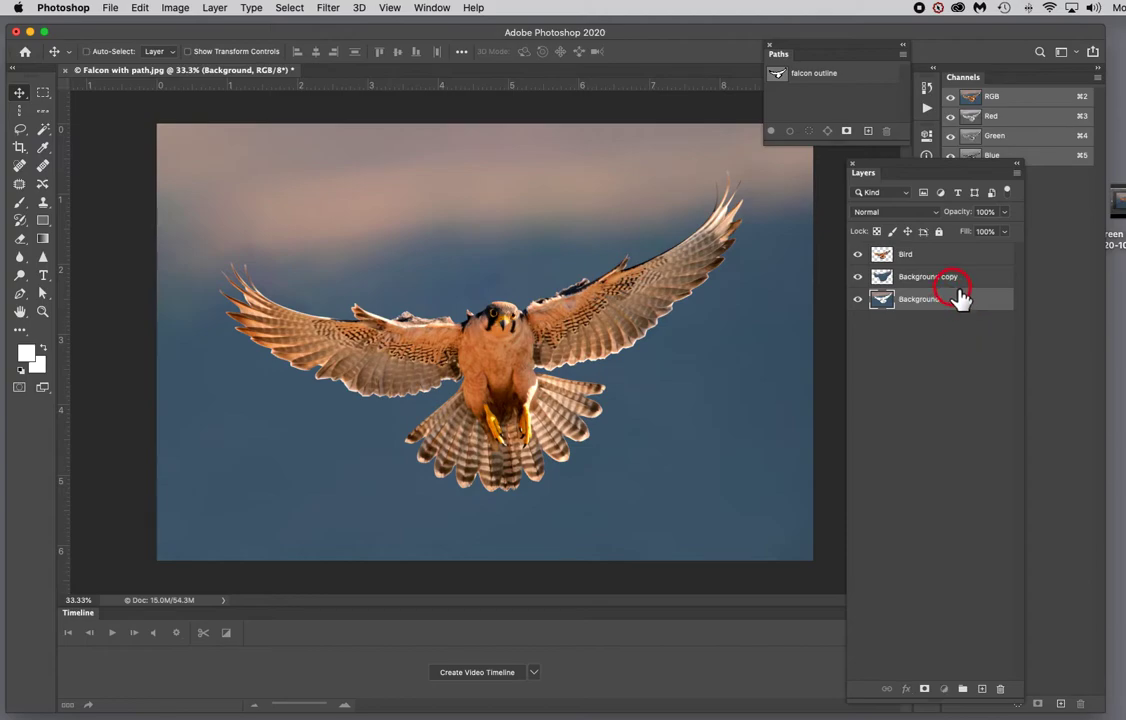
shift+click(957, 286)
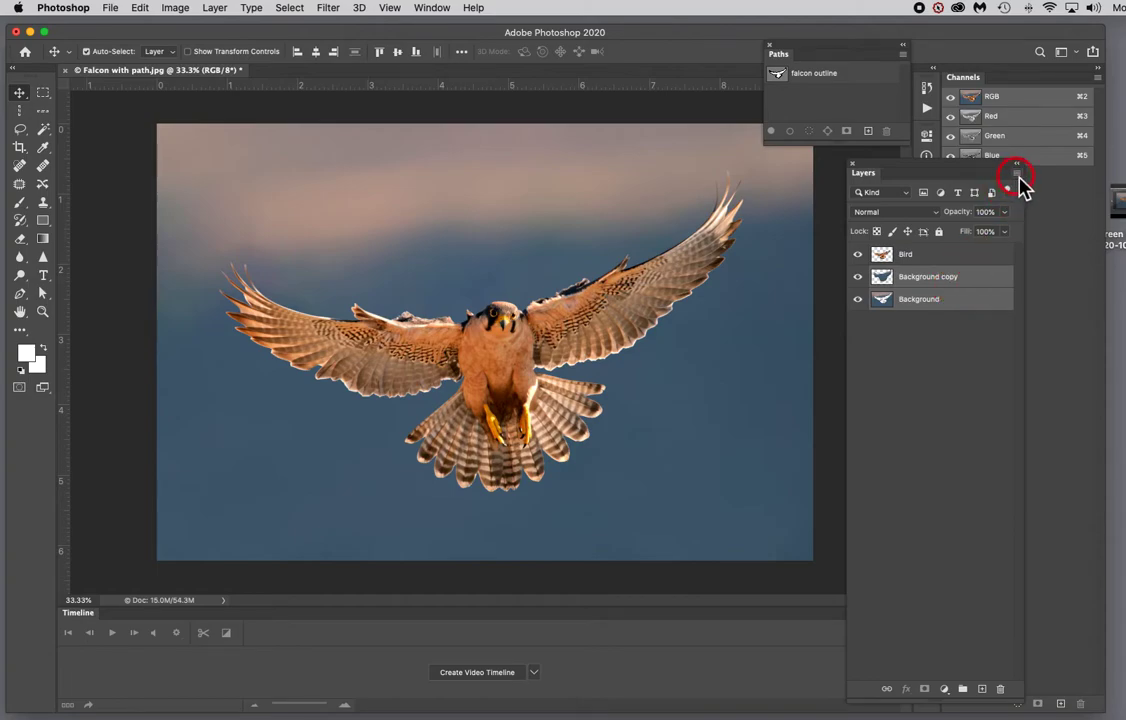
click(1017, 176)
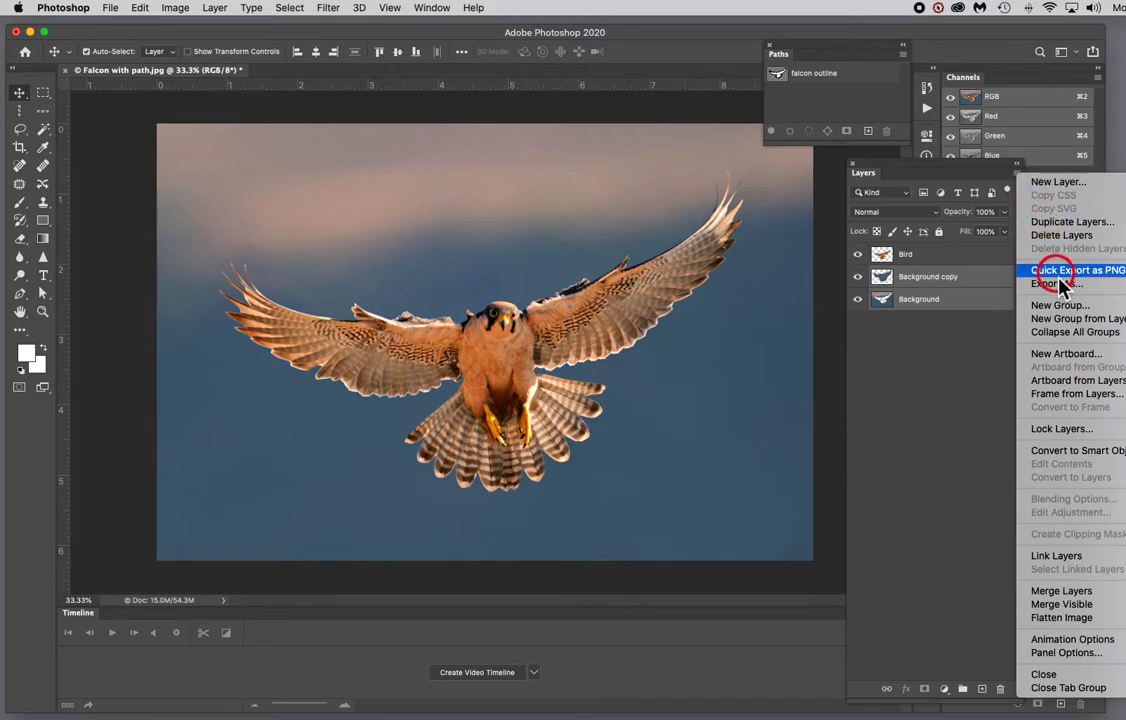
click(1058, 591)
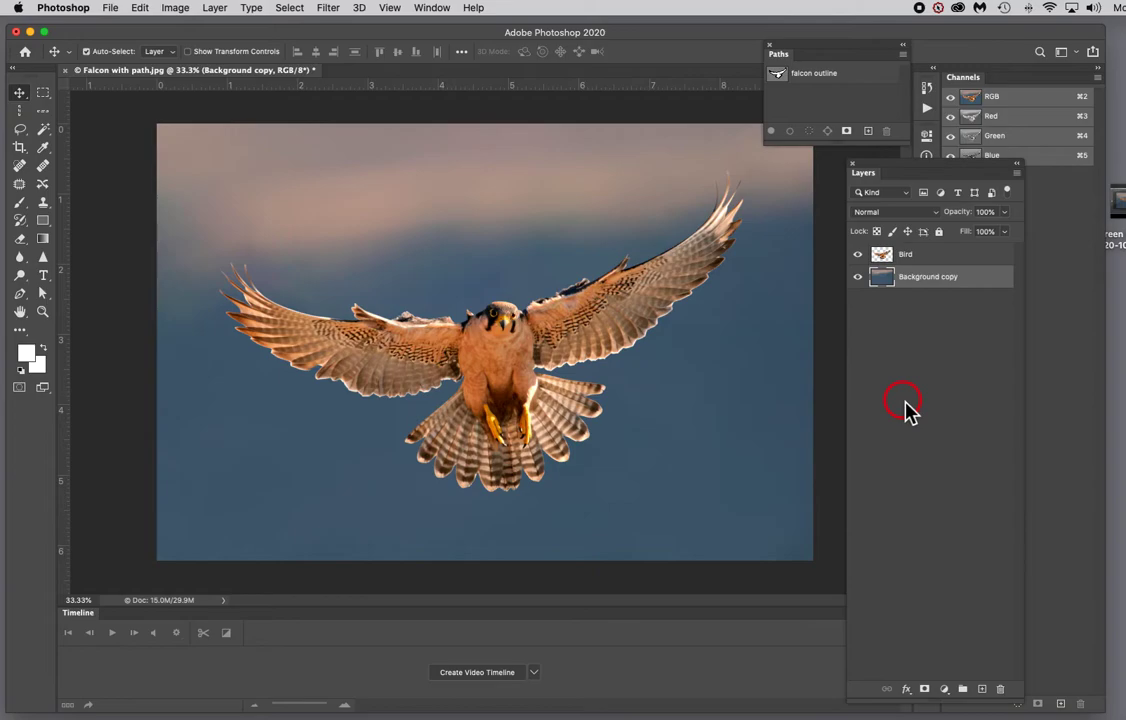
Step: Select the Bird layer and start Puppet Warp
click(932, 257)
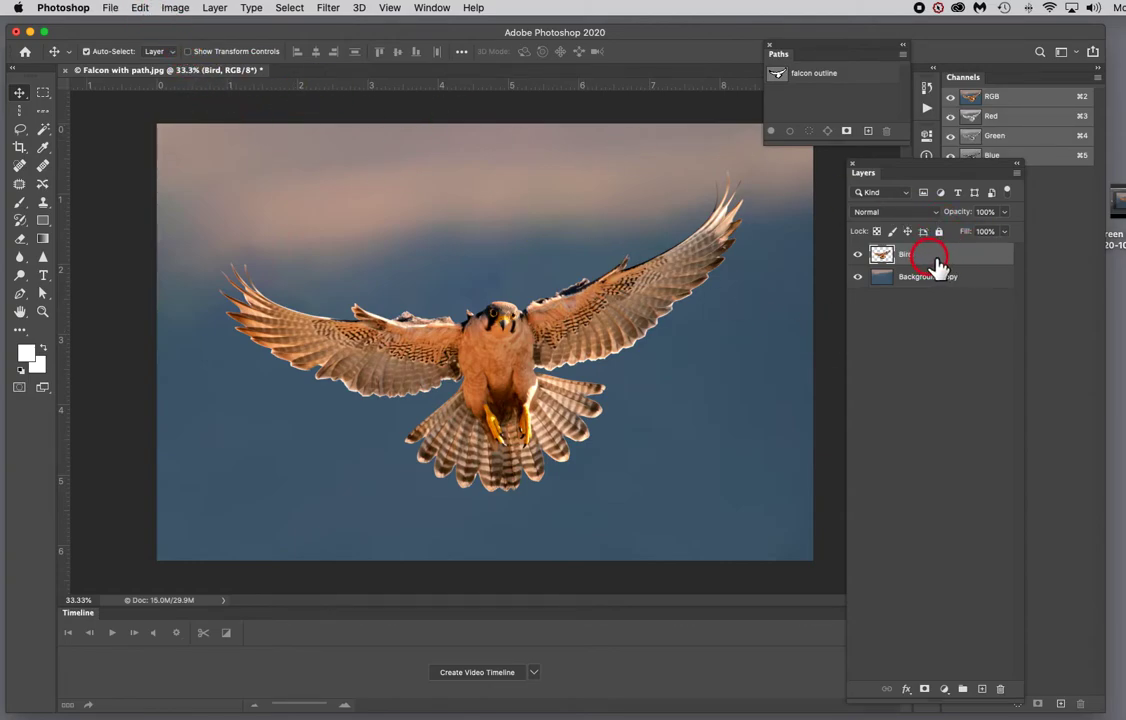
click(141, 8)
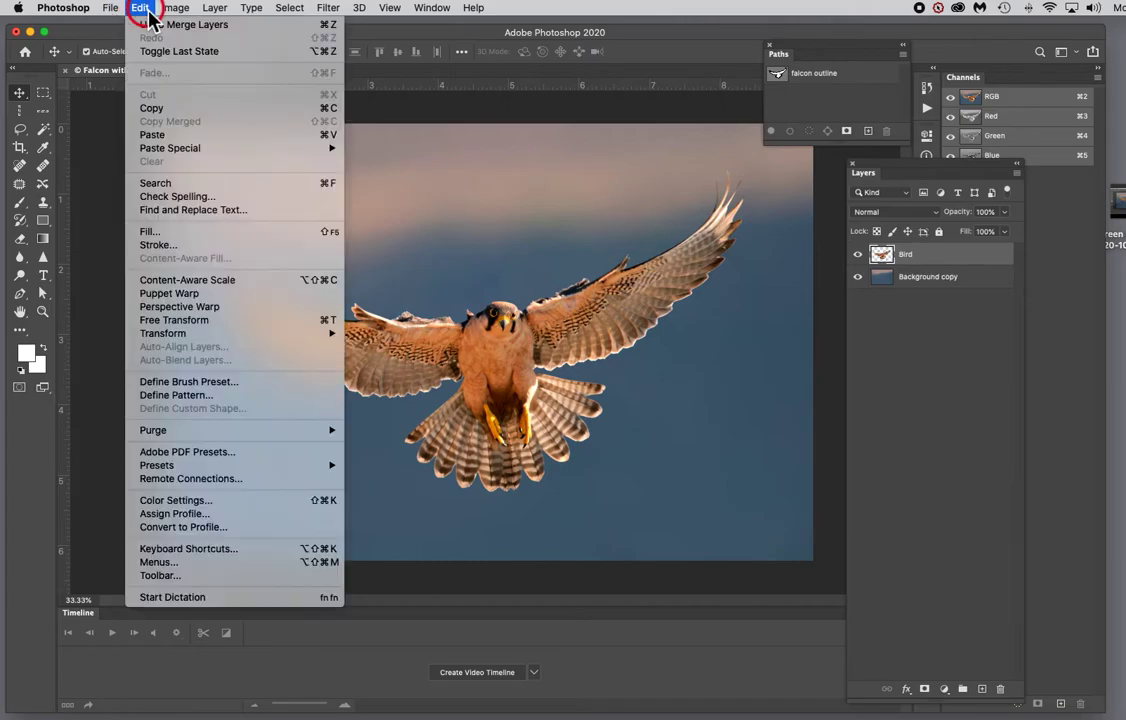
click(200, 295)
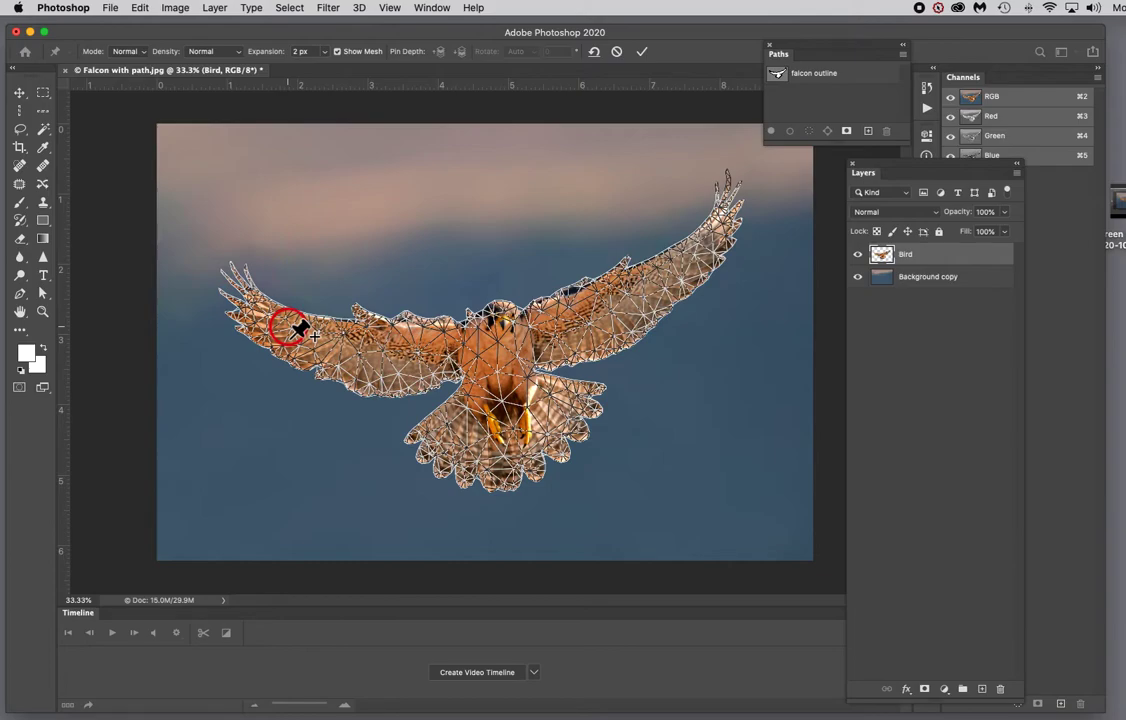
Step: Place Puppet Warp pins along the falcon's wings, shoulders and body, then commit the warp without moving them
drag(298, 329, 302, 332)
click(289, 331)
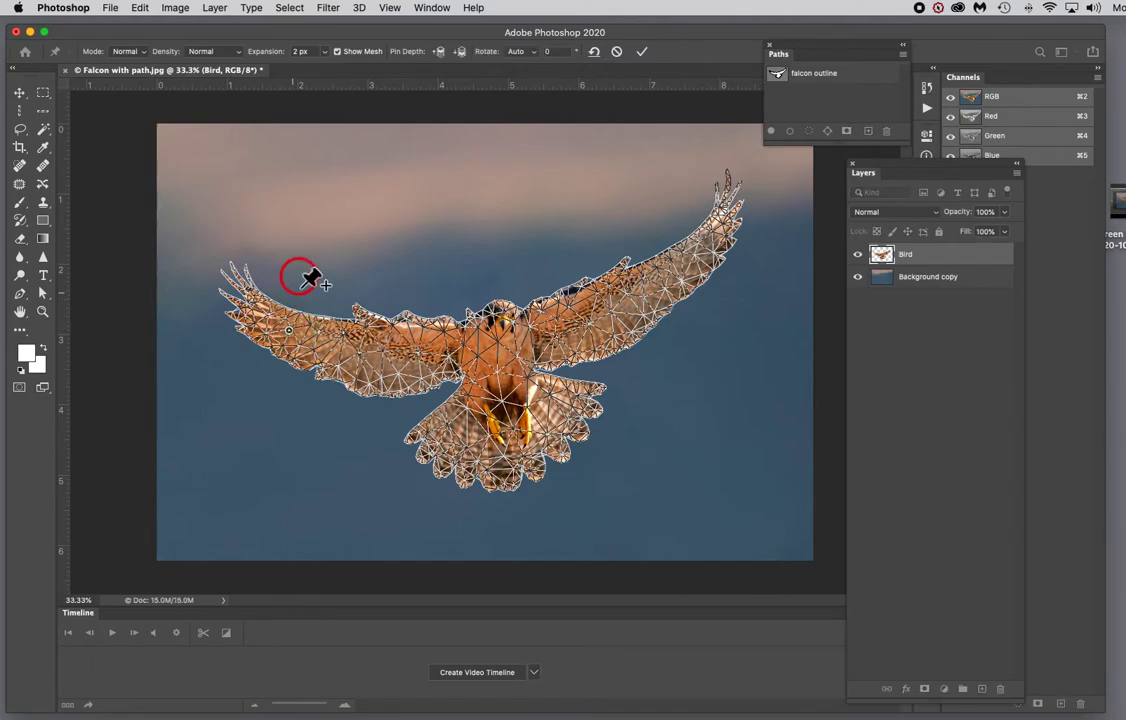
click(415, 355)
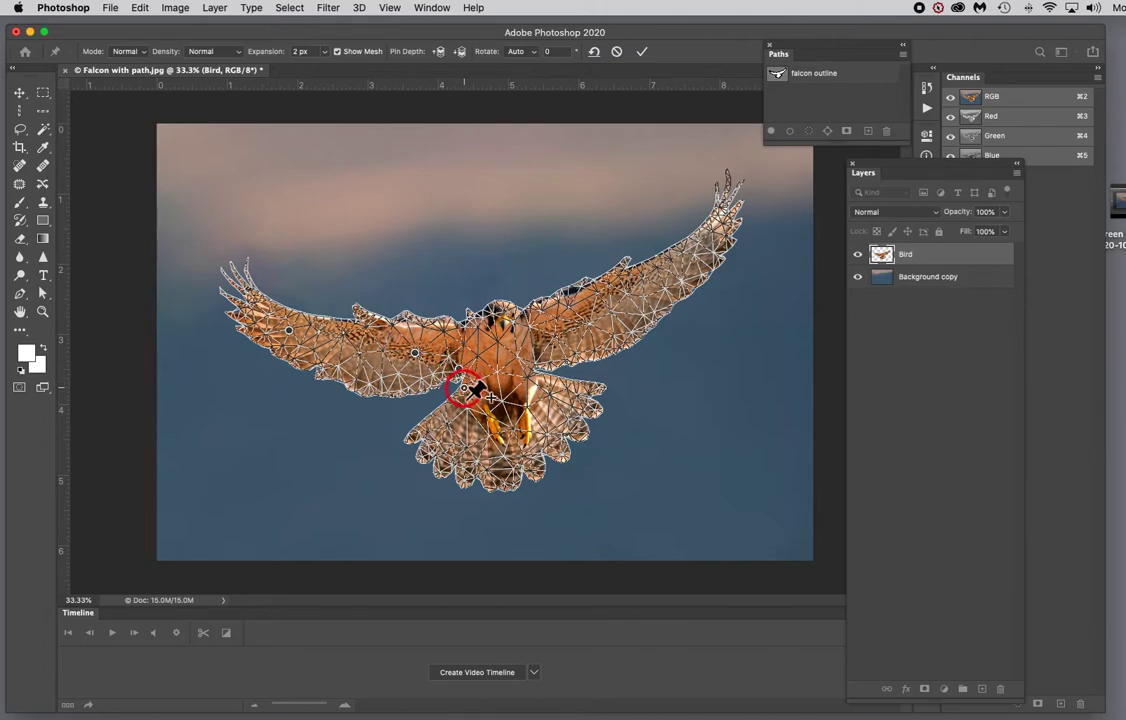
click(464, 389)
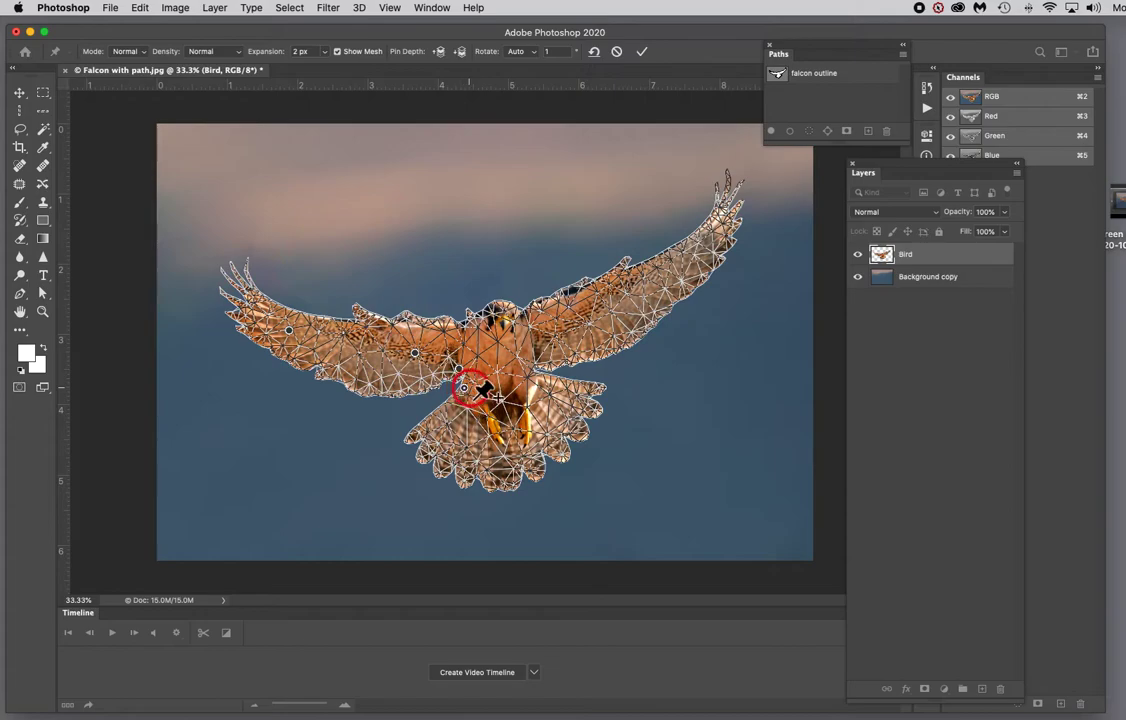
click(534, 366)
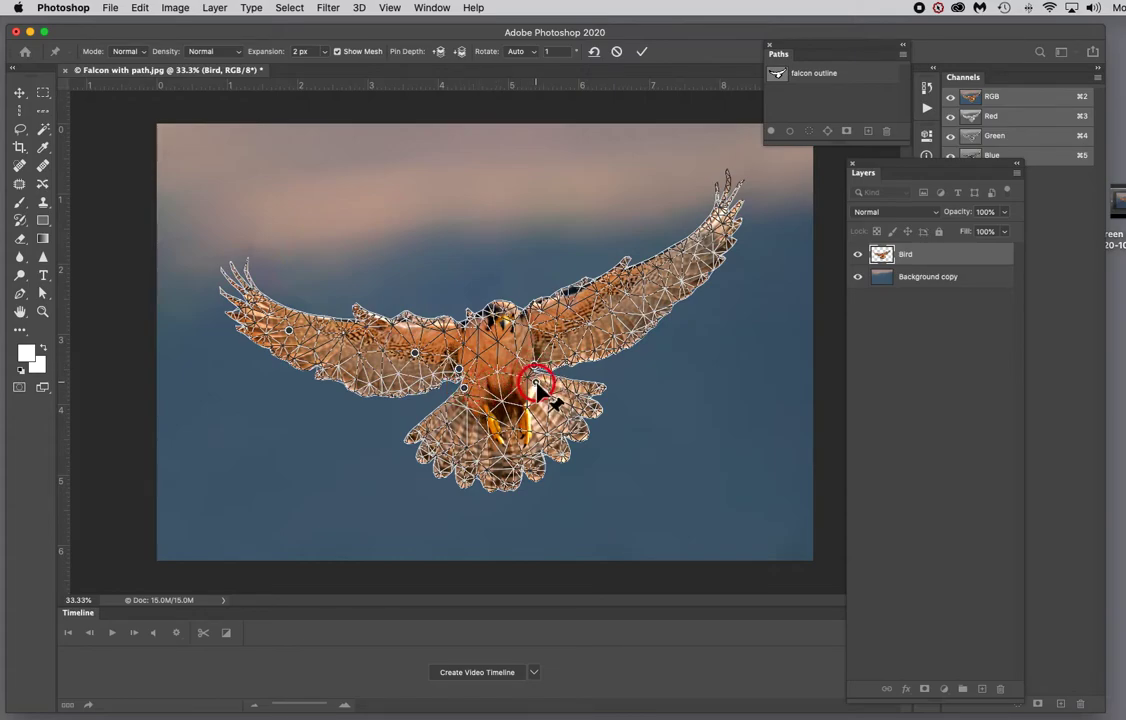
click(472, 314)
drag(472, 314, 465, 320)
drag(465, 320, 503, 300)
click(591, 322)
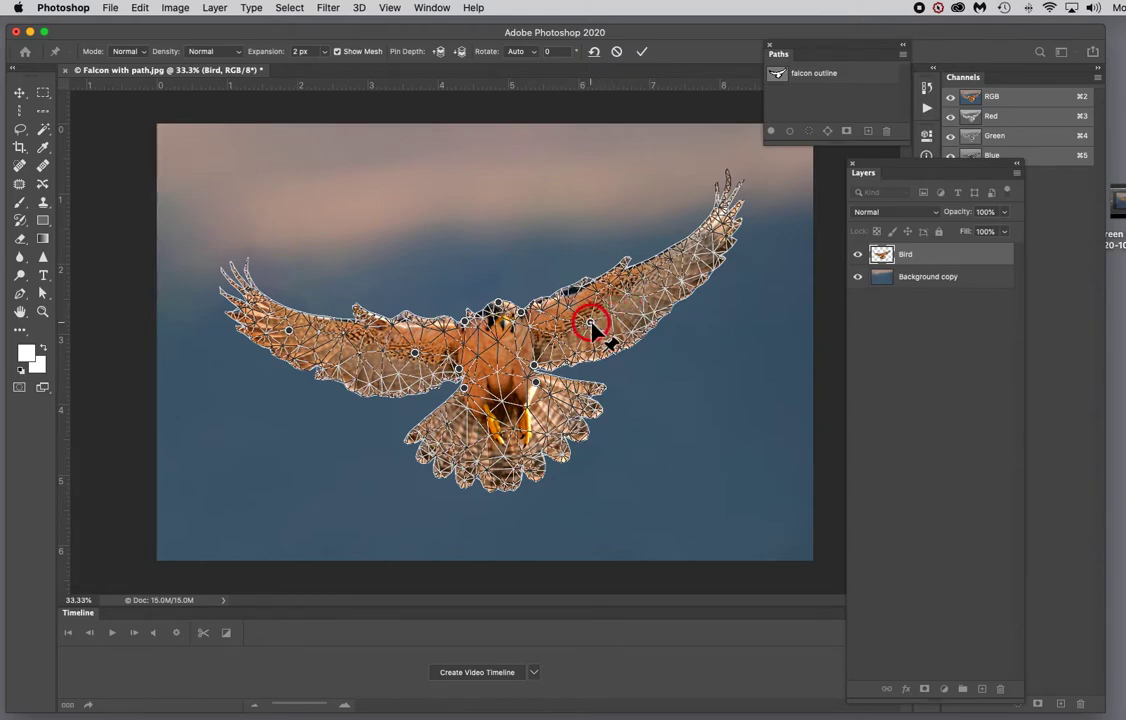
click(687, 263)
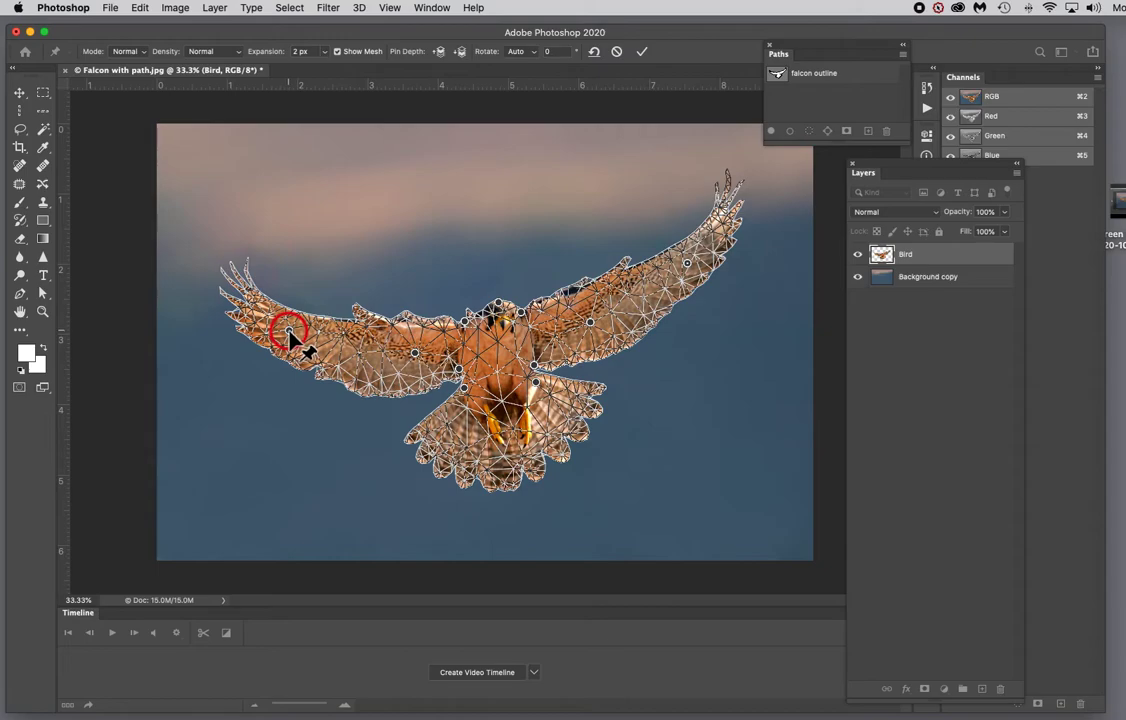
mouse_move(288, 332)
mouse_down()
mouse_move(289, 350)
mouse_move(289, 333)
mouse_up()
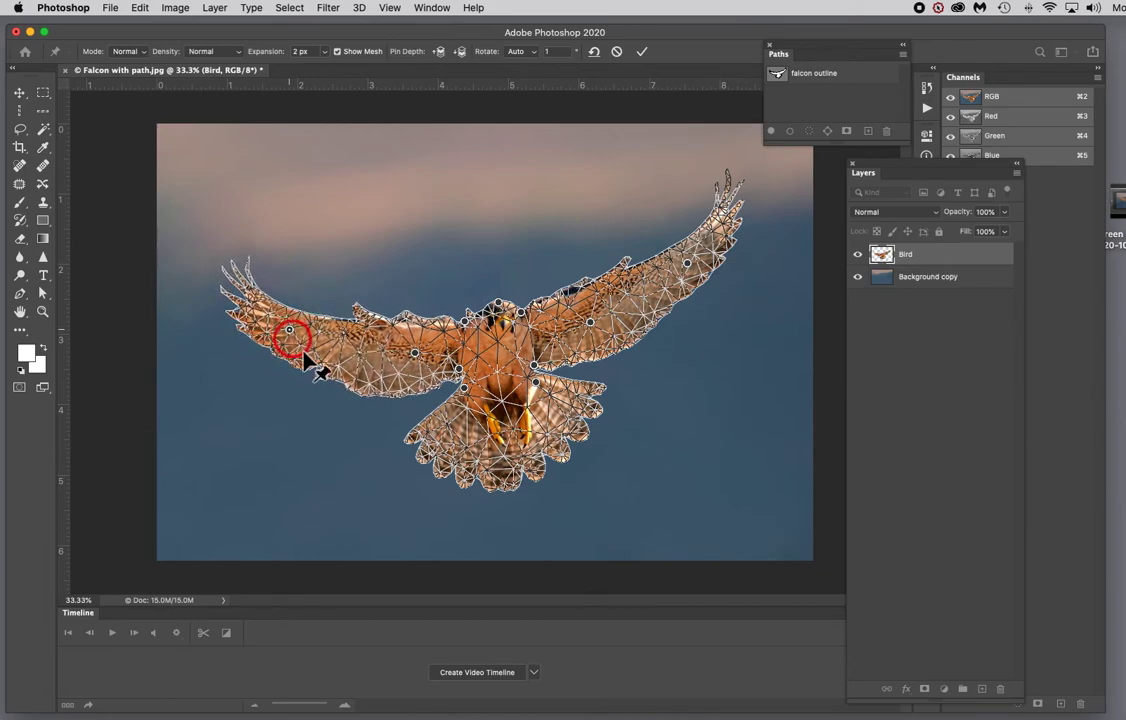
click(1017, 172)
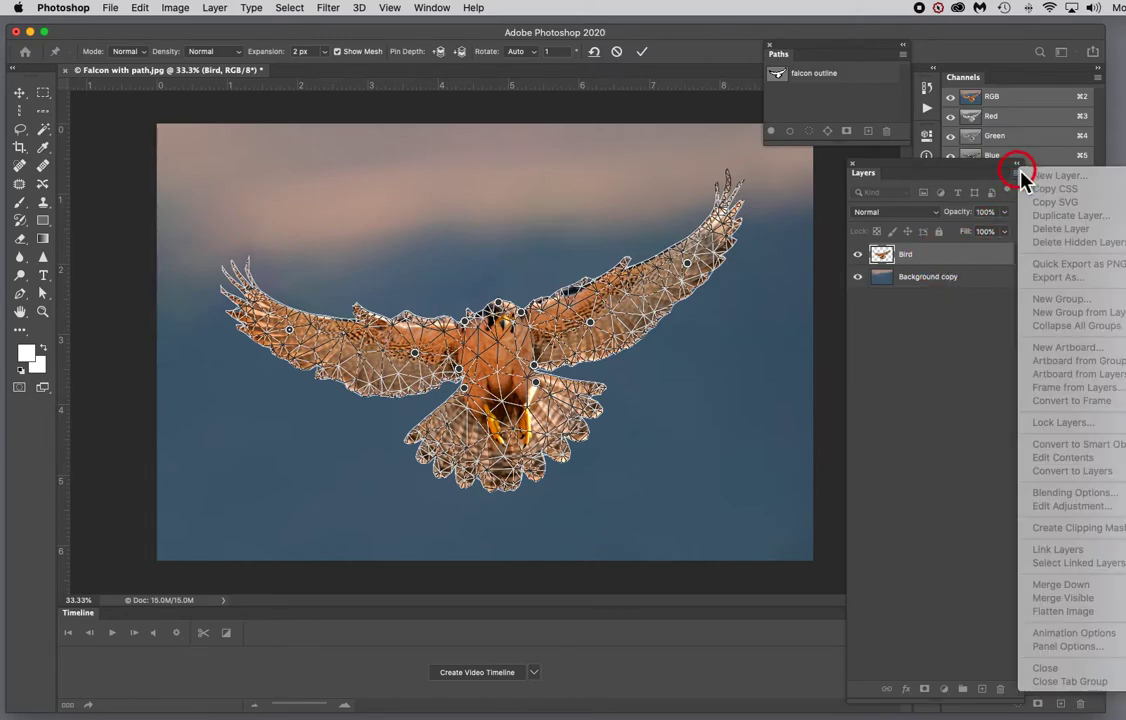
click(1016, 172)
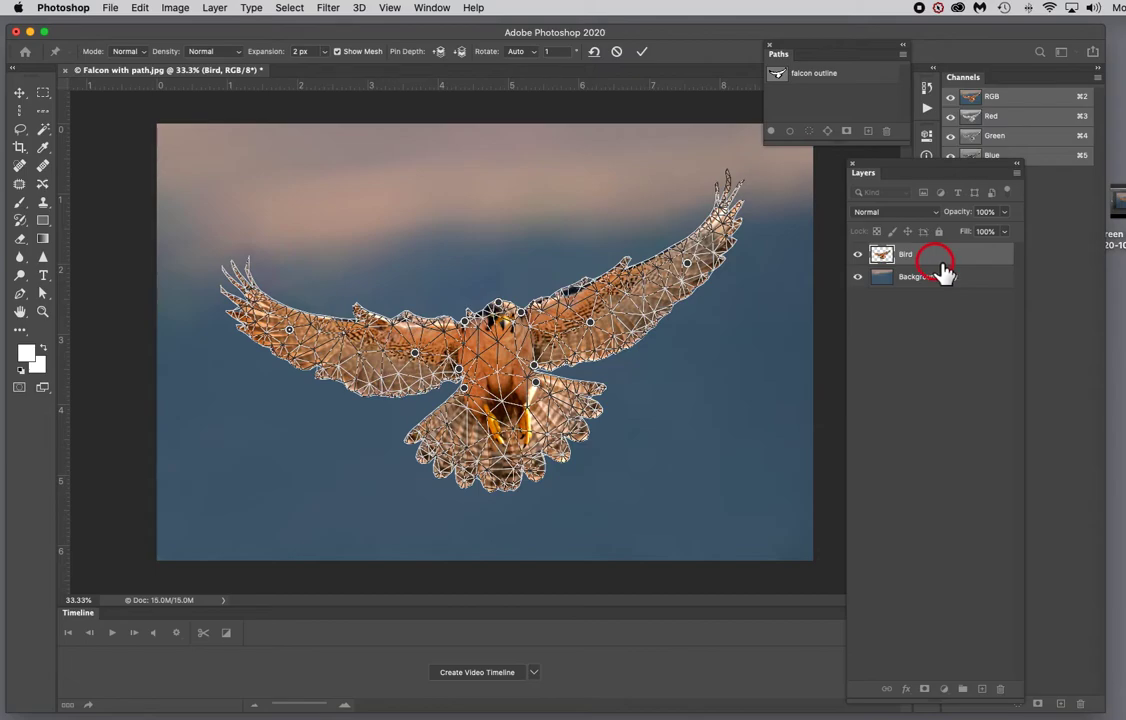
key(Return)
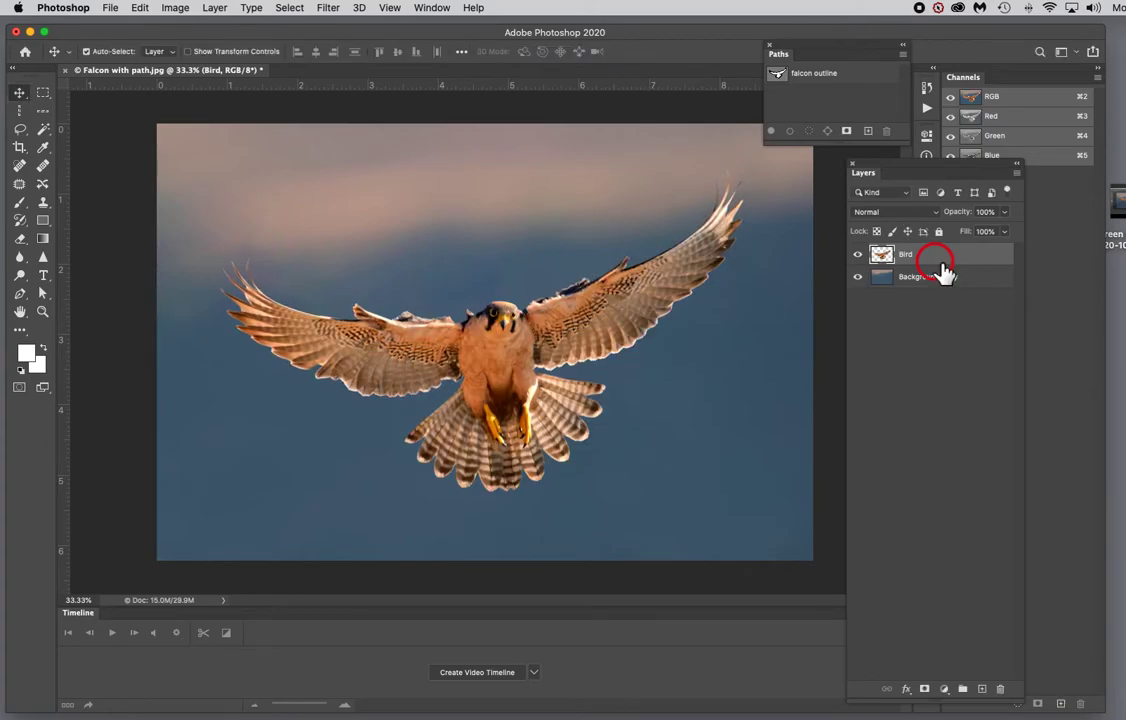
Step: Convert the Bird layer to a smart object
mouse_move(942, 268)
mouse_down()
mouse_move(940, 294)
mouse_move(935, 260)
mouse_up()
click(1017, 178)
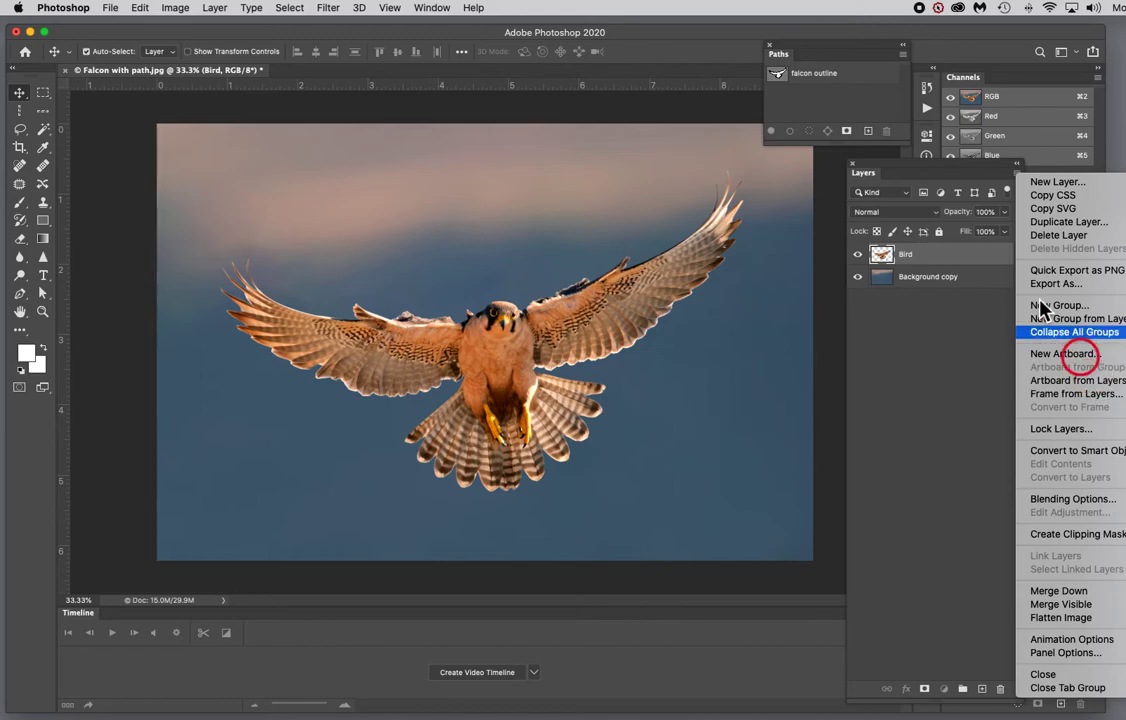
click(948, 266)
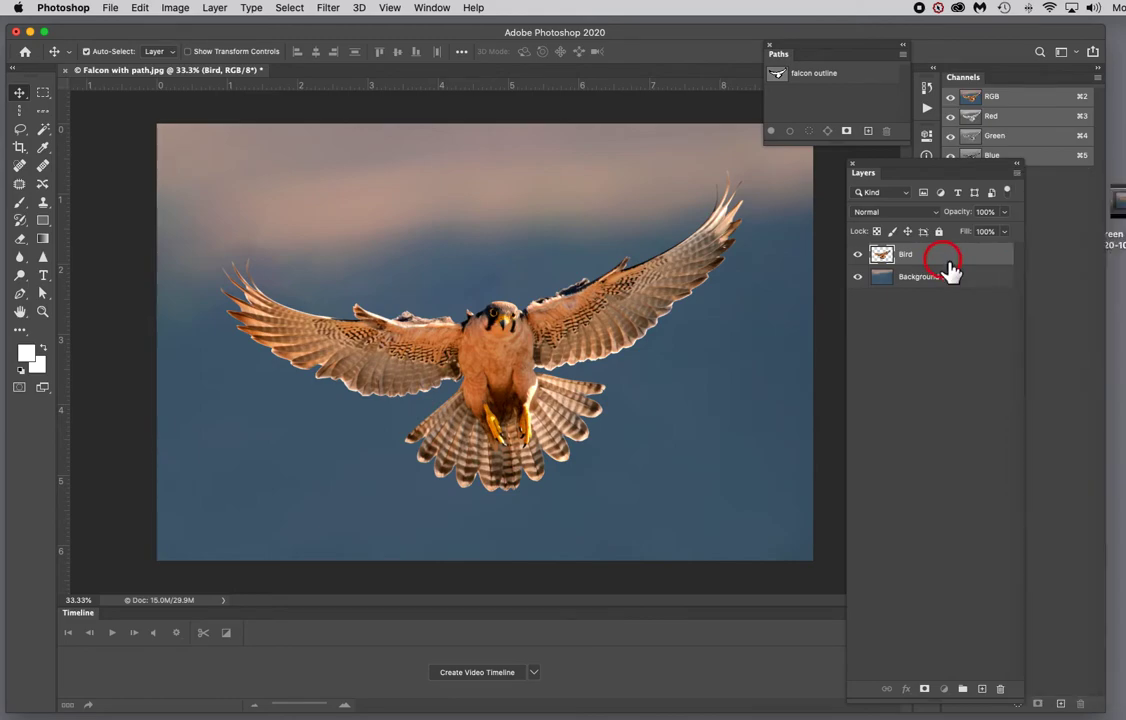
click(1017, 171)
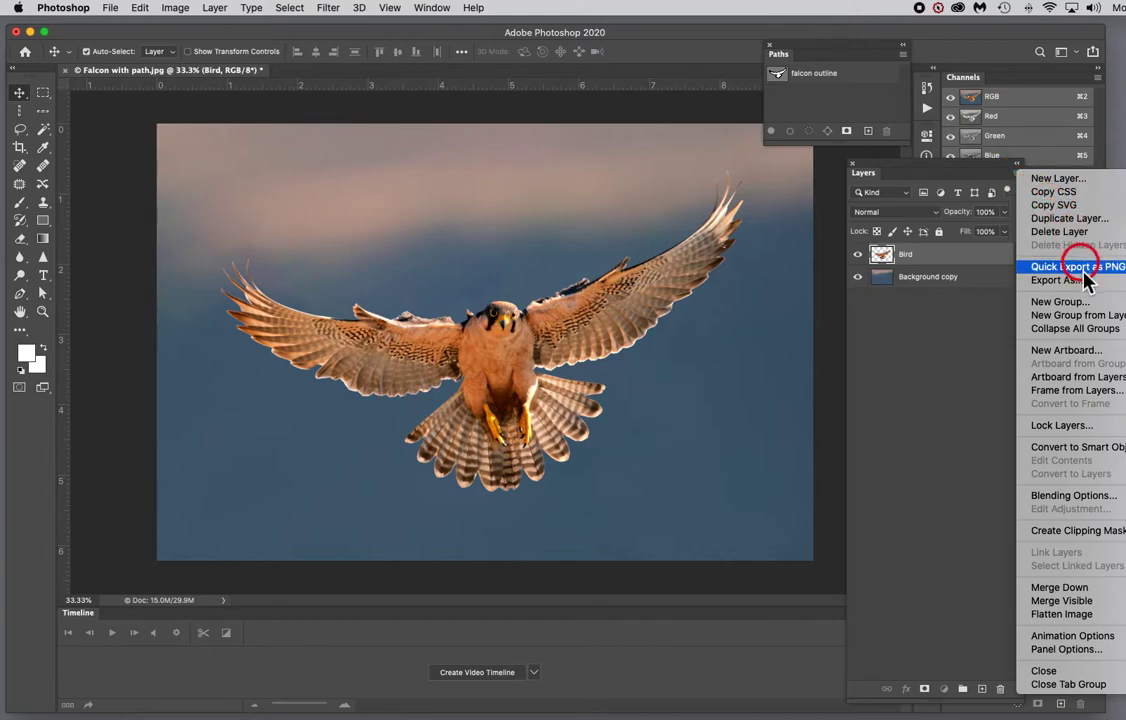
click(1068, 446)
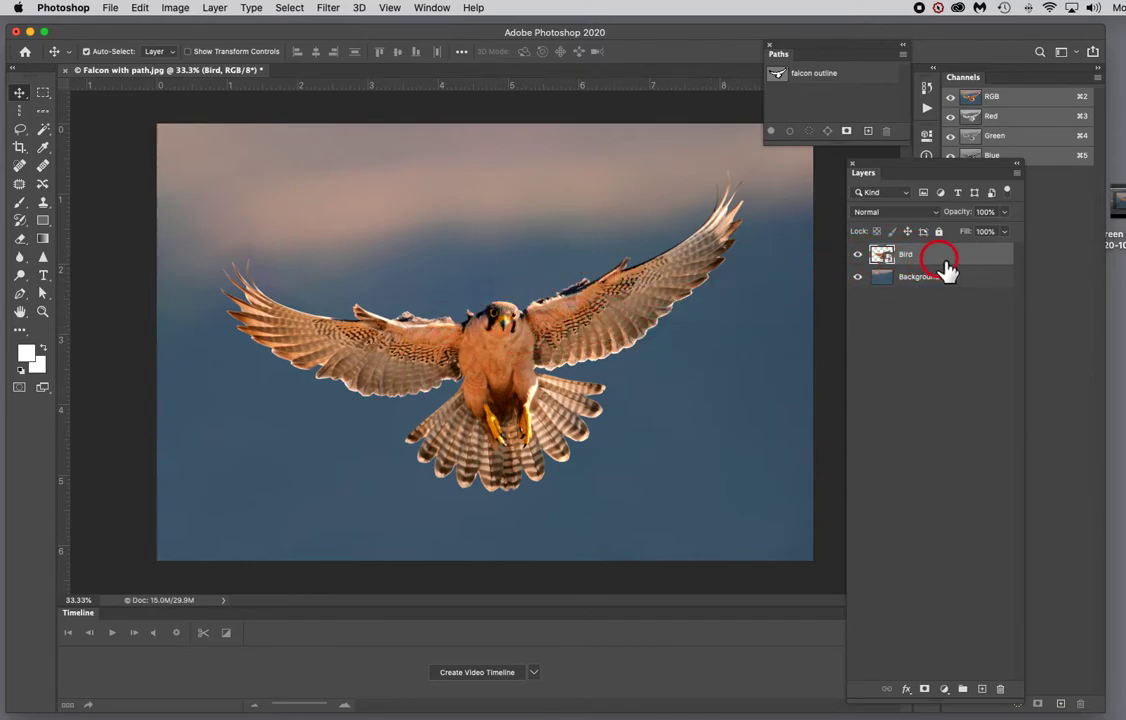
Step: Apply Puppet Warp to the Bird smart object, pinning both wings, shoulders, body and wingtips, and commit it
click(140, 8)
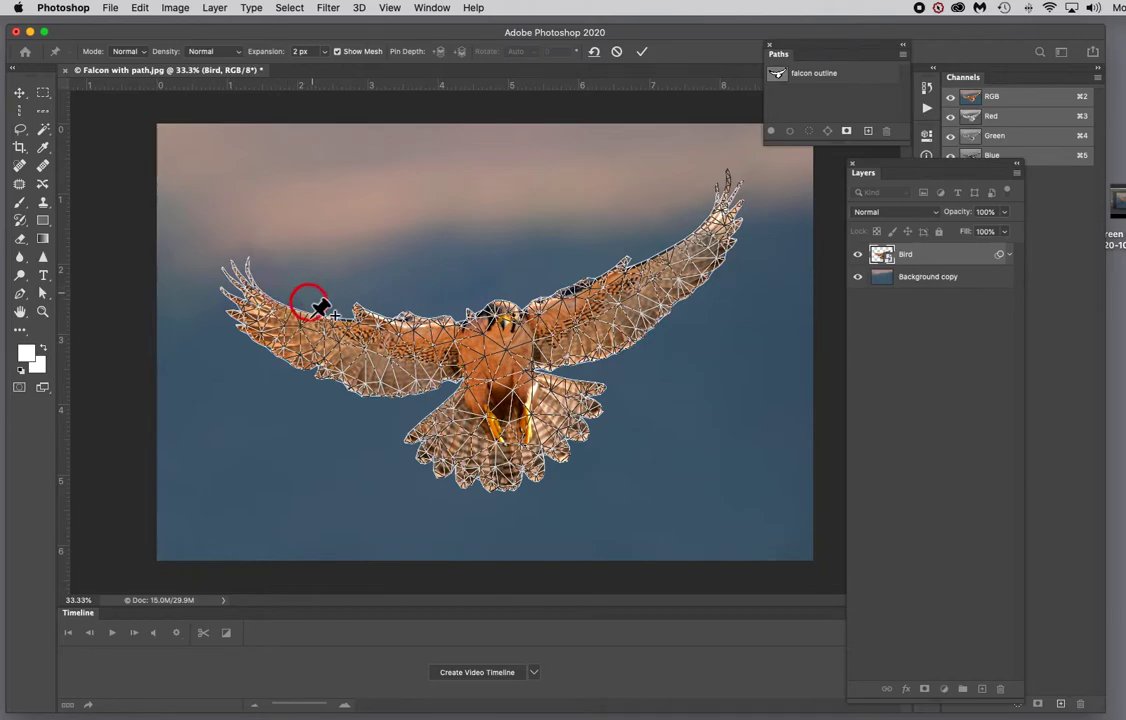
drag(306, 344, 313, 340)
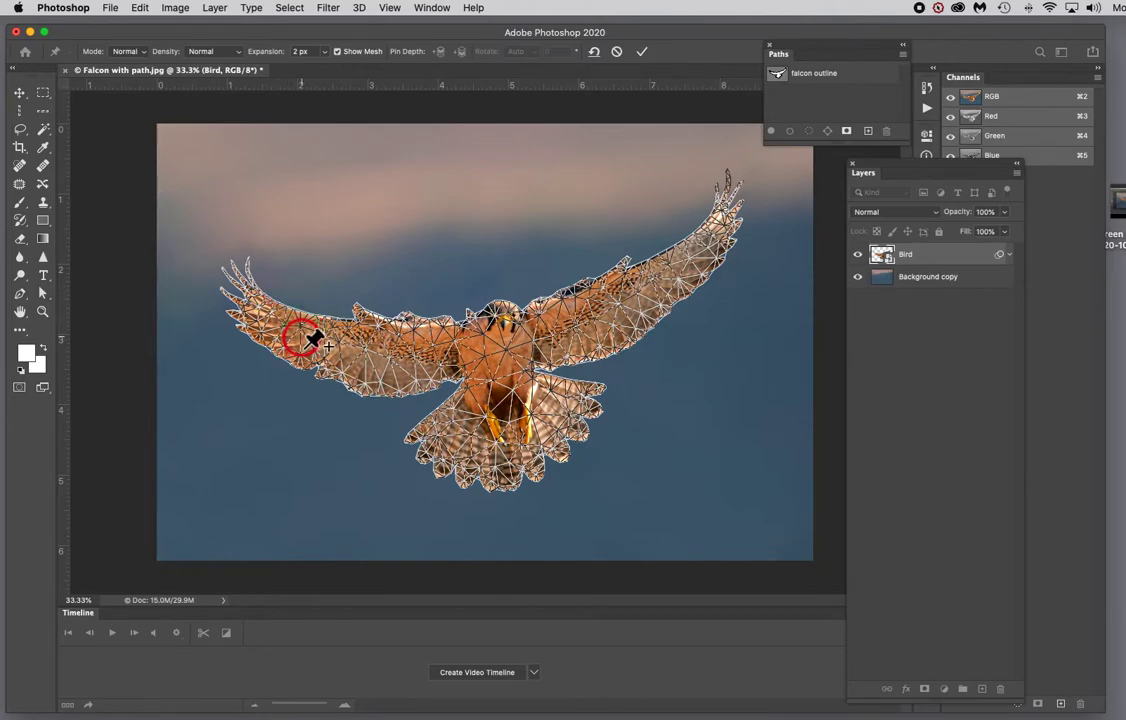
click(301, 337)
click(413, 354)
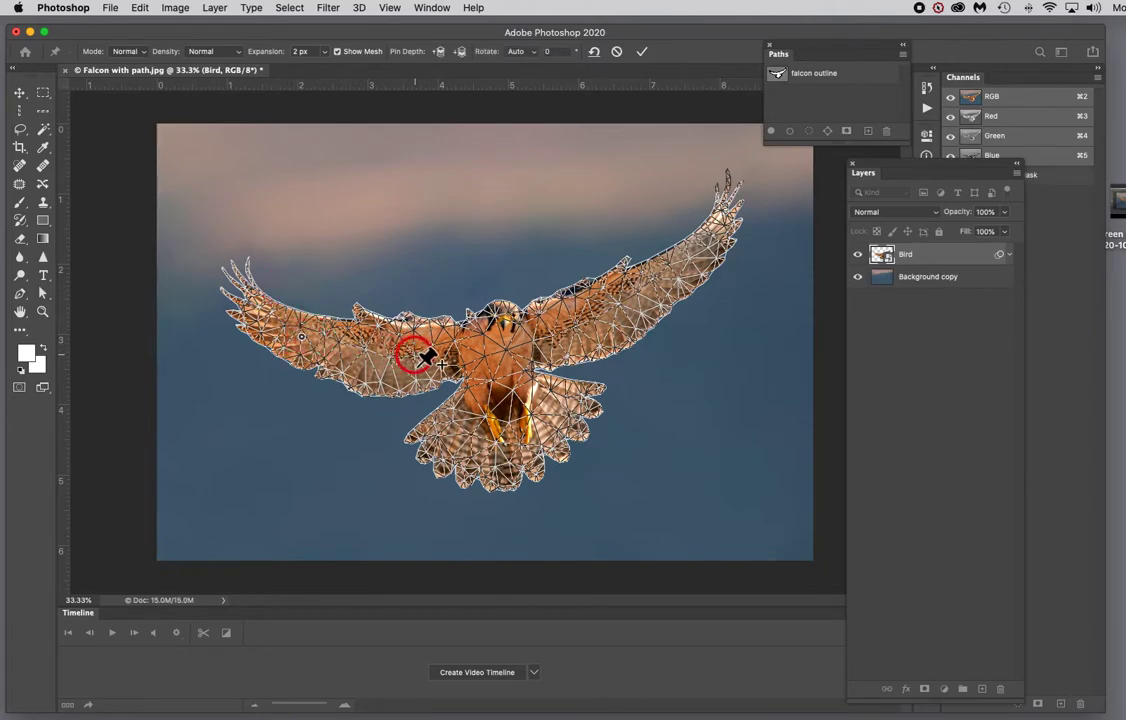
click(475, 314)
click(500, 302)
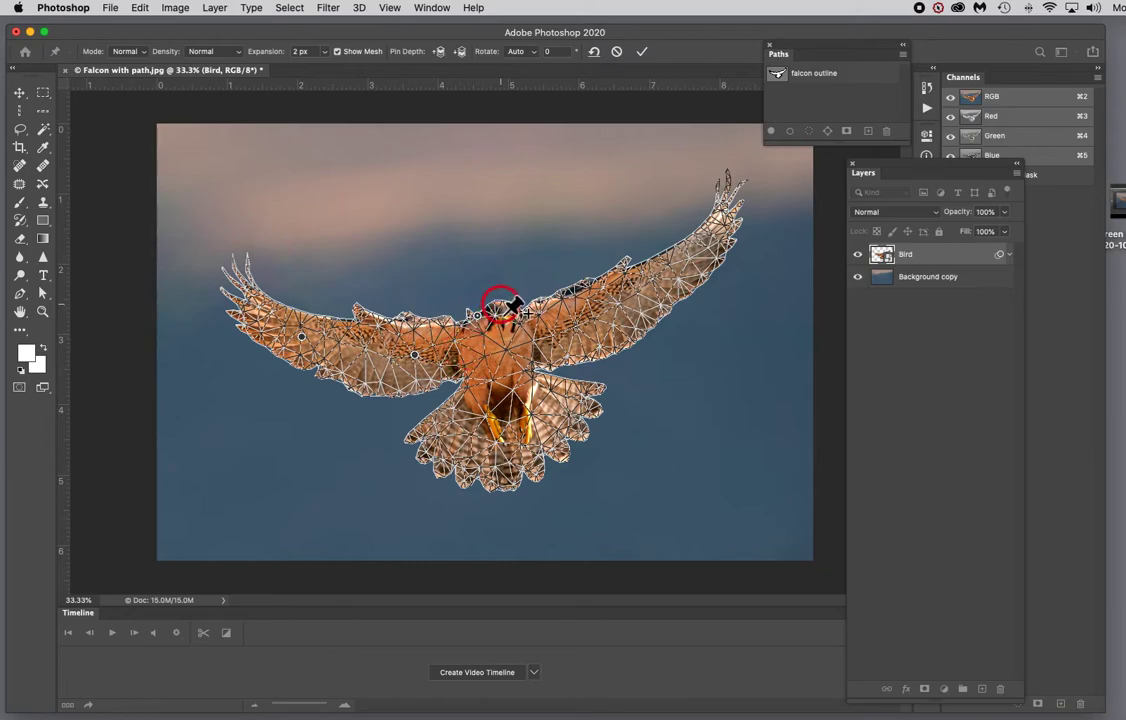
click(520, 311)
click(521, 405)
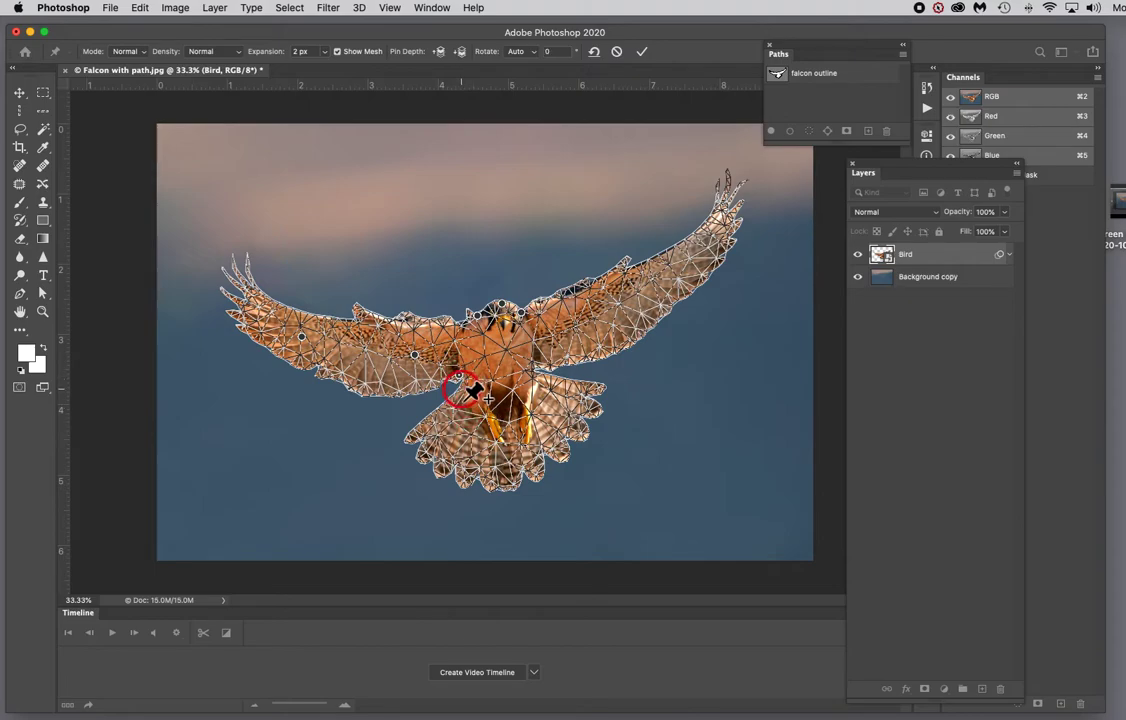
click(530, 378)
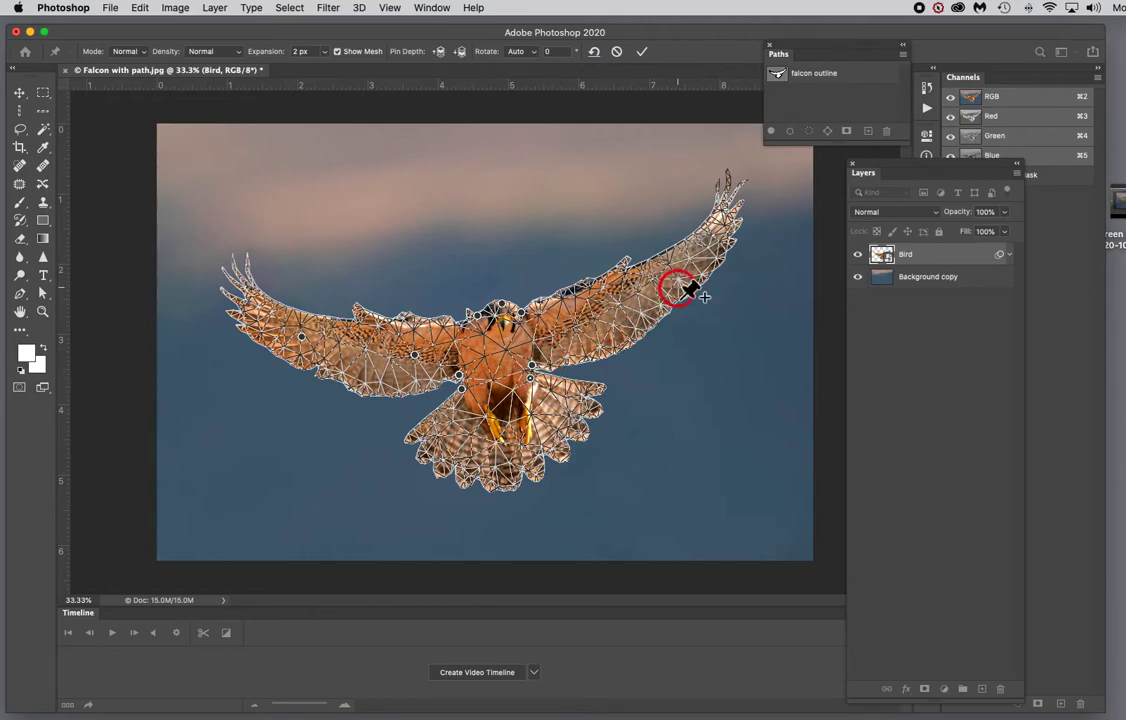
click(615, 306)
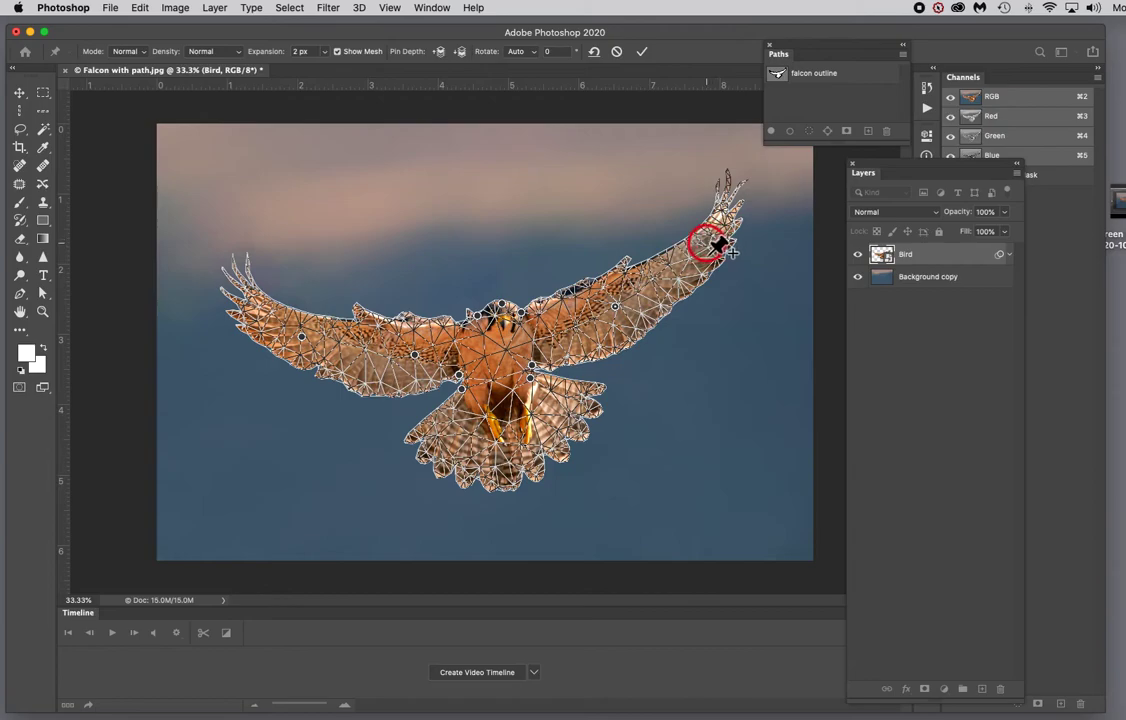
click(700, 249)
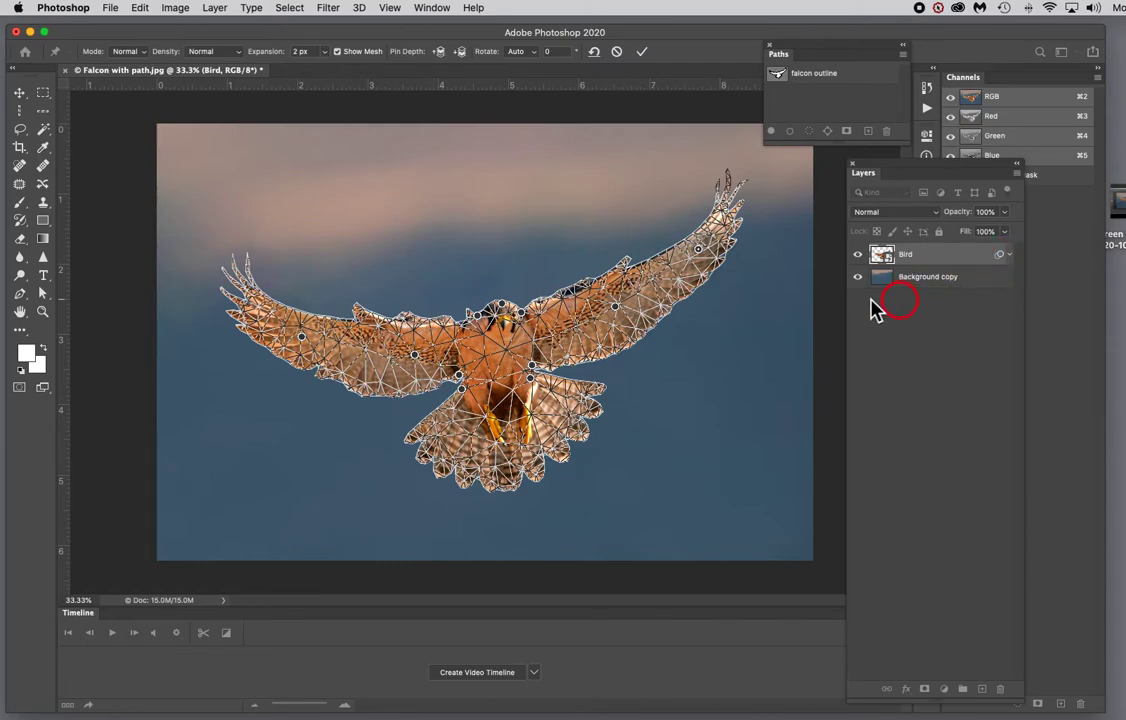
click(641, 54)
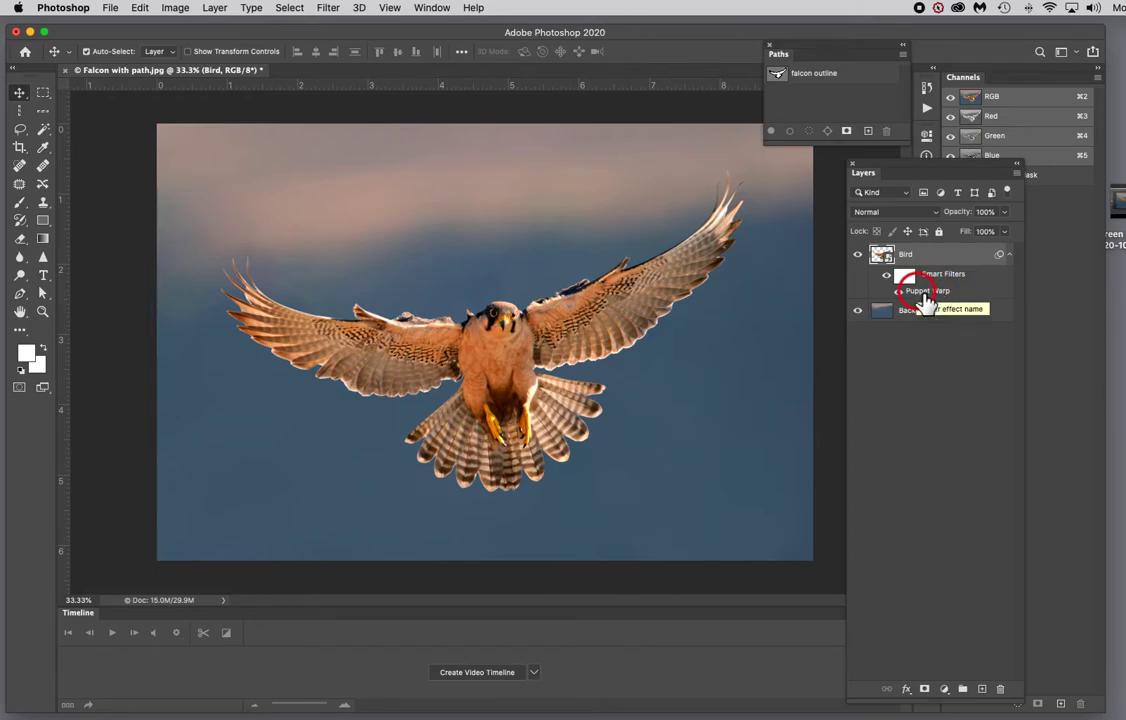
Step: Reopen the Bird layer's Puppet Warp smart filter to review its pins and close it
double_click(957, 299)
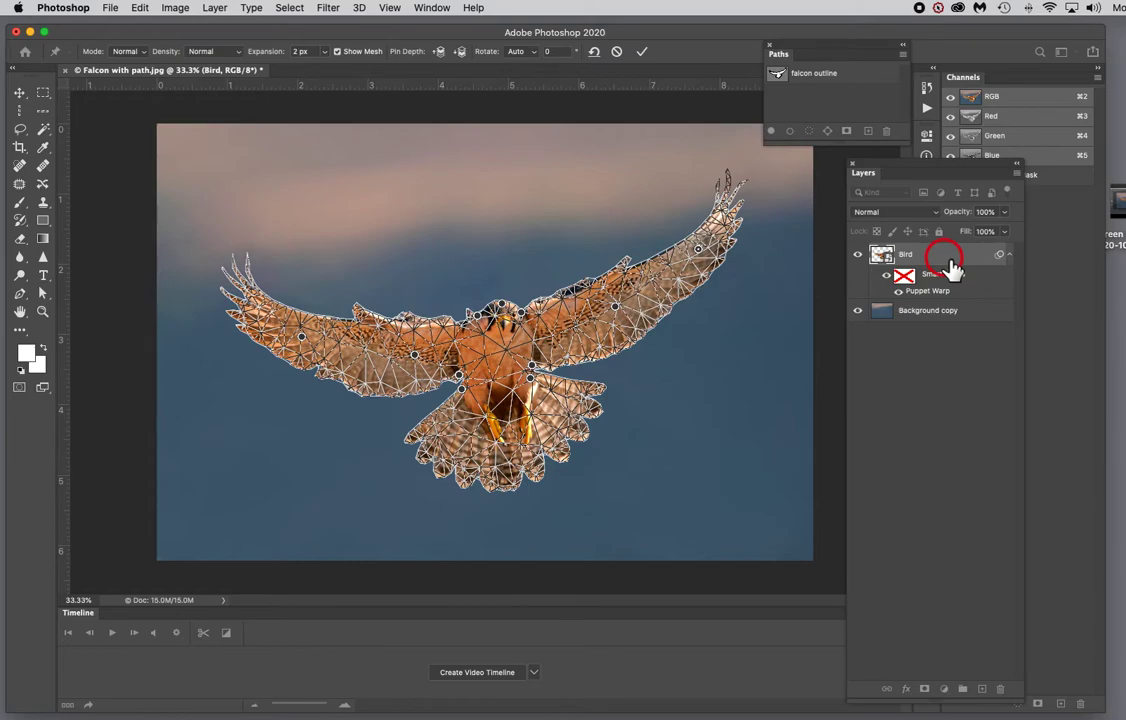
key(Return)
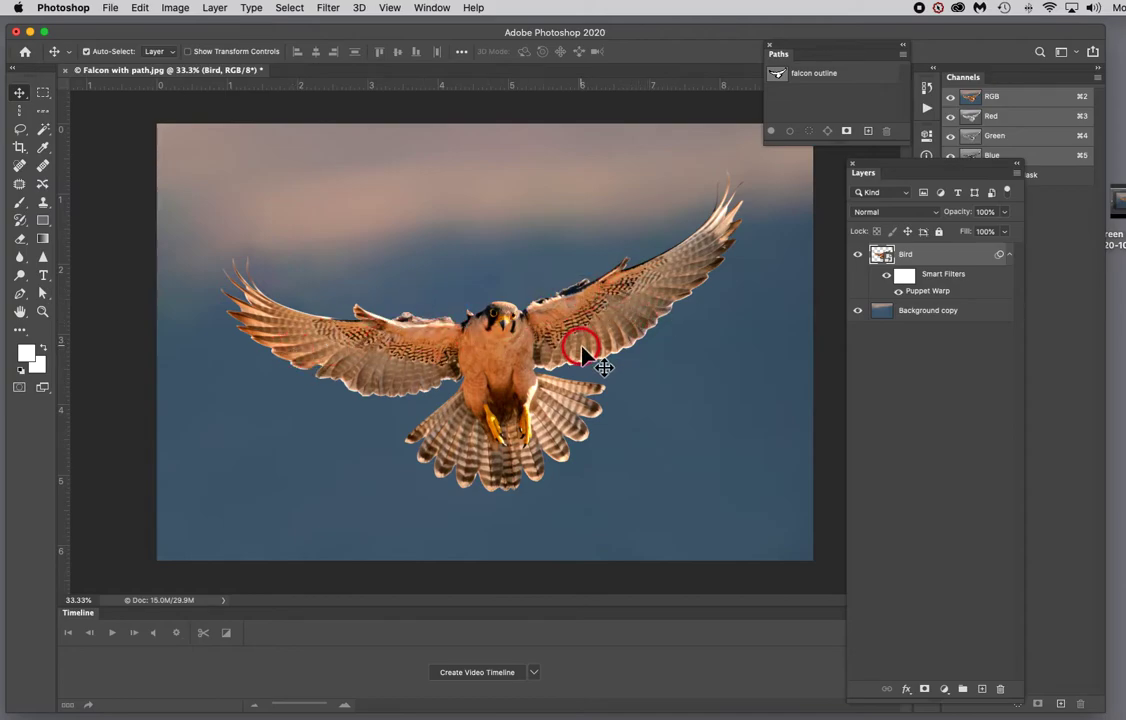
Step: Duplicate the Bird layer, naming the copy Bird 2
click(1016, 173)
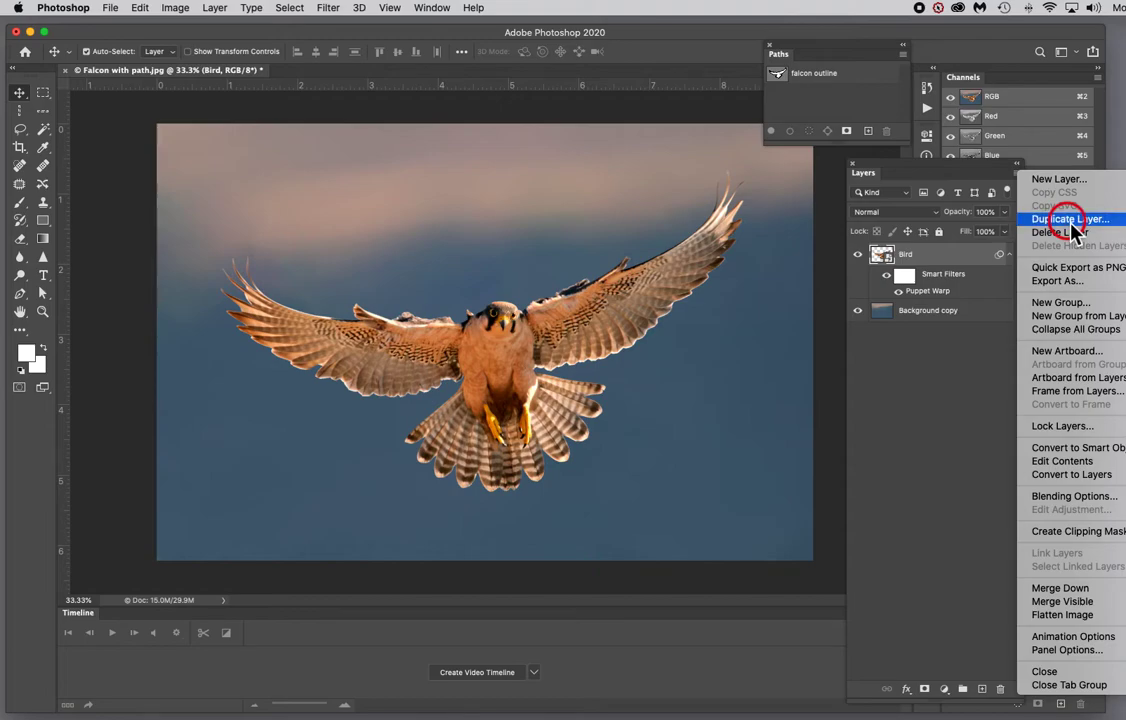
click(1070, 219)
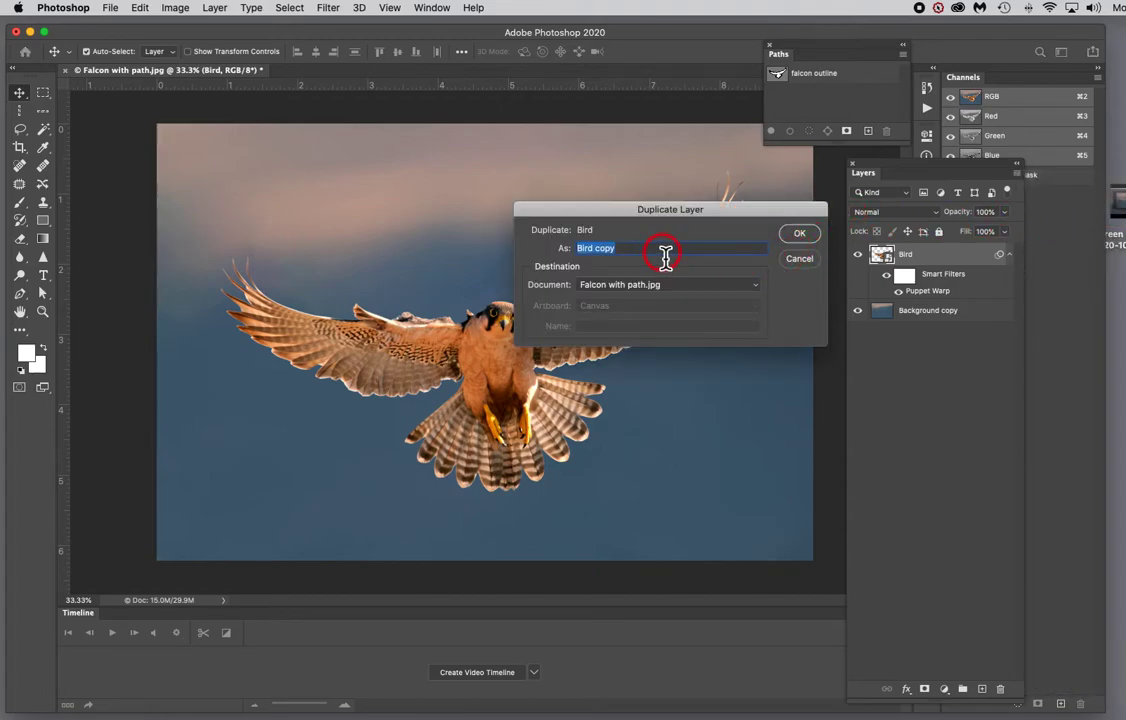
click(616, 252)
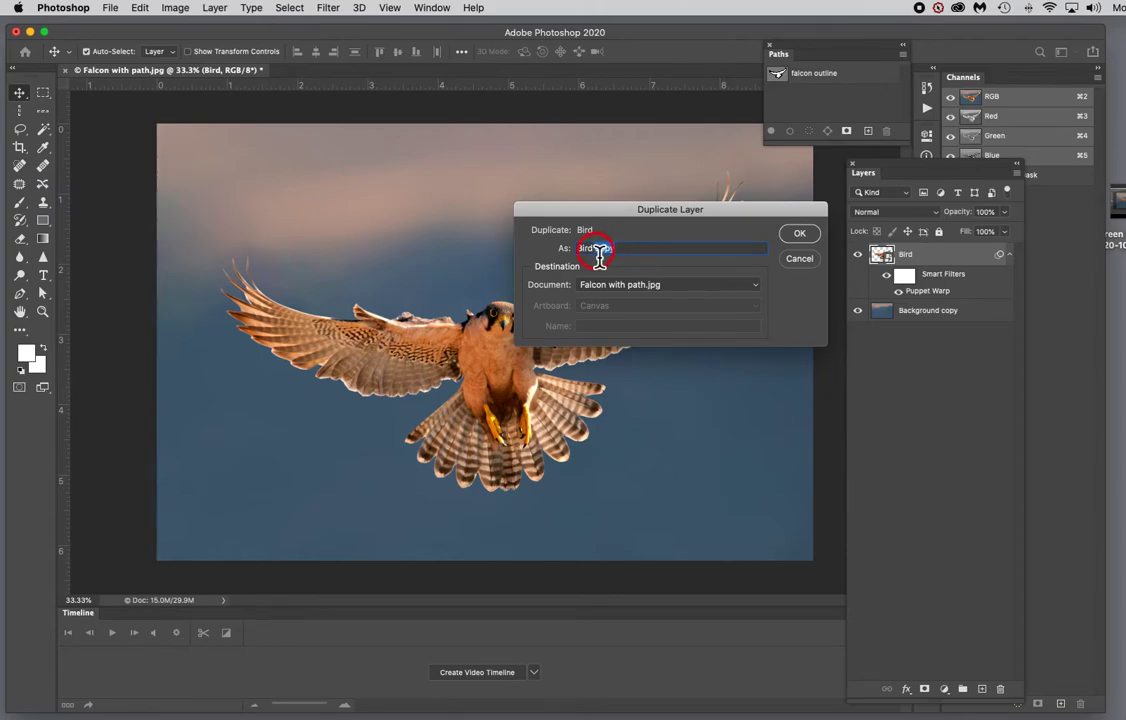
text(2)
click(800, 236)
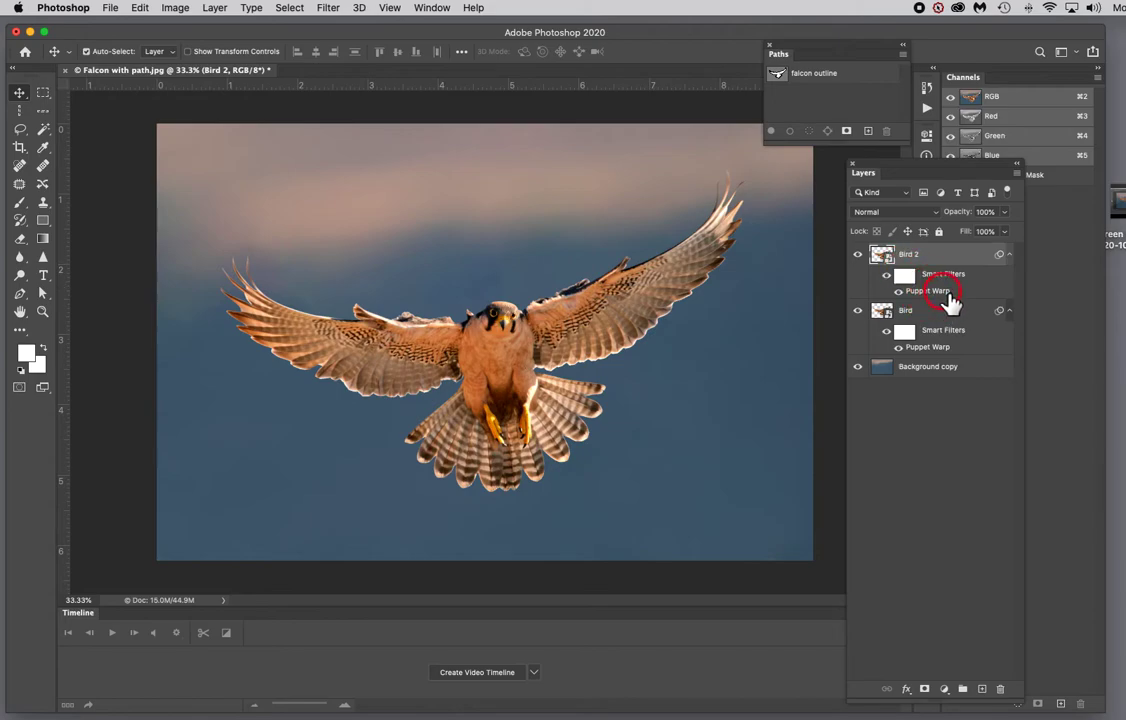
Step: Reopen Bird 2's Puppet Warp, drag the wingtip and wing pins downward on both wings, and commit the warp
double_click(945, 292)
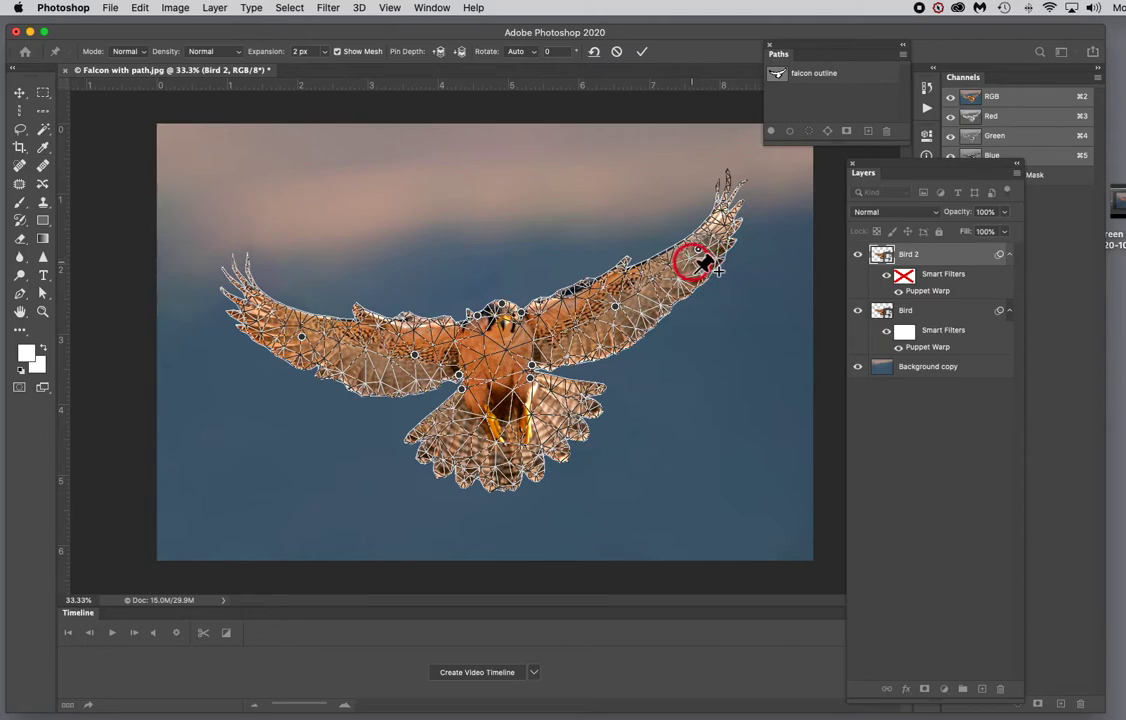
drag(699, 255, 710, 254)
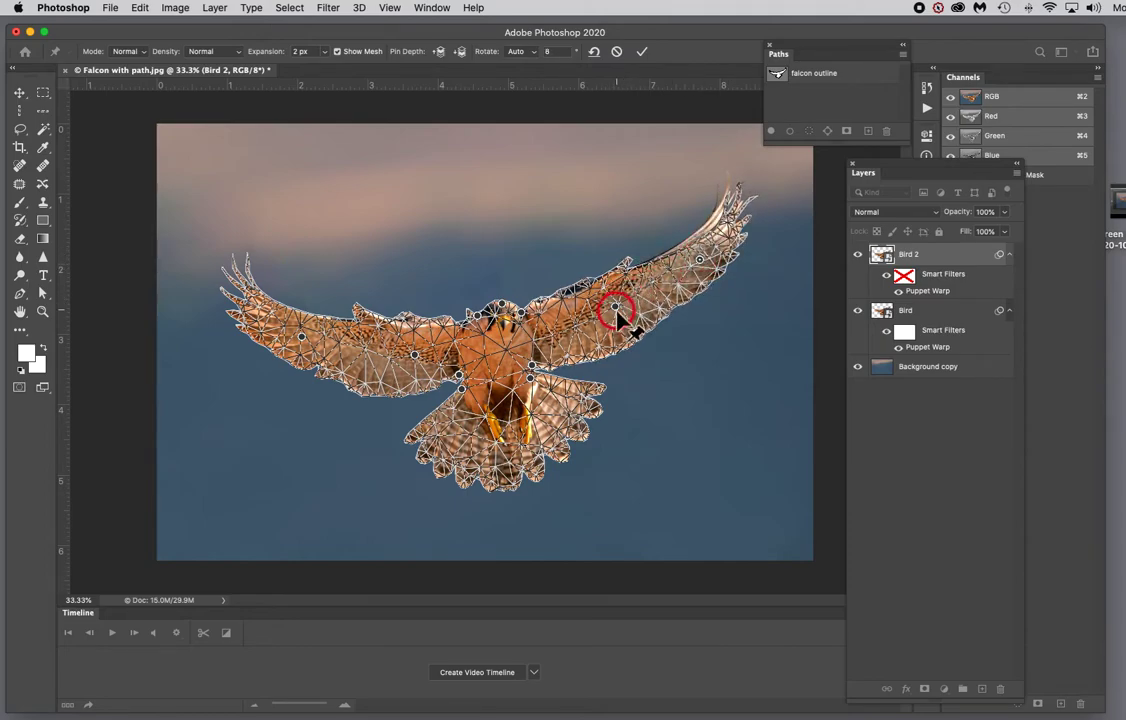
drag(617, 309, 618, 318)
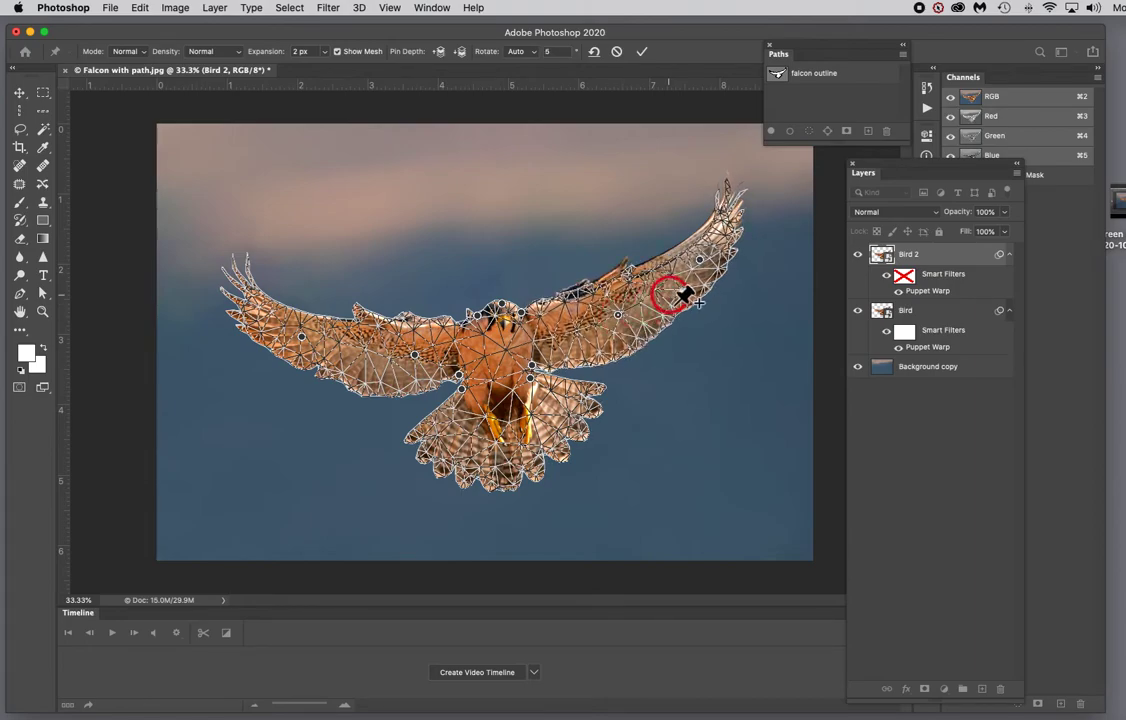
drag(704, 262, 709, 265)
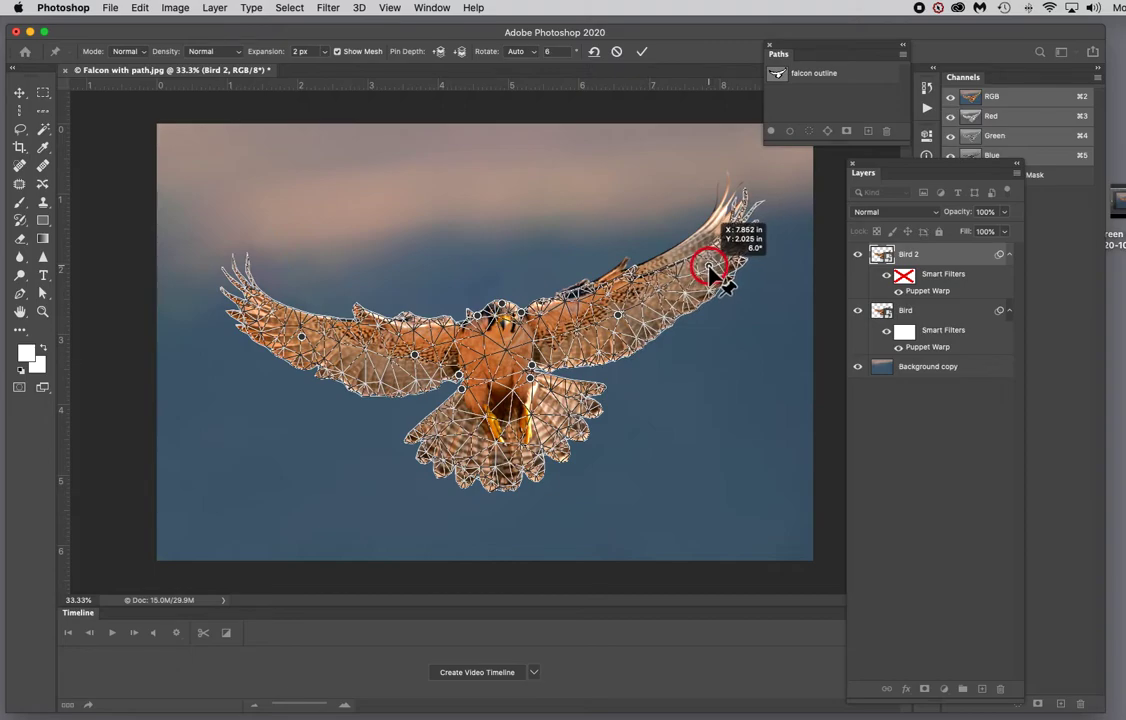
click(616, 318)
click(707, 270)
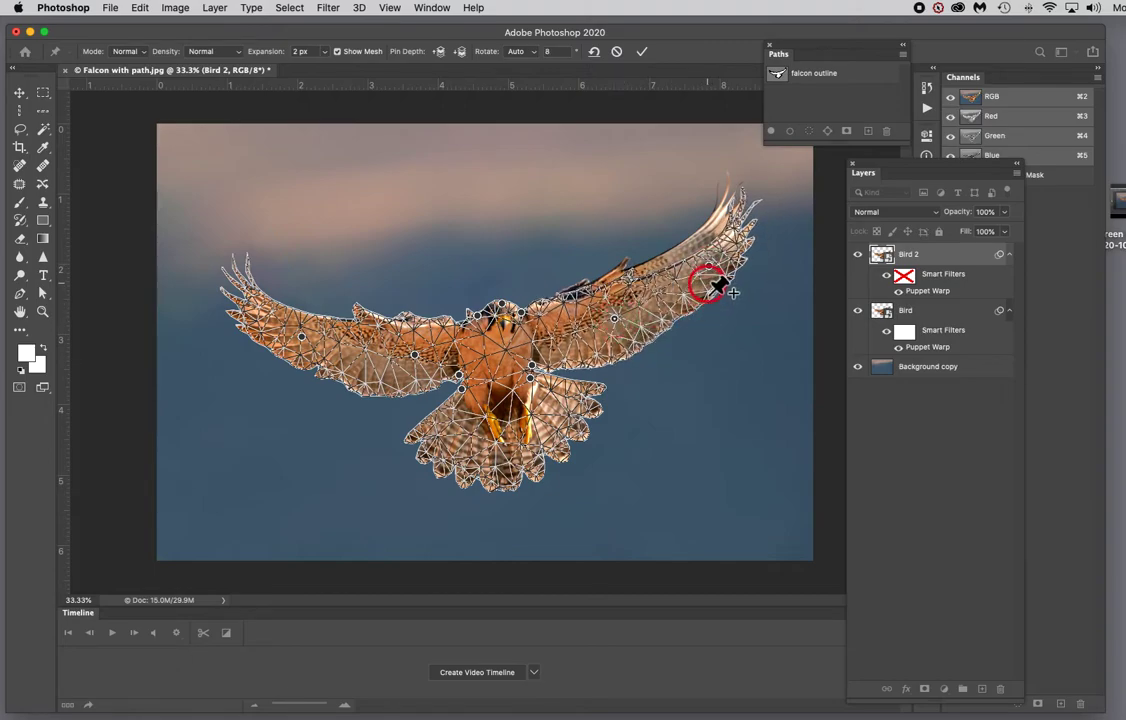
drag(720, 278, 709, 267)
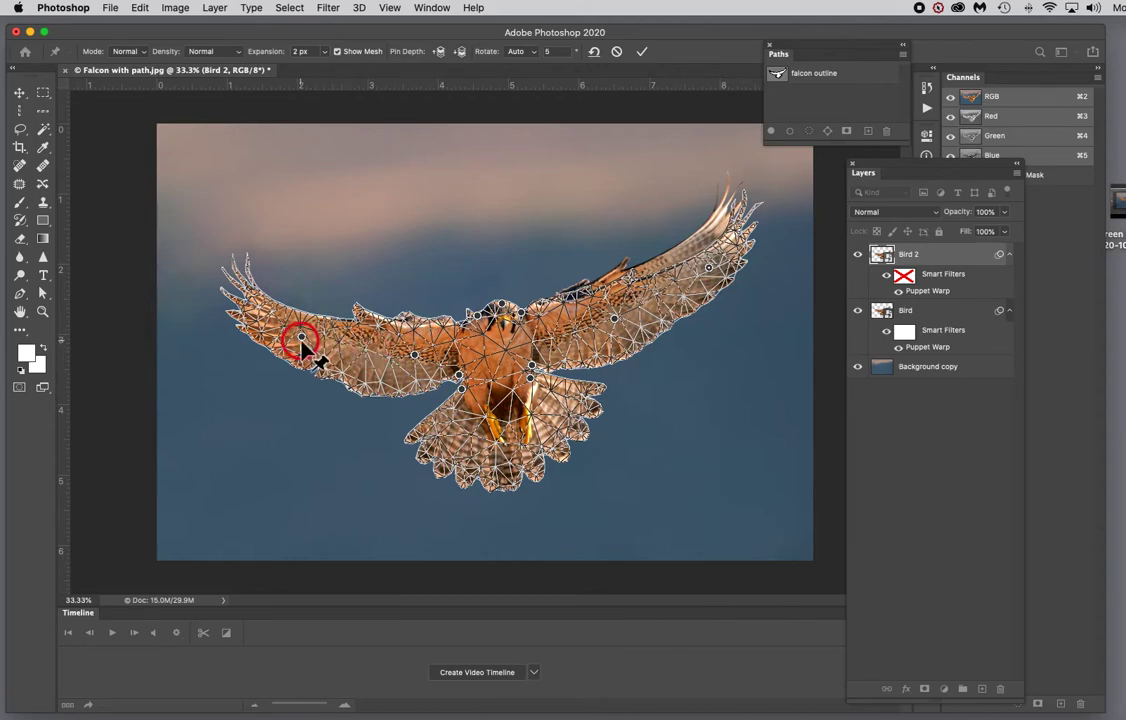
drag(302, 336, 299, 351)
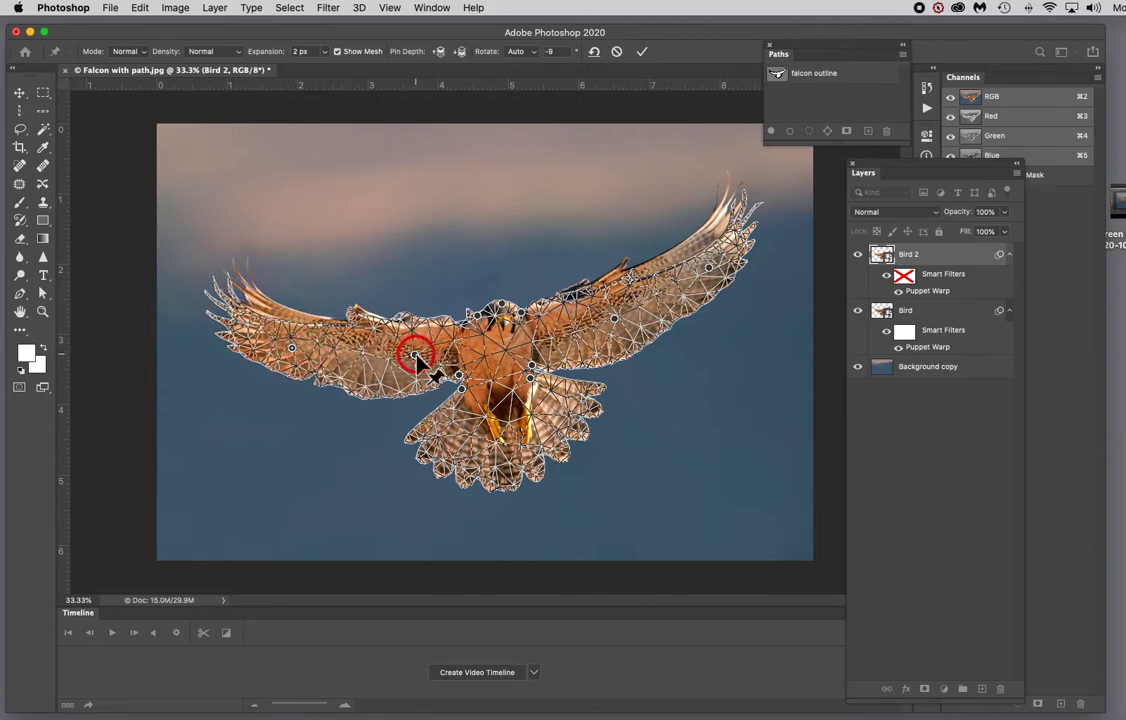
drag(414, 355, 411, 362)
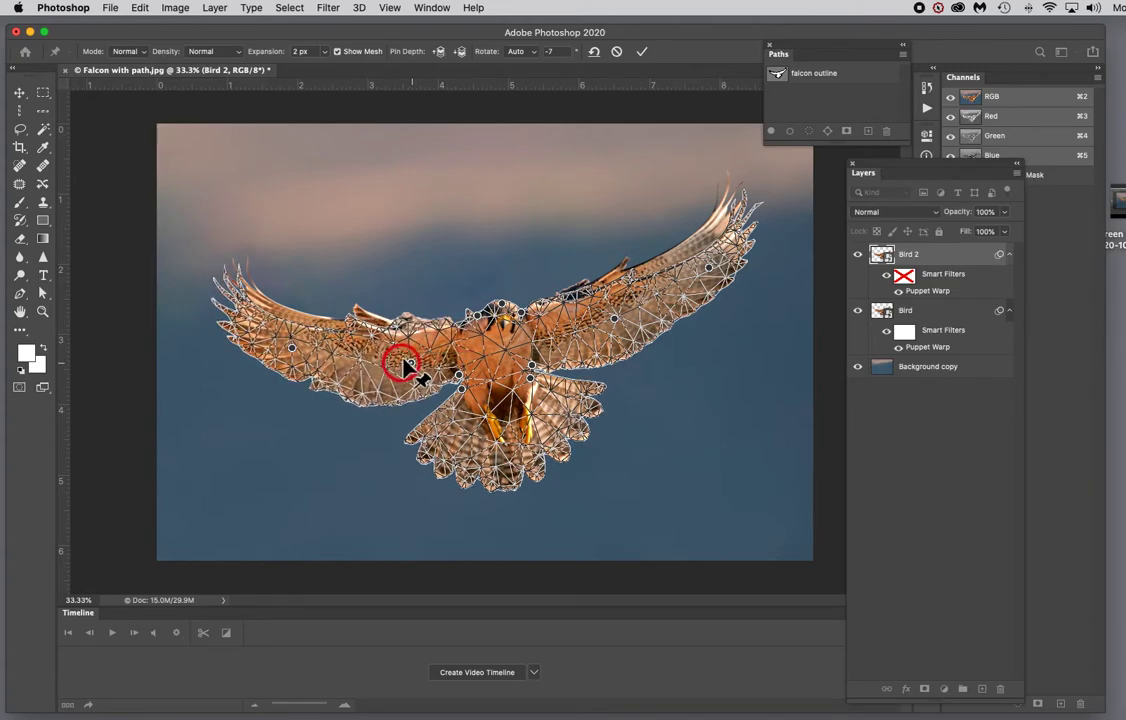
click(291, 349)
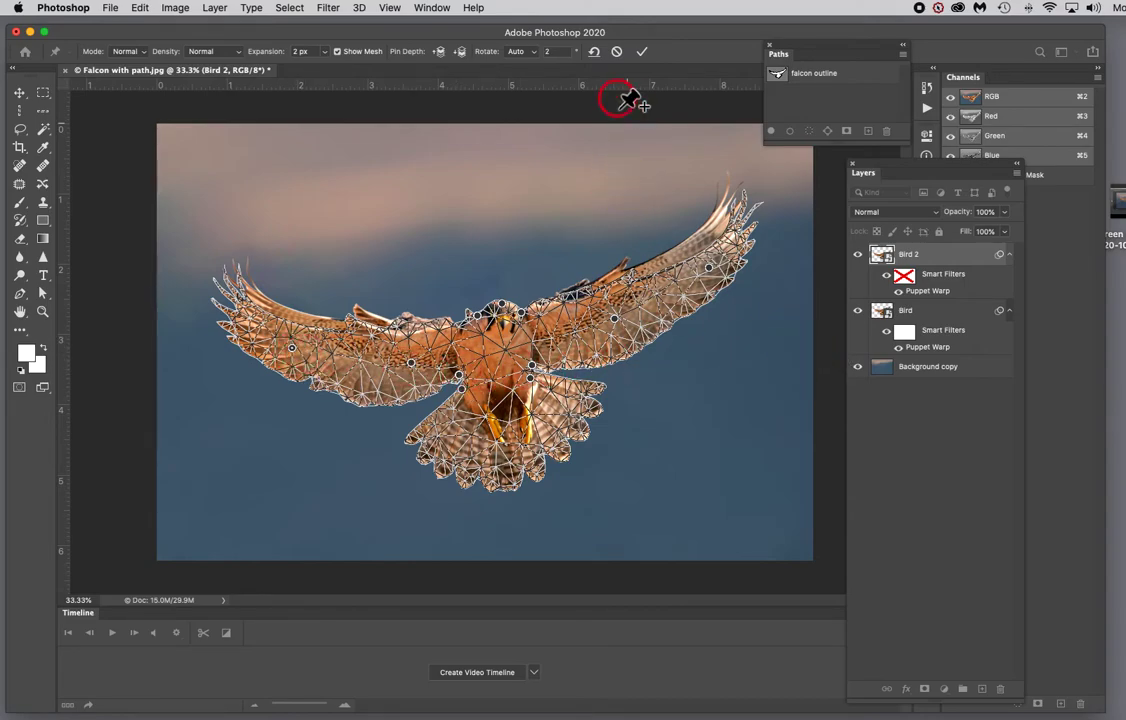
click(642, 53)
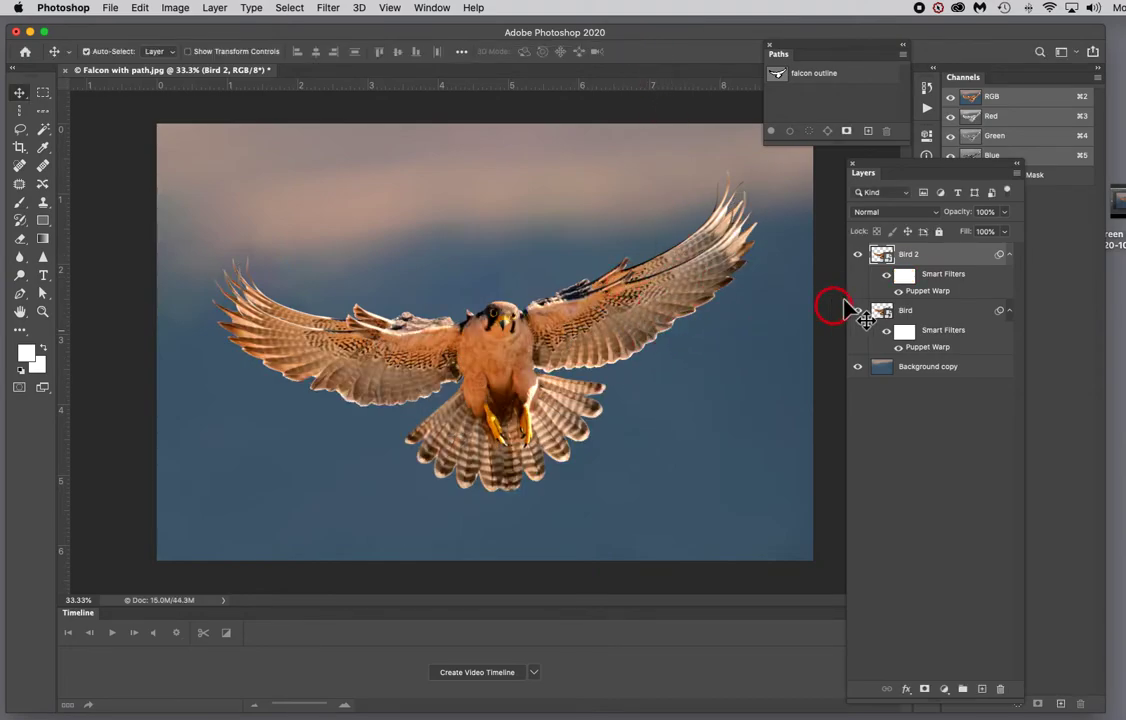
Step: Toggle Bird 2's visibility off and on to compare its wing pose with the Bird layer
click(864, 260)
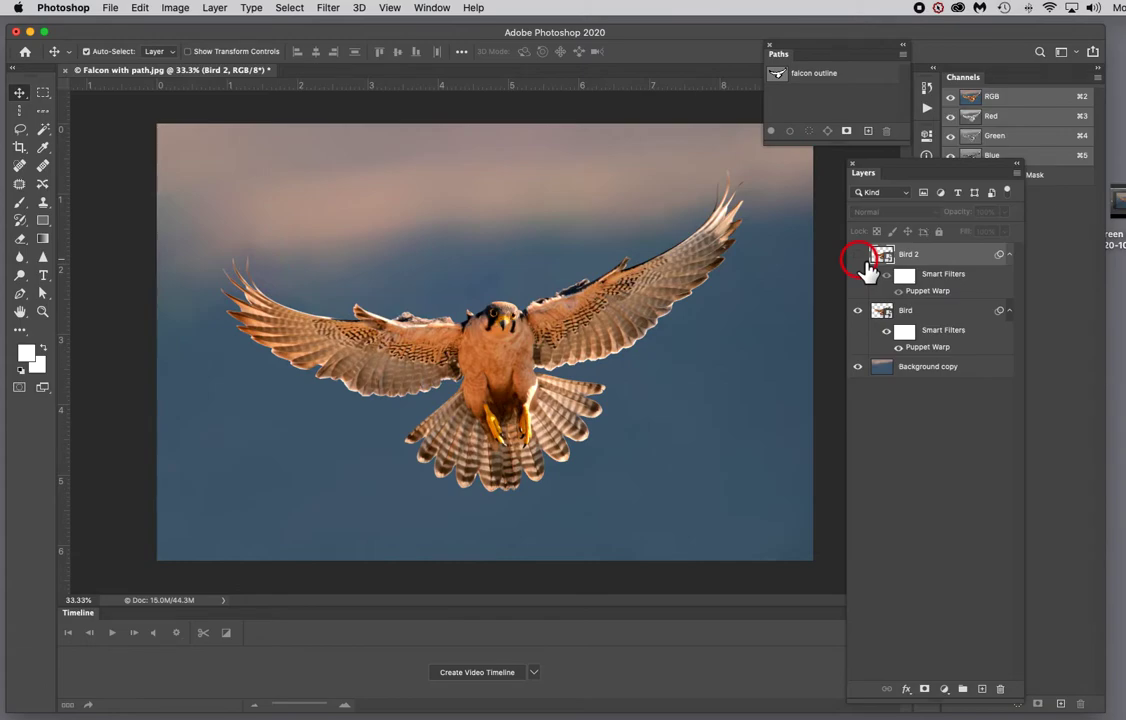
click(857, 256)
click(858, 256)
click(858, 257)
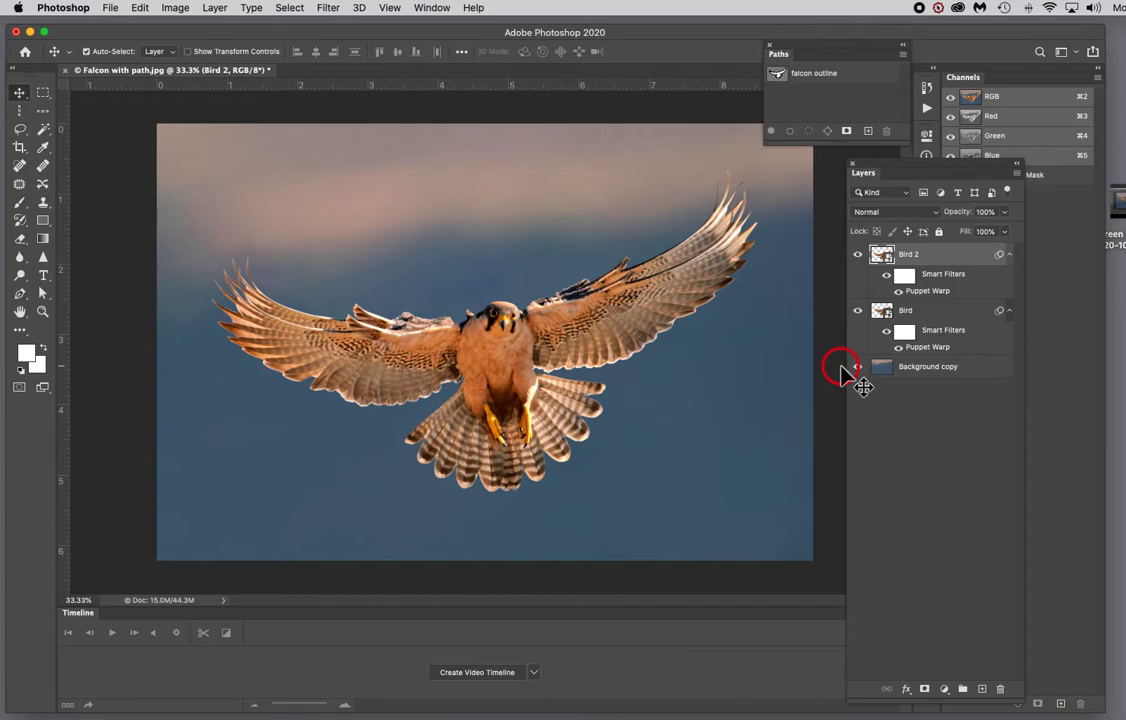
Step: Duplicate the Bird 2 layer, naming the copy Bird 3
right_click(954, 260)
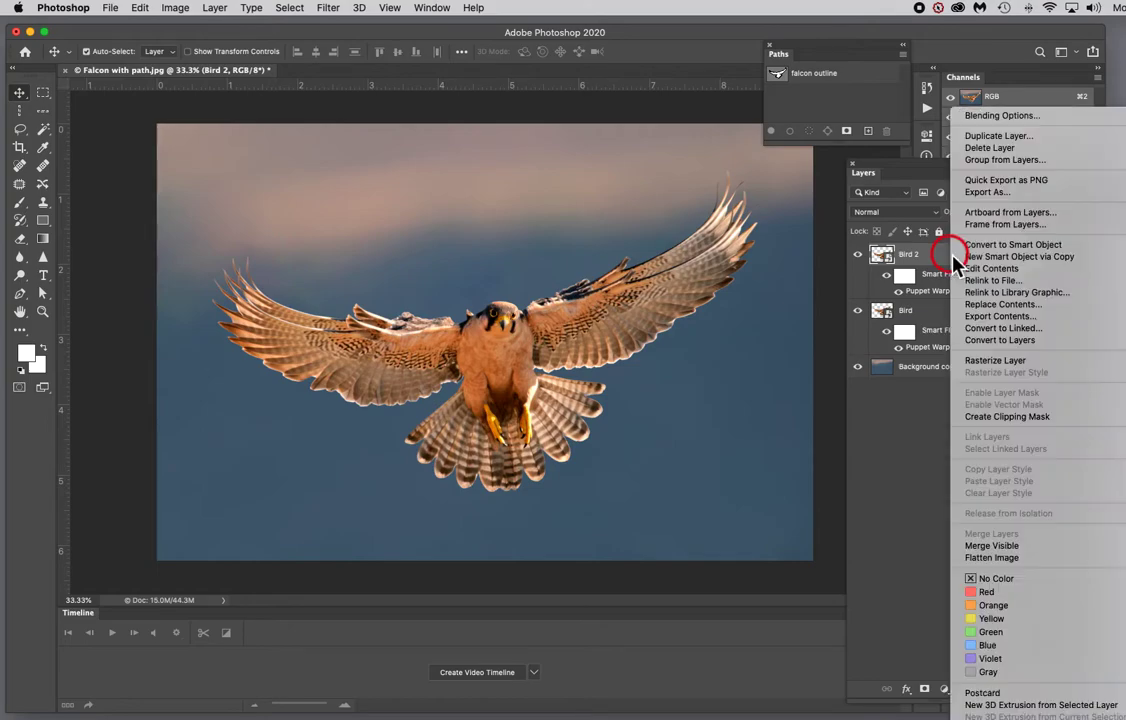
click(996, 140)
drag(638, 262, 601, 257)
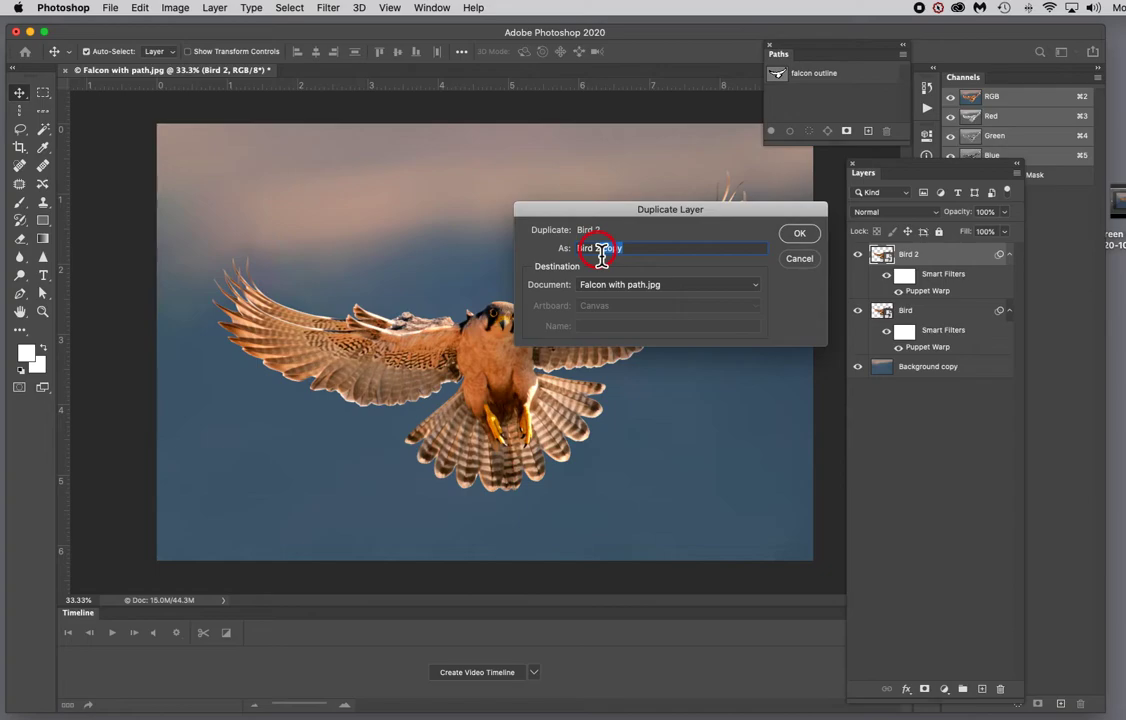
text(3)
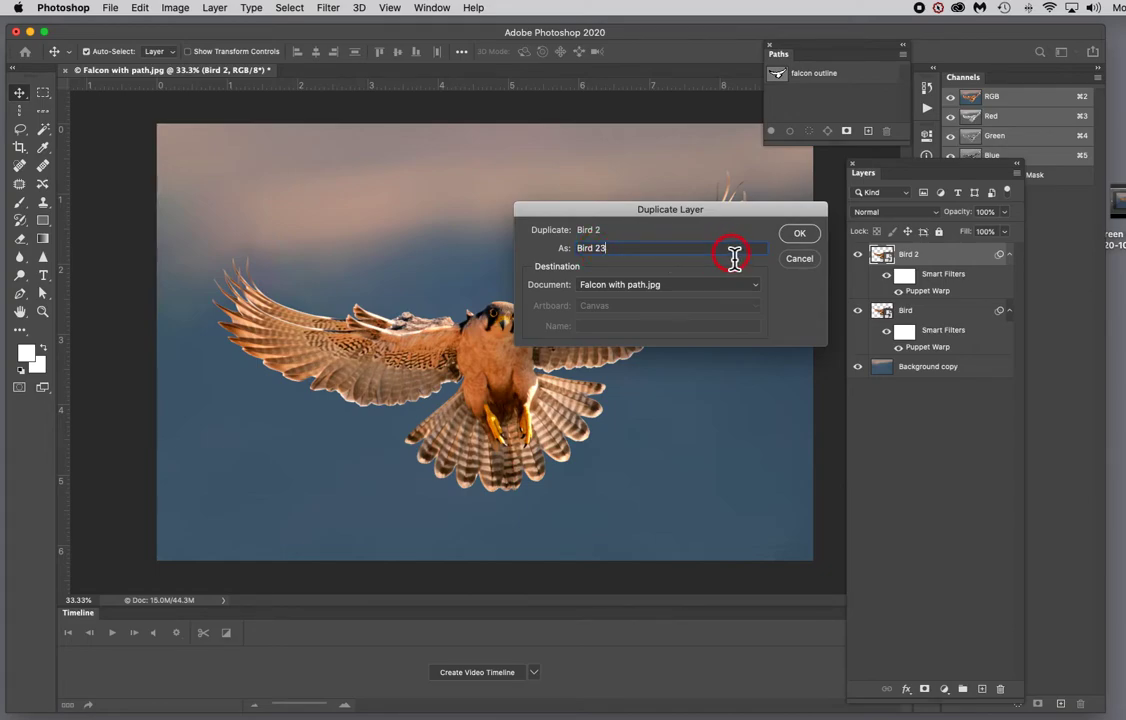
key(BackSpace)
key(BackSpace)
text(3)
click(797, 234)
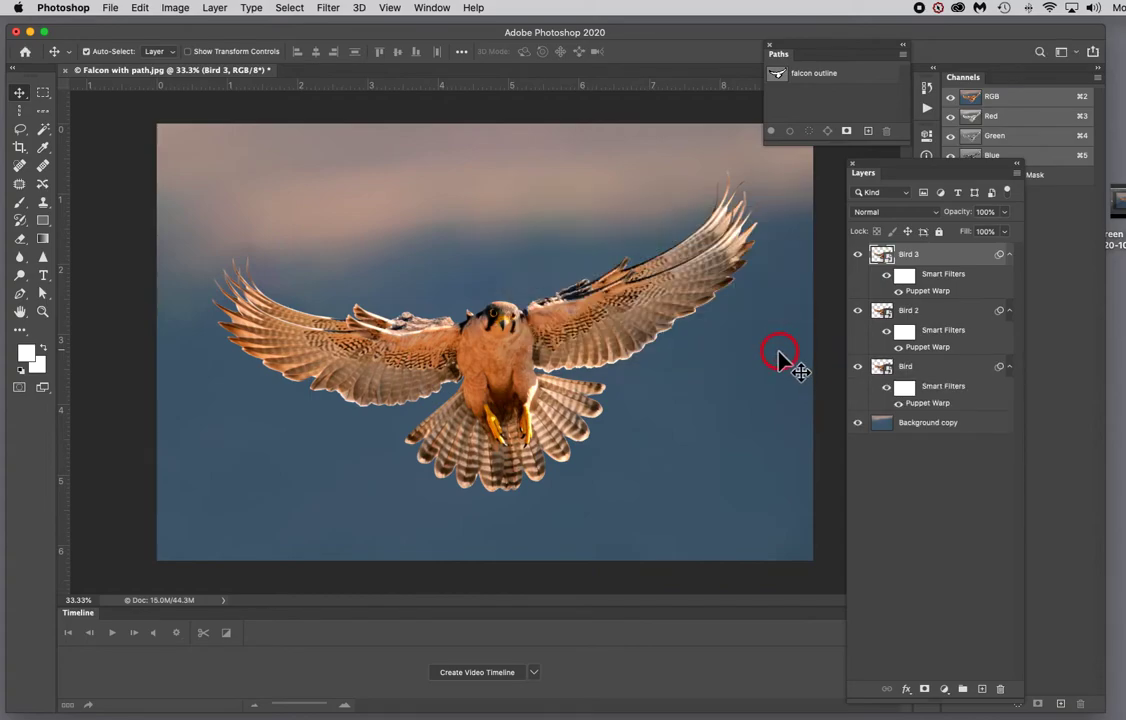
Step: Reopen Bird 3's Puppet Warp and pull the right wing's tip and mid-wing pins further down
double_click(970, 291)
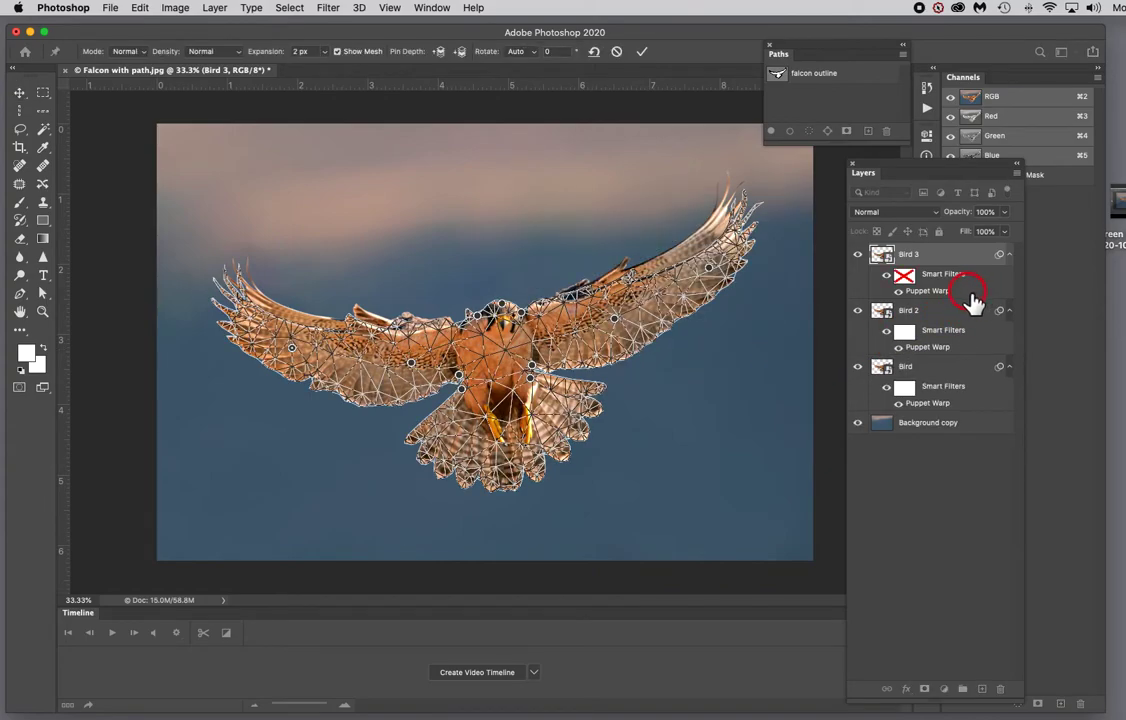
click(707, 268)
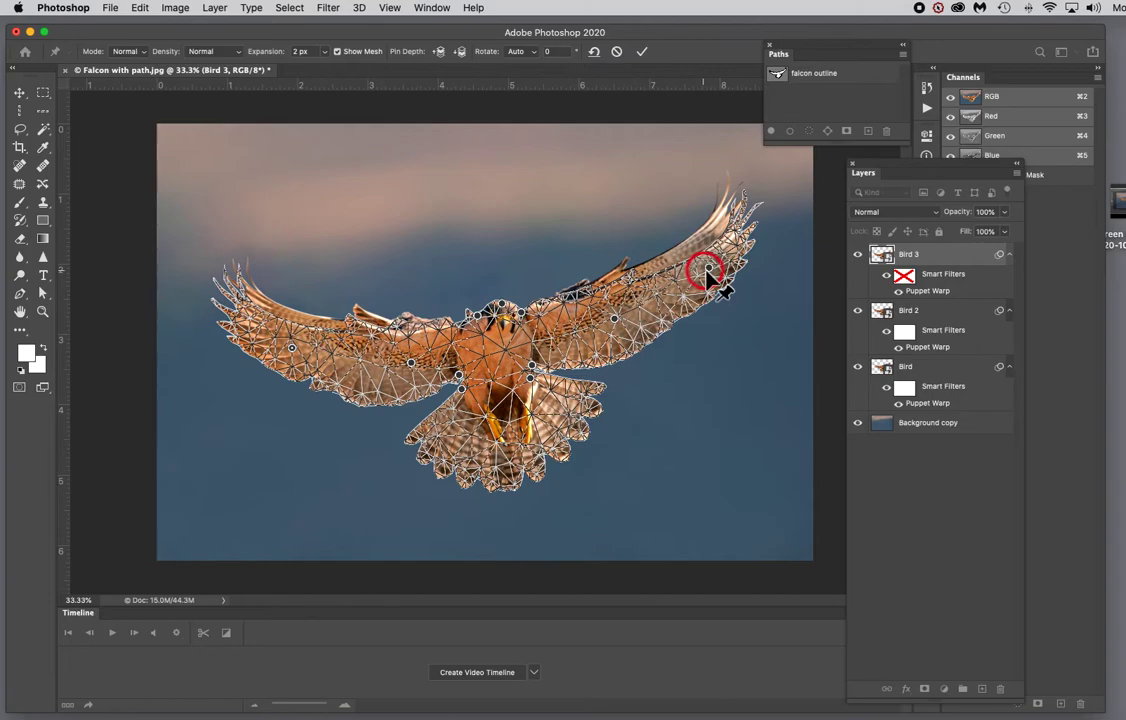
mouse_move(711, 271)
mouse_down()
mouse_move(709, 282)
mouse_move(716, 276)
mouse_up()
click(617, 316)
drag(617, 316, 619, 325)
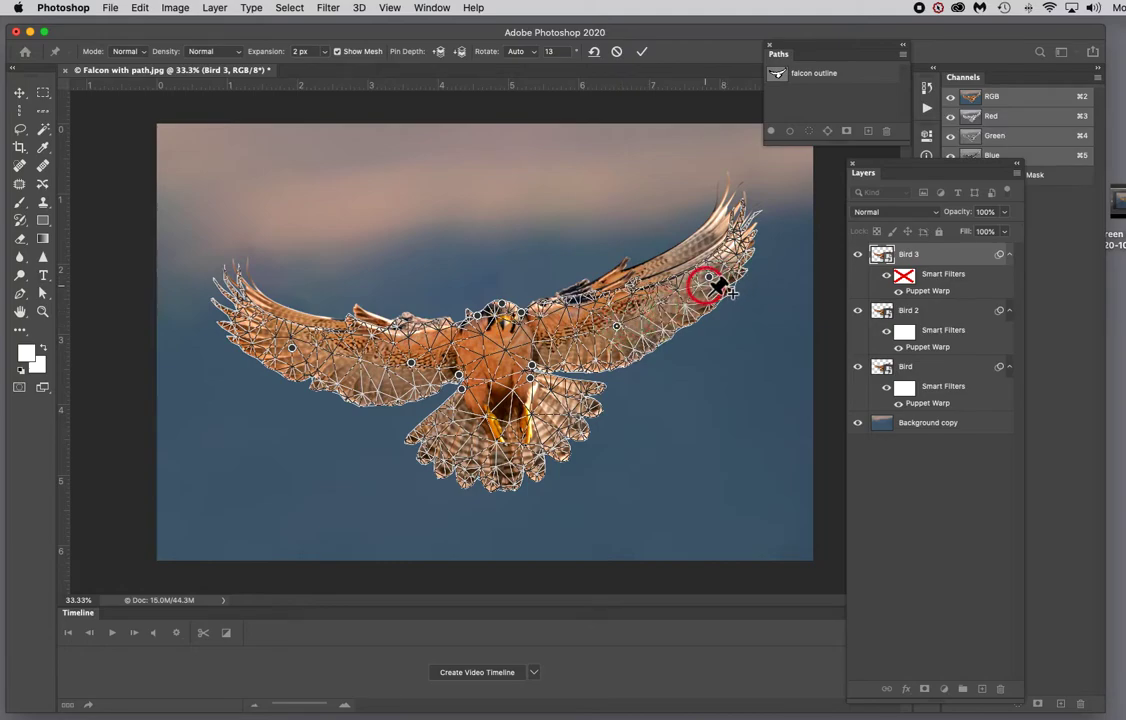
drag(720, 288, 728, 305)
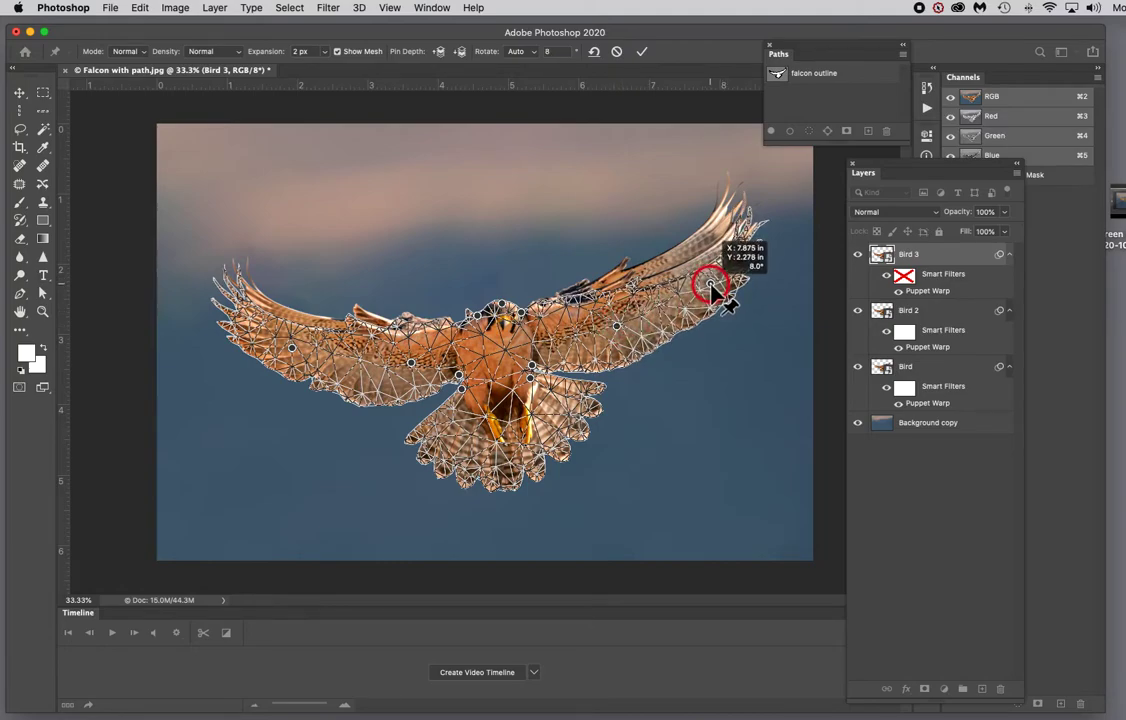
click(616, 326)
drag(616, 330, 616, 338)
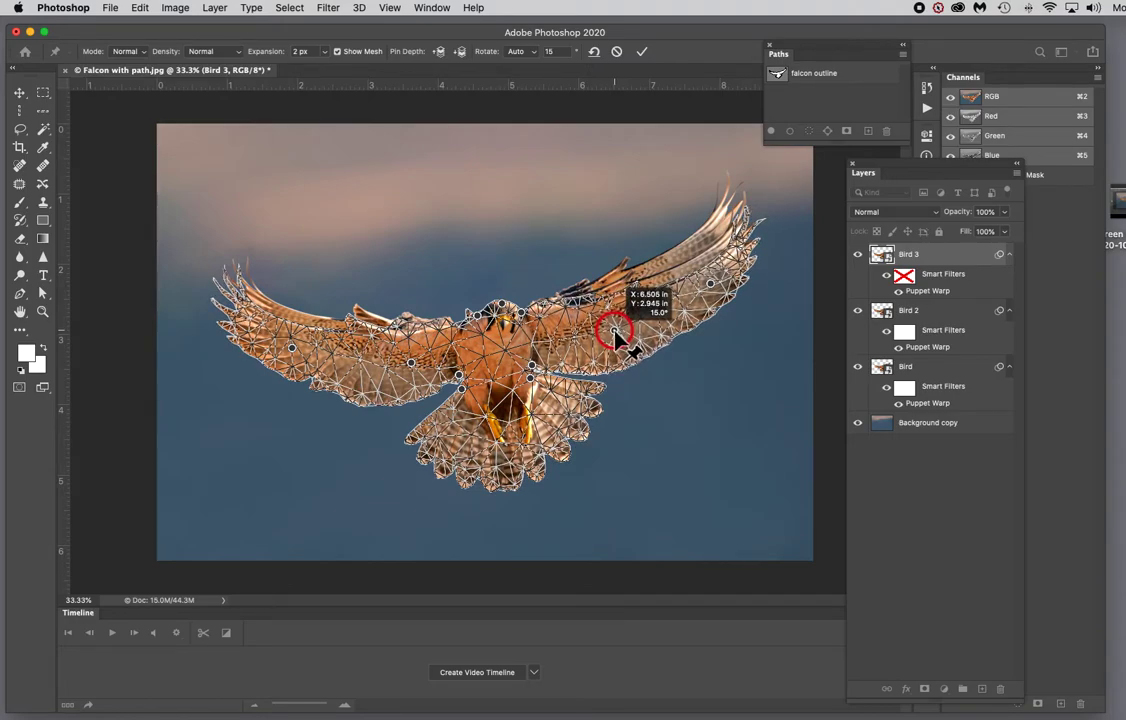
click(580, 335)
drag(588, 338, 601, 335)
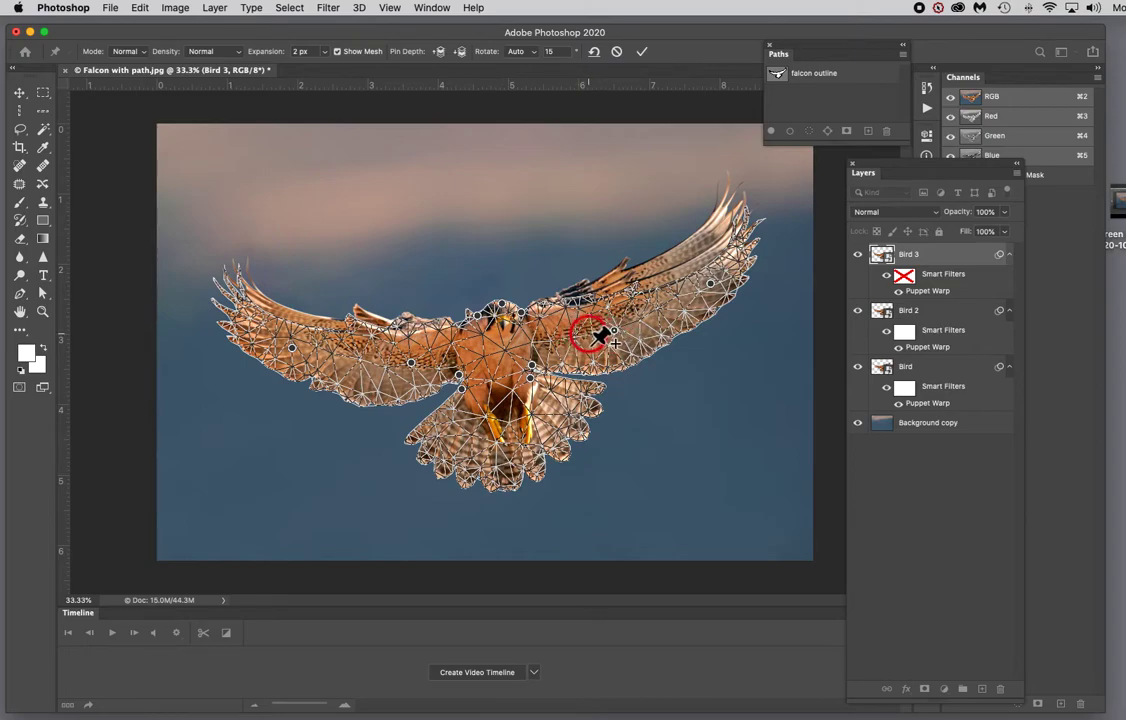
click(713, 316)
drag(720, 320, 711, 289)
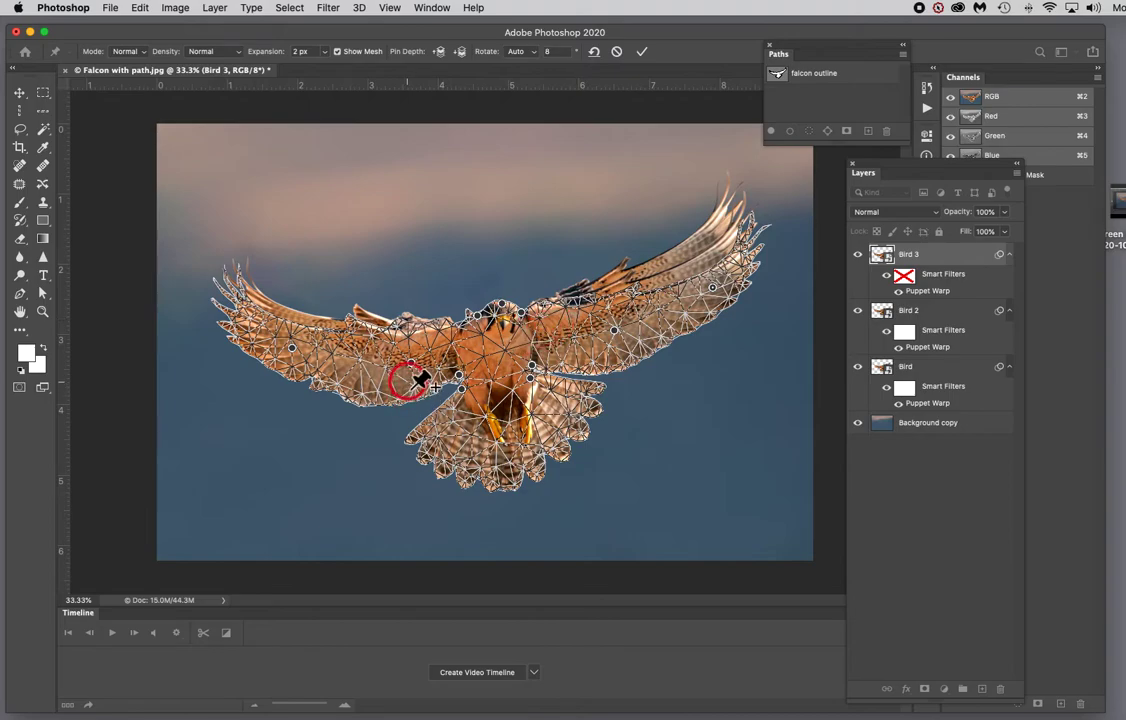
Step: Lower the left wing's tip and mid-wing pins on Bird 3 and commit the warp
drag(408, 370, 410, 371)
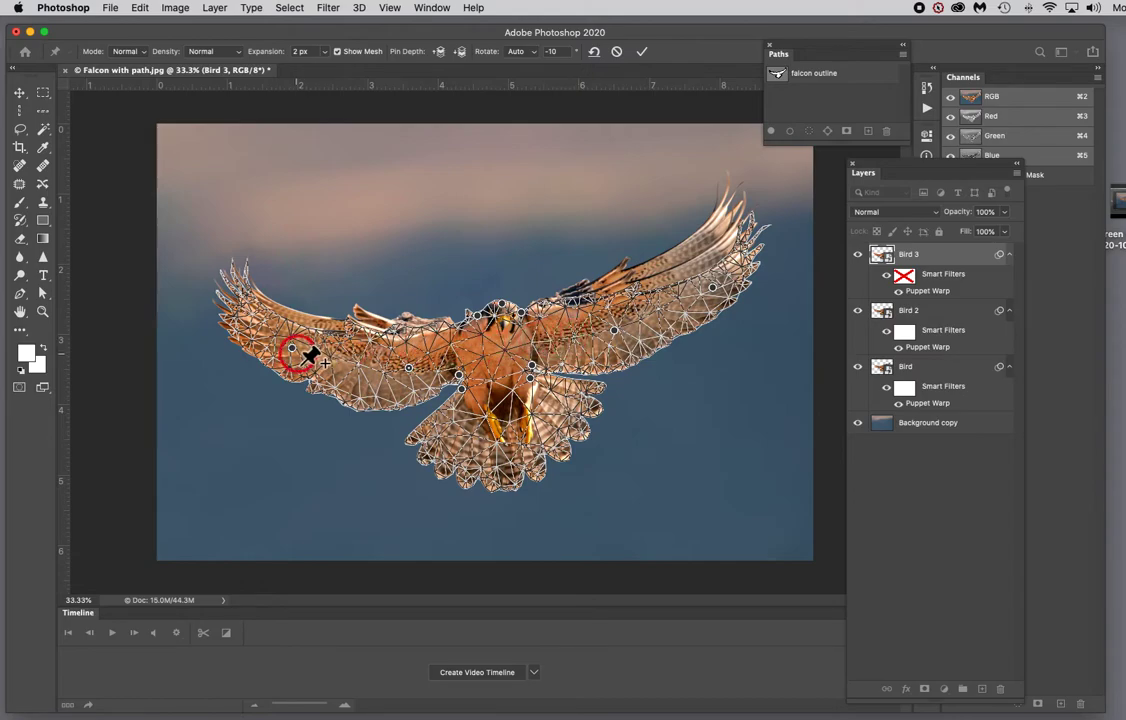
drag(292, 350, 282, 367)
click(409, 371)
drag(409, 371, 424, 377)
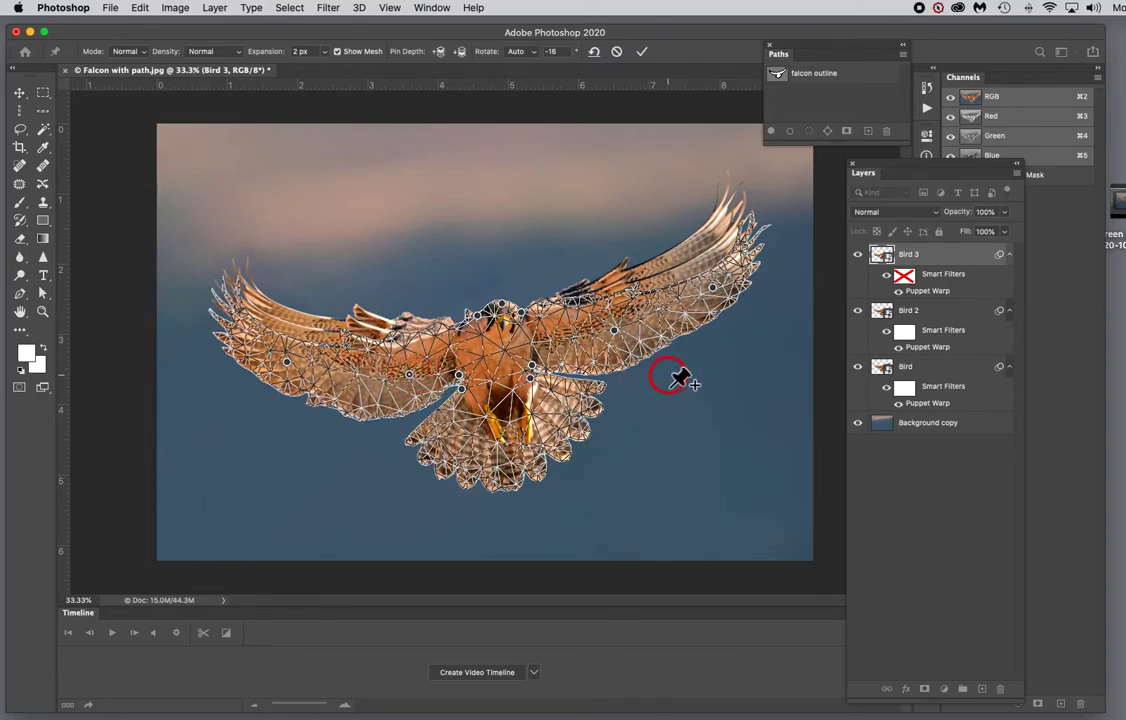
key(Return)
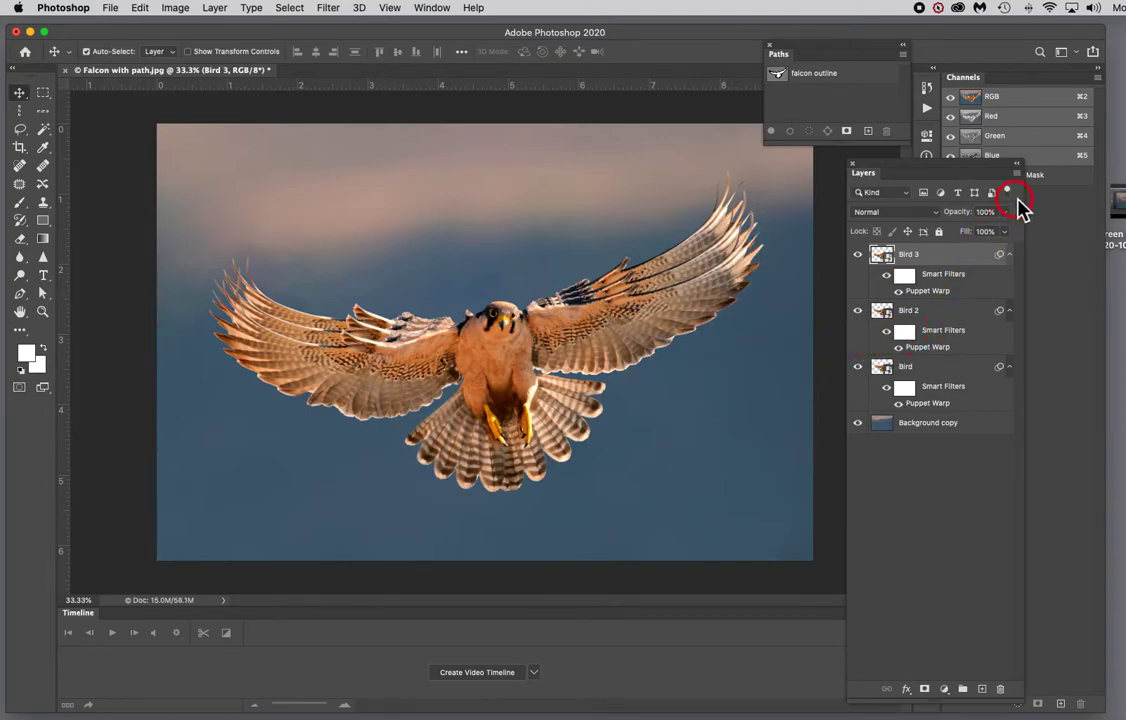
Step: Duplicate the Bird 3 layer, naming the copy Bird 4
click(1019, 178)
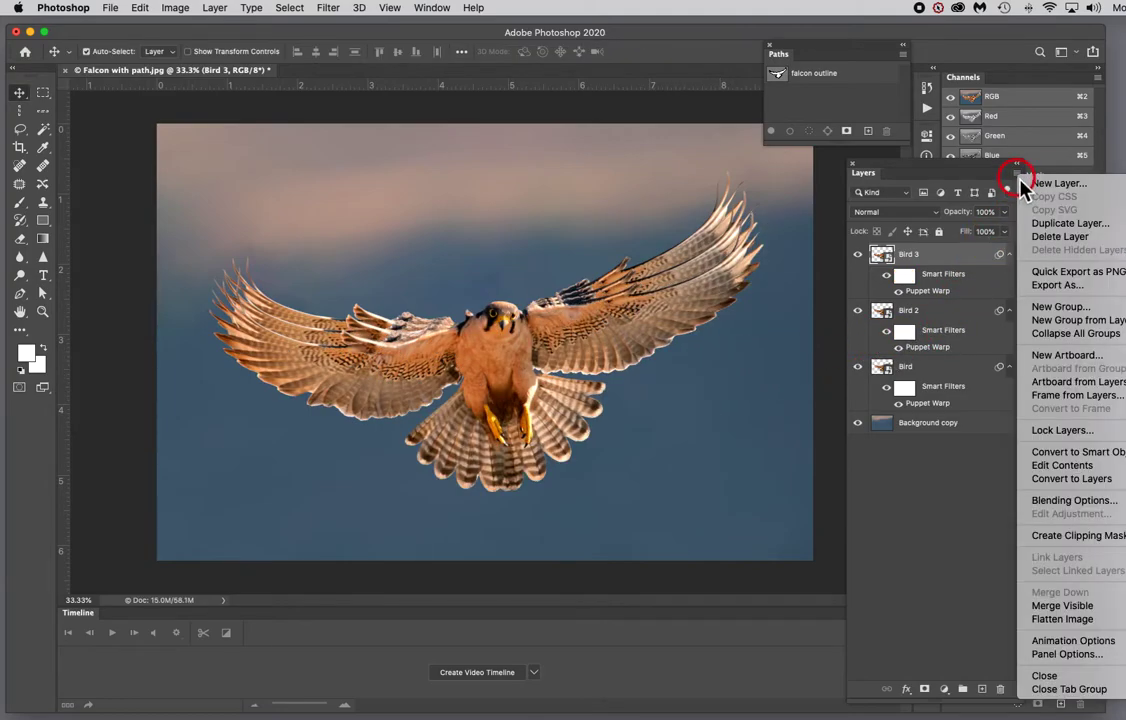
click(1066, 224)
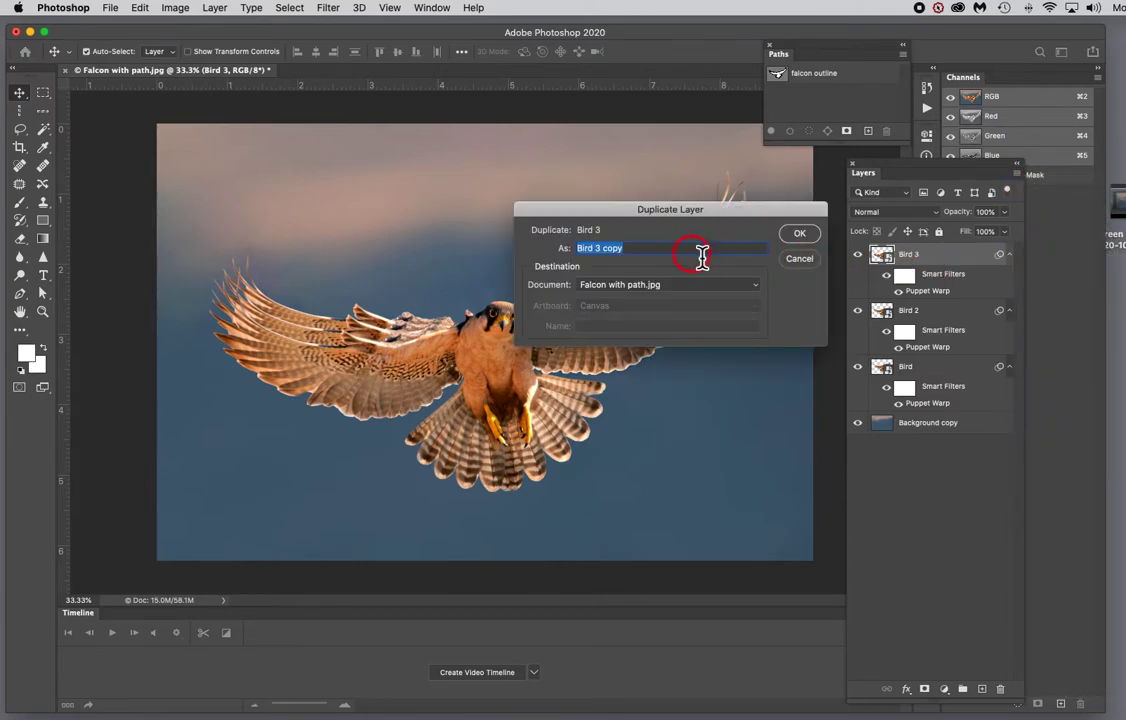
drag(657, 253, 598, 252)
text(4)
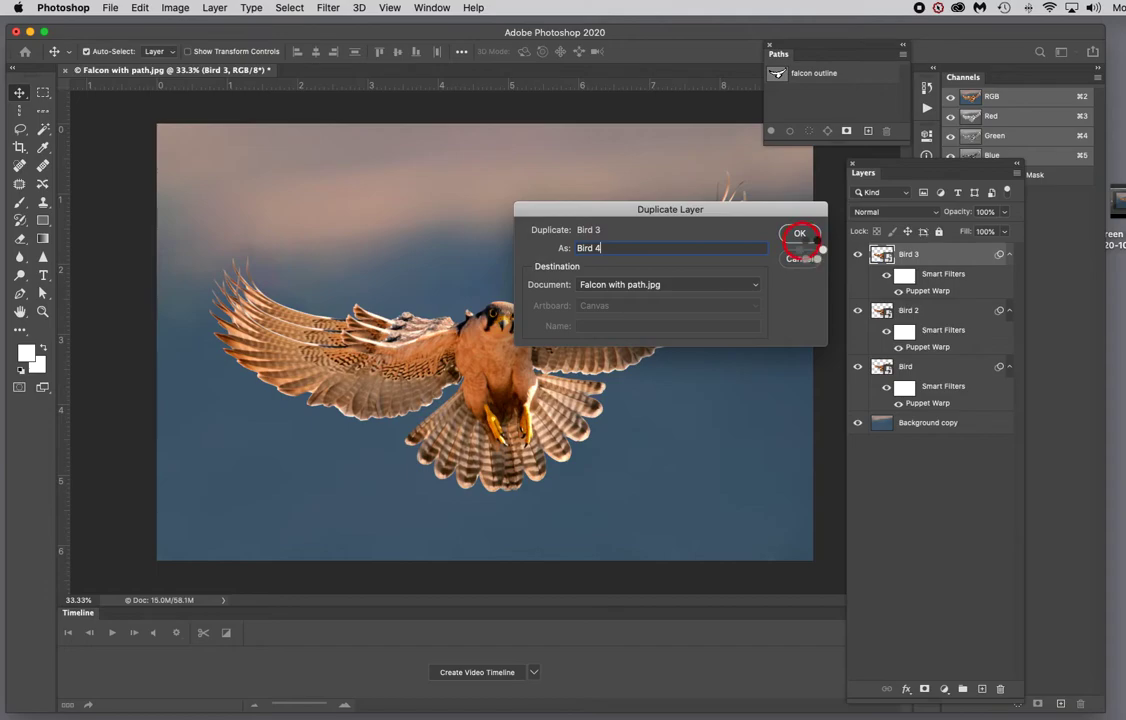
click(802, 238)
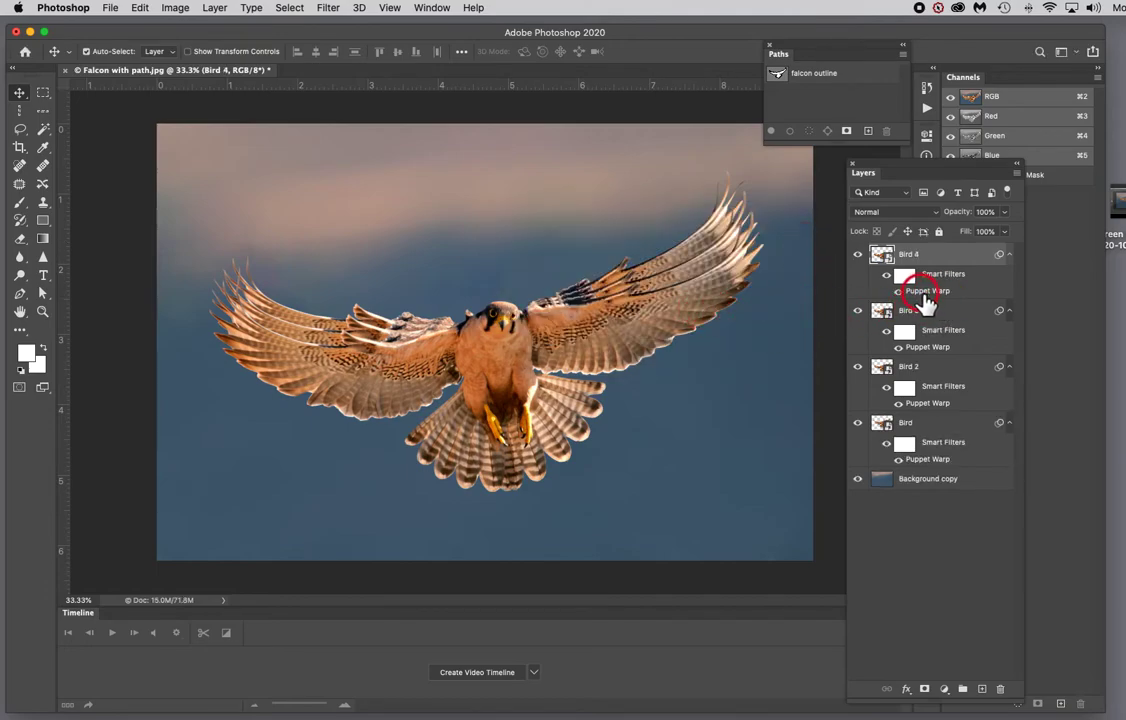
Step: Reopen Bird 4's Puppet Warp and pull the right wing's tip and mid-wing pins down and inward
double_click(940, 291)
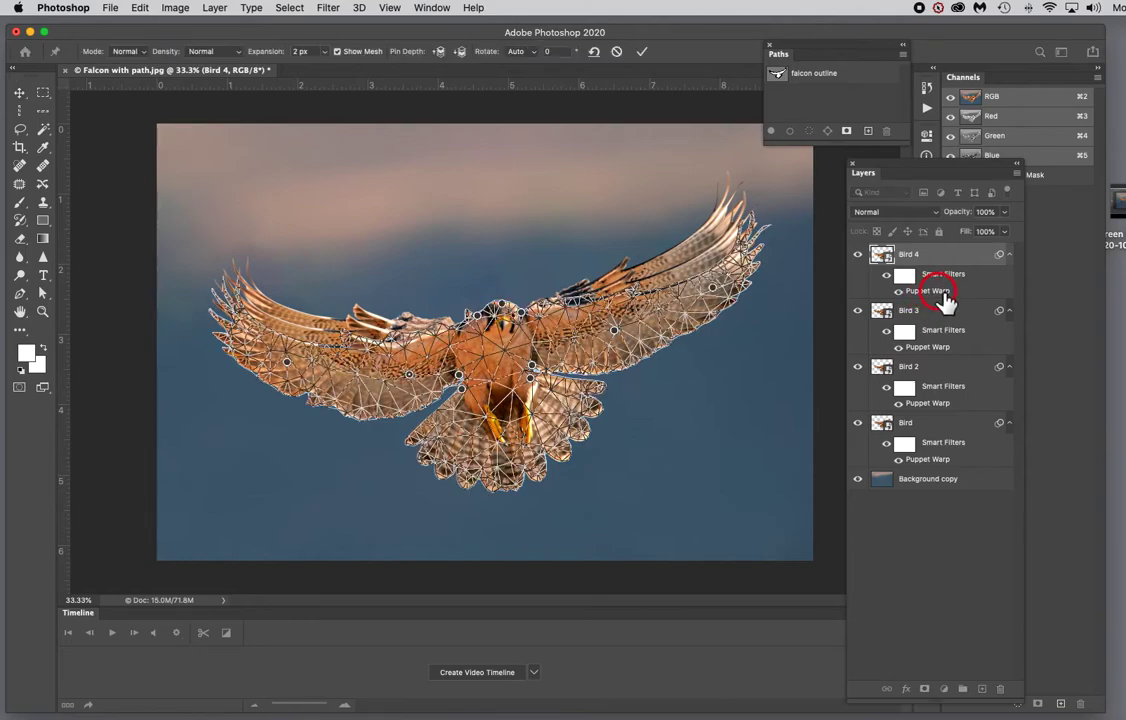
drag(712, 290, 713, 302)
drag(628, 320, 616, 348)
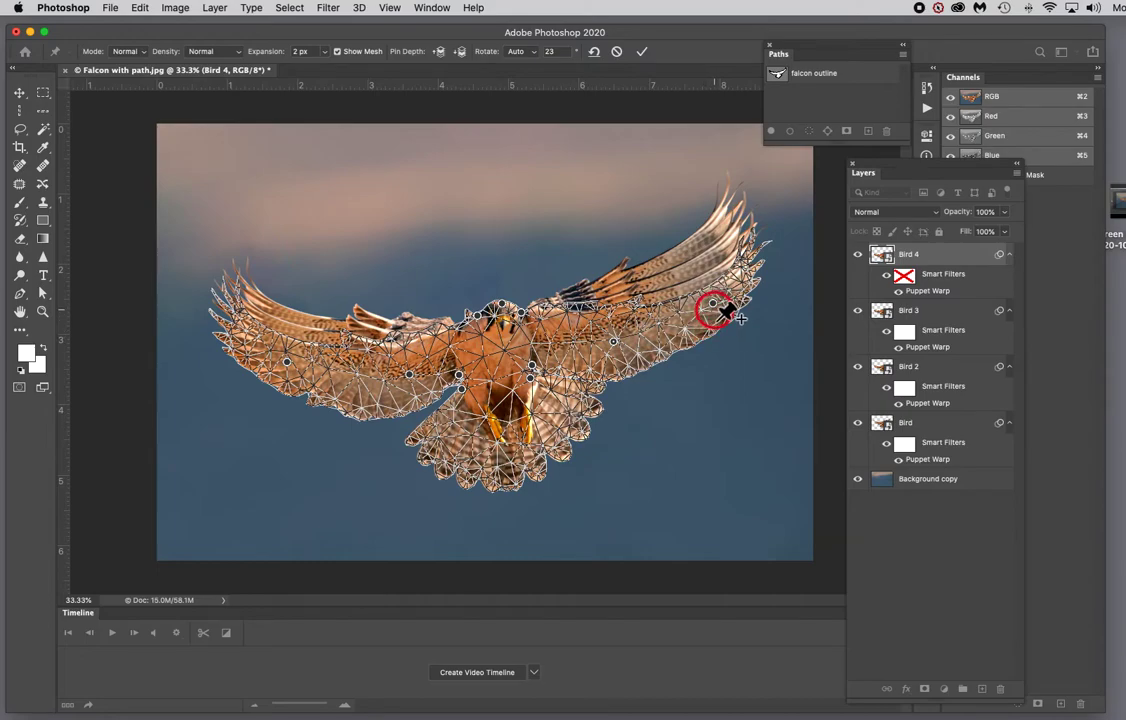
drag(714, 312, 683, 315)
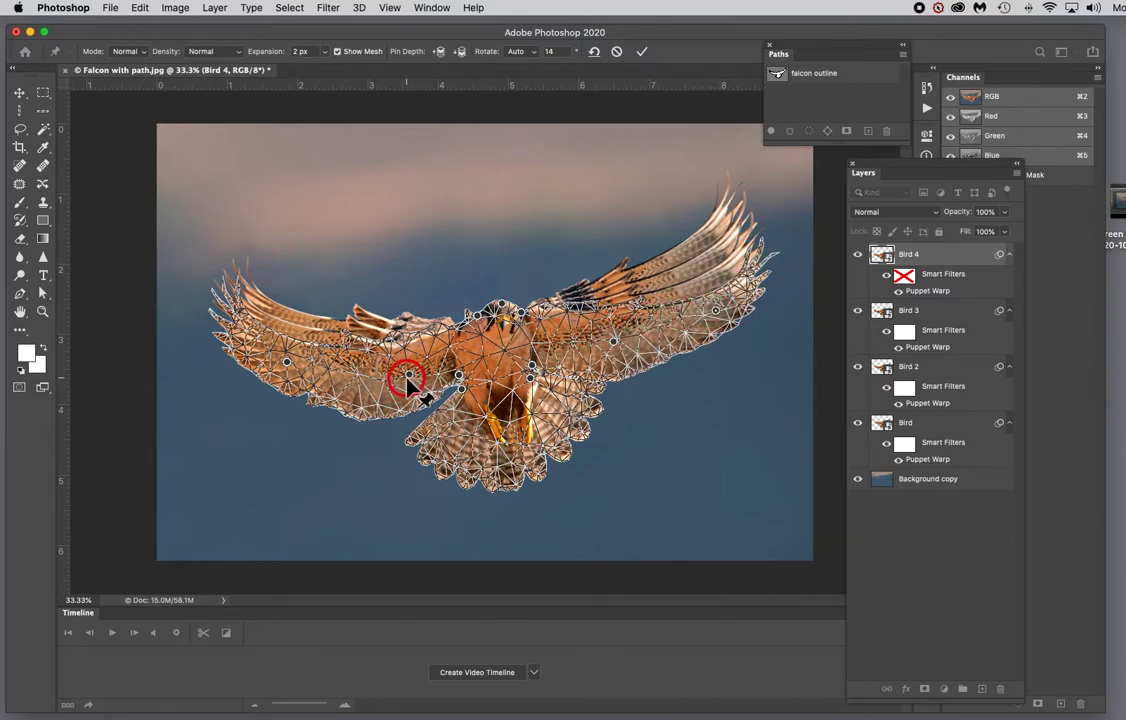
Step: Reposition the left wing's pins on Bird 4 to lower and fold the wing, then commit the warp
drag(408, 378, 409, 389)
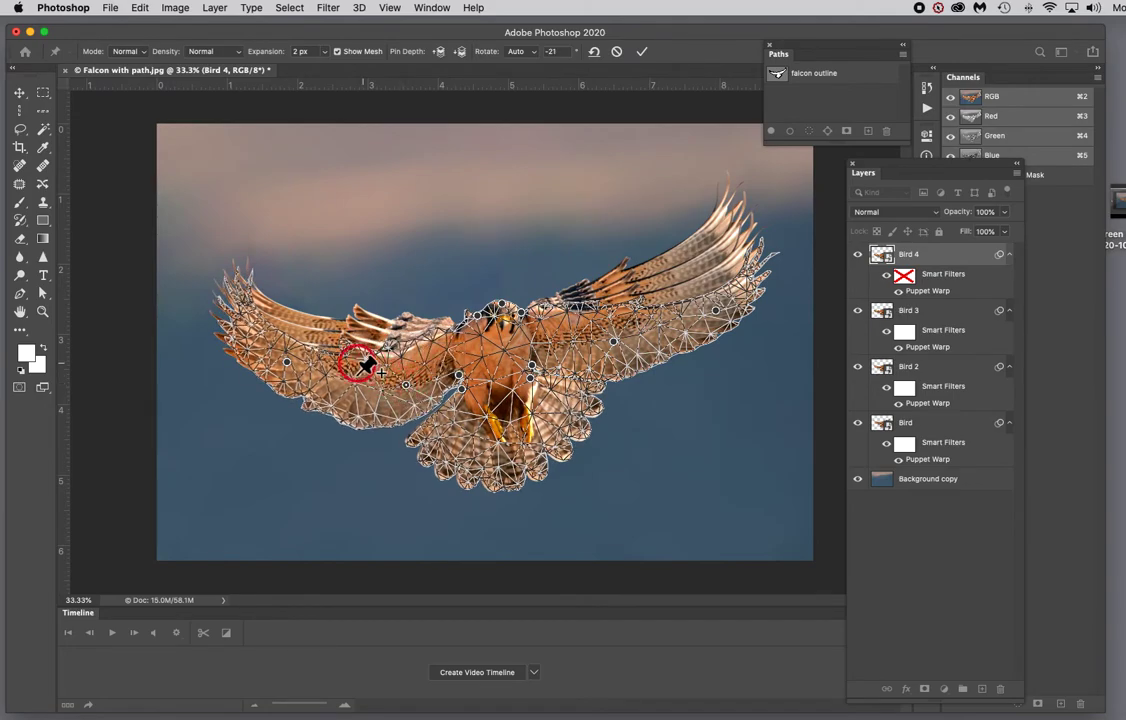
drag(290, 372, 342, 357)
drag(402, 382, 408, 393)
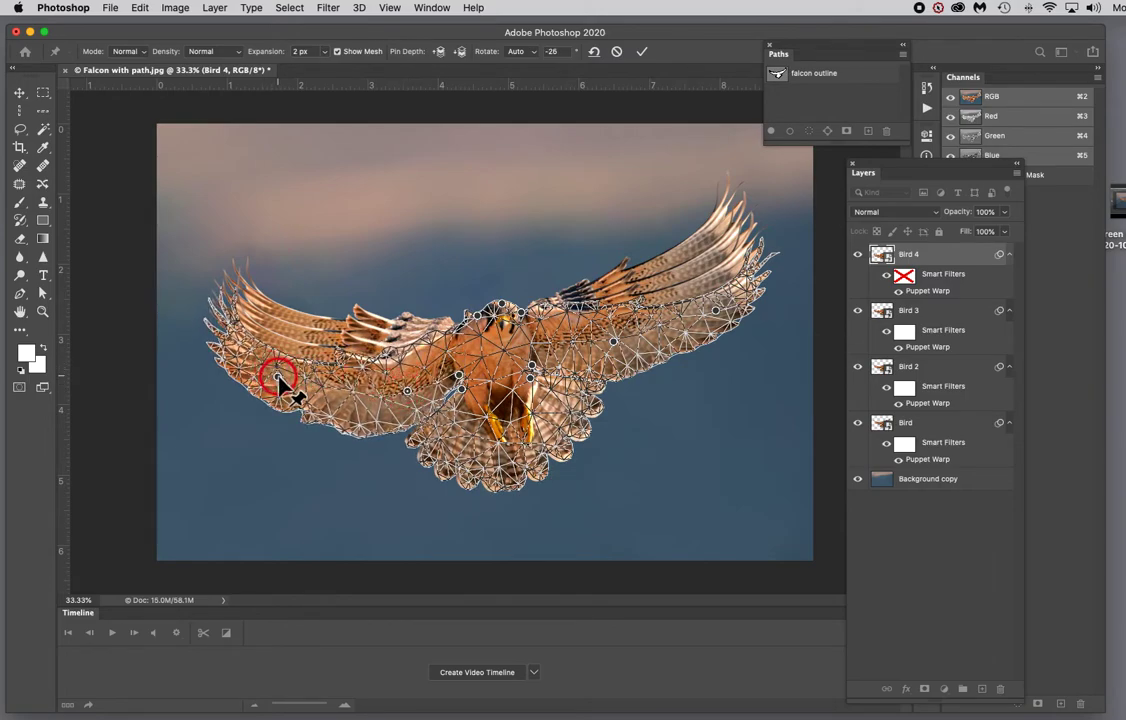
drag(276, 381, 270, 381)
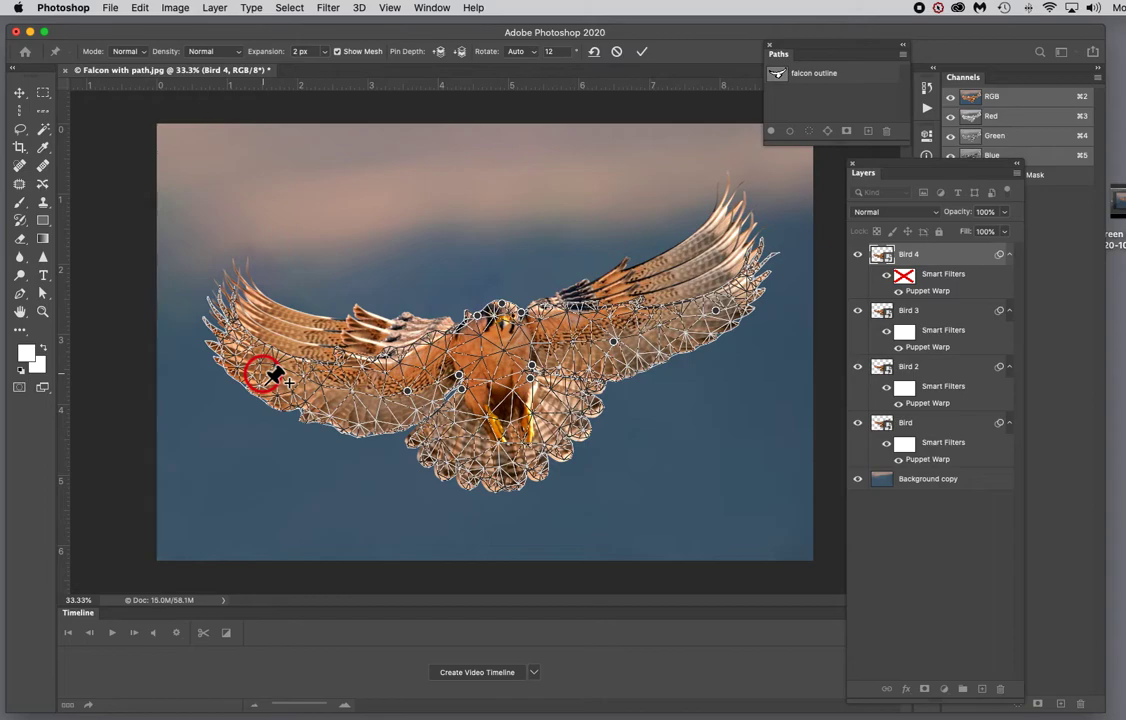
click(274, 375)
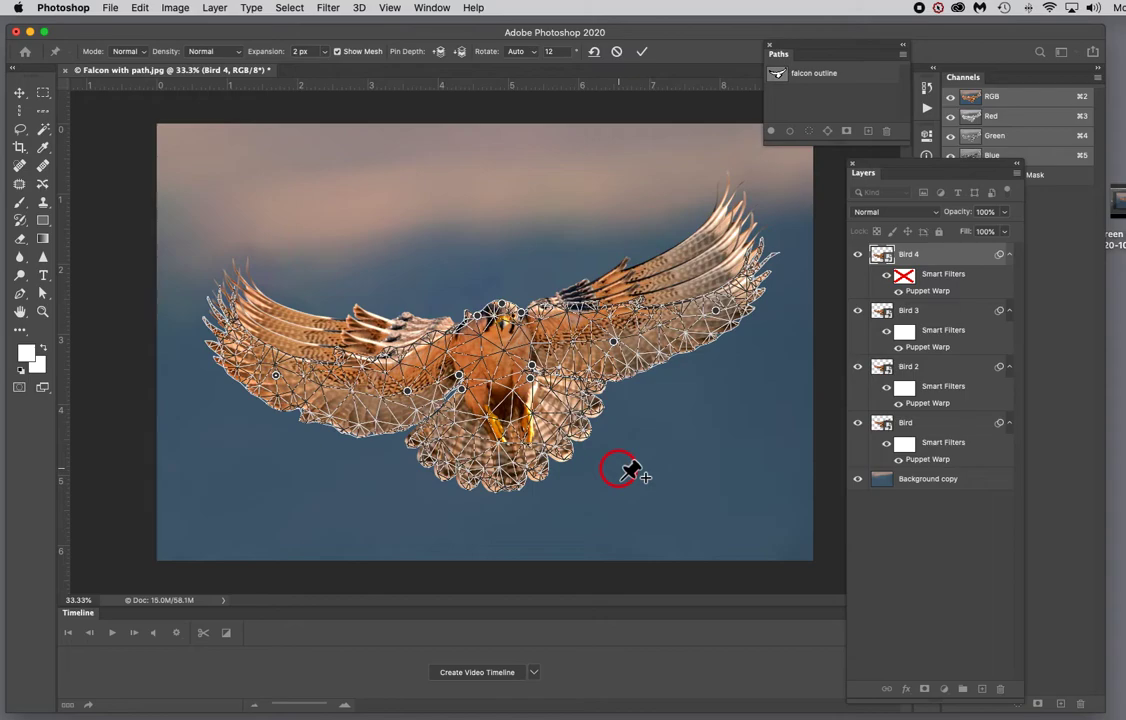
key(Return)
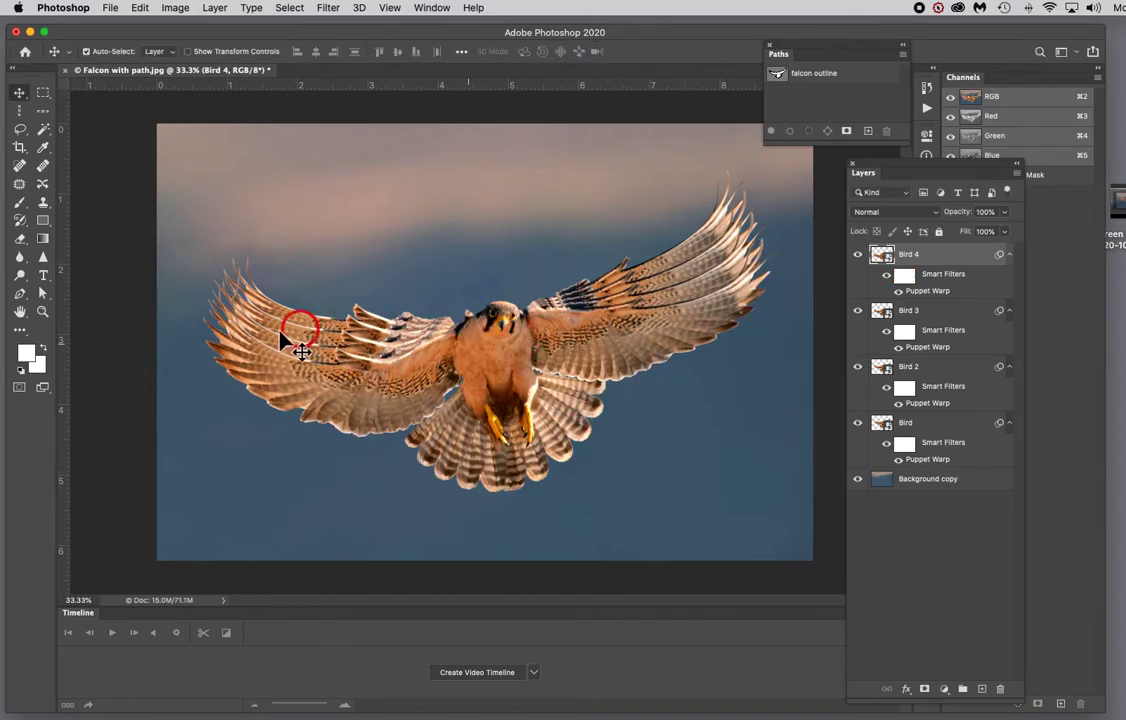
Step: Toggle the Bird layers' visibility to preview the successive wing poses
drag(857, 254, 862, 366)
drag(872, 370, 865, 445)
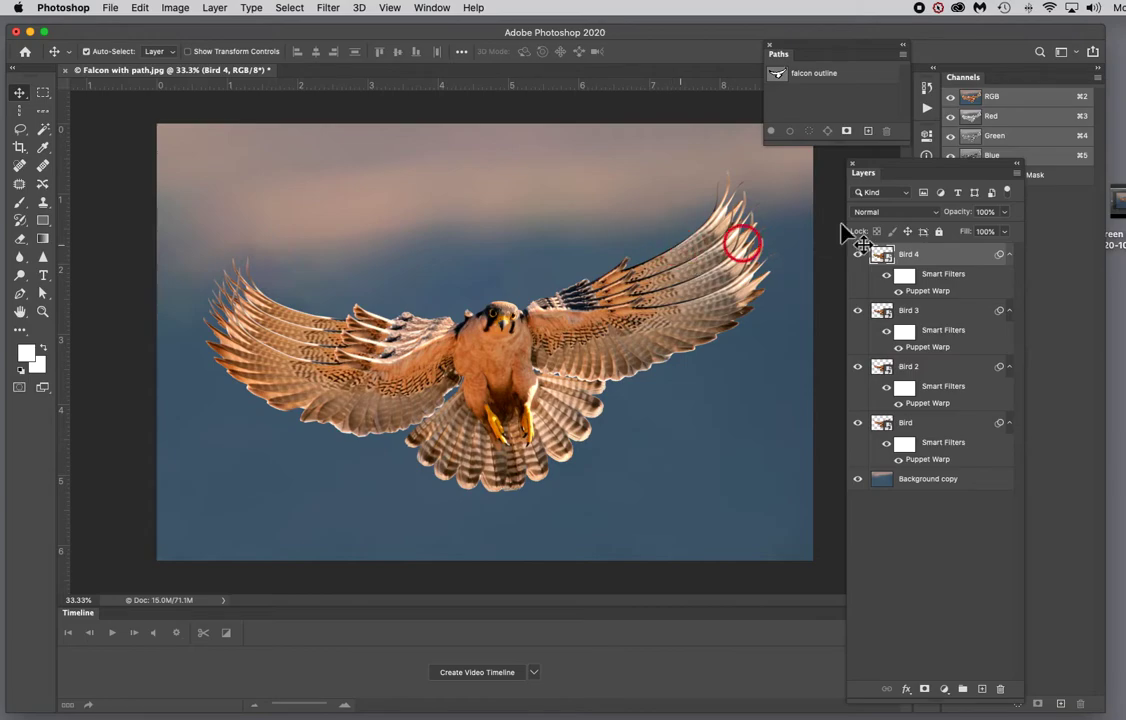
Step: Switch to Finder and open 19 wings.psd from the 225_bird_wings folder in Photoshop
key(super+Tab)
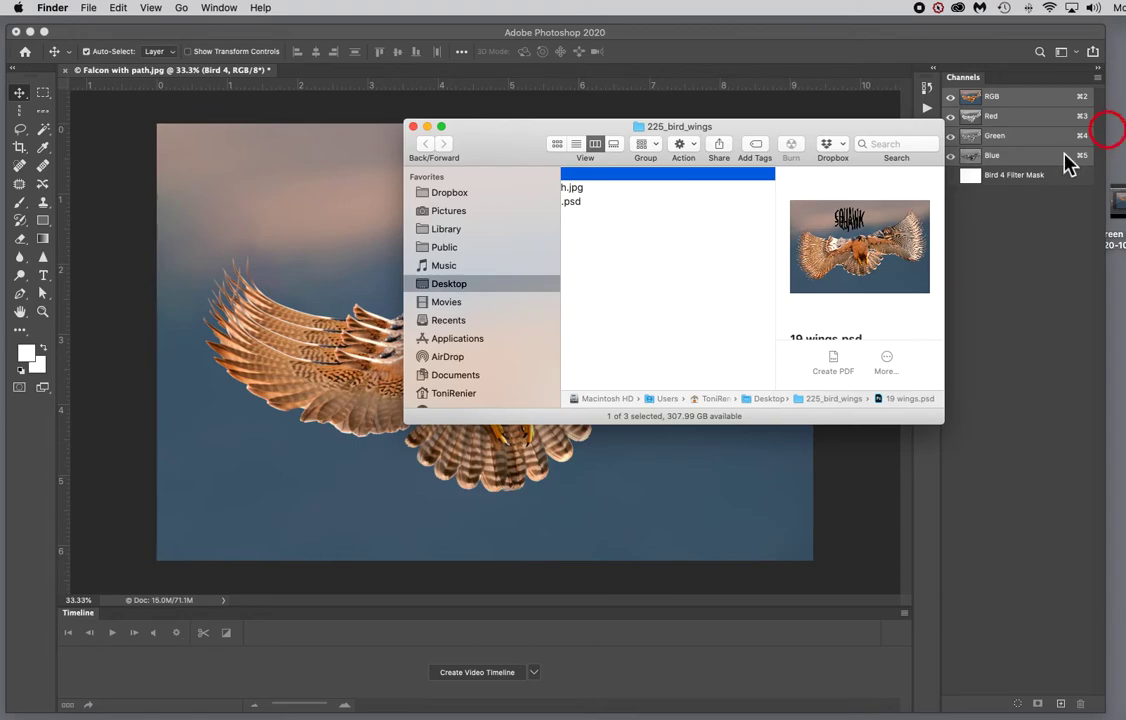
scroll(664, 226, left, 1)
scroll(664, 230, left, 3)
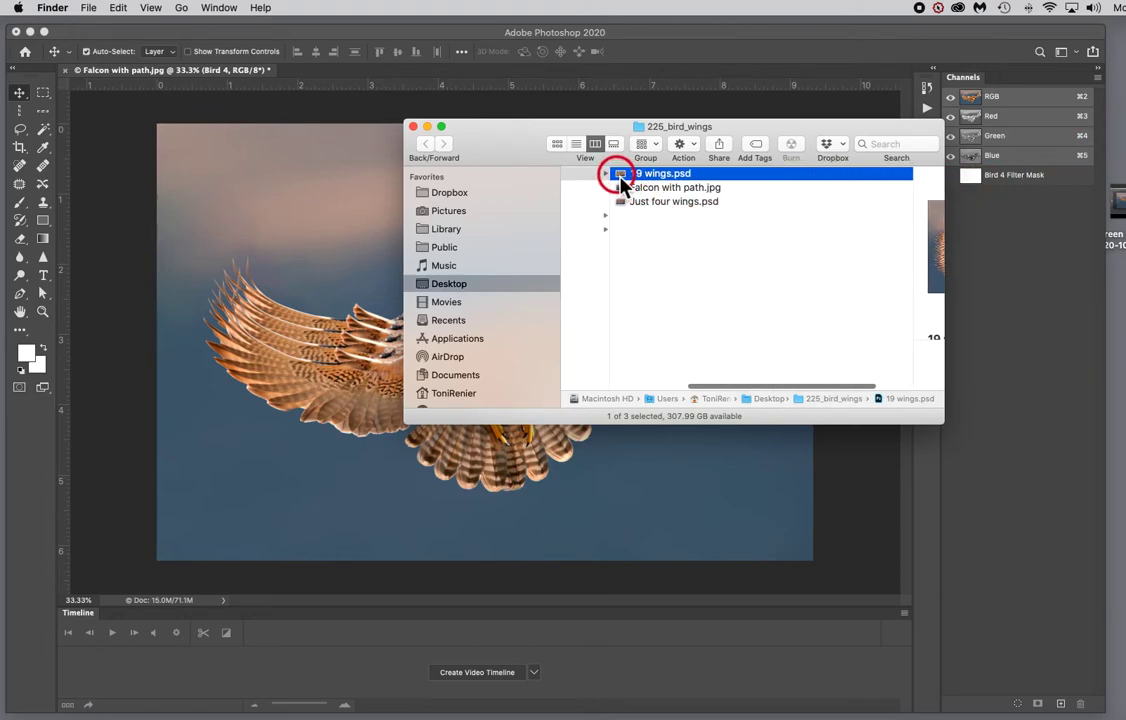
scroll(620, 183, right, 3)
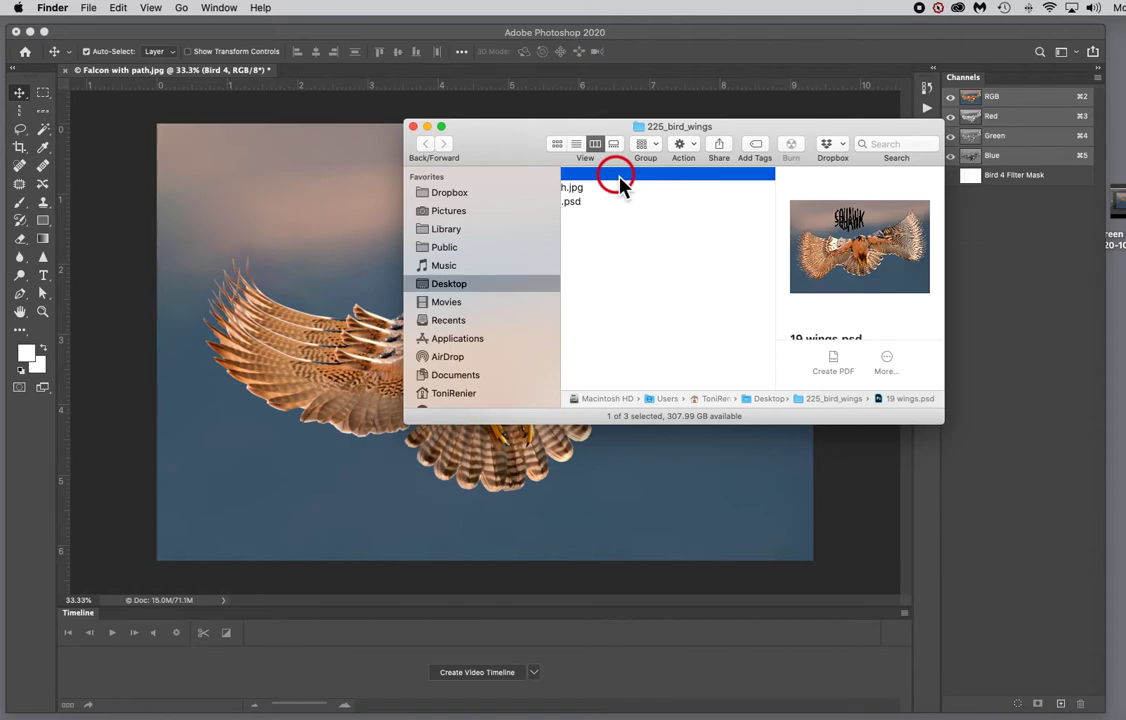
drag(620, 183, 455, 719)
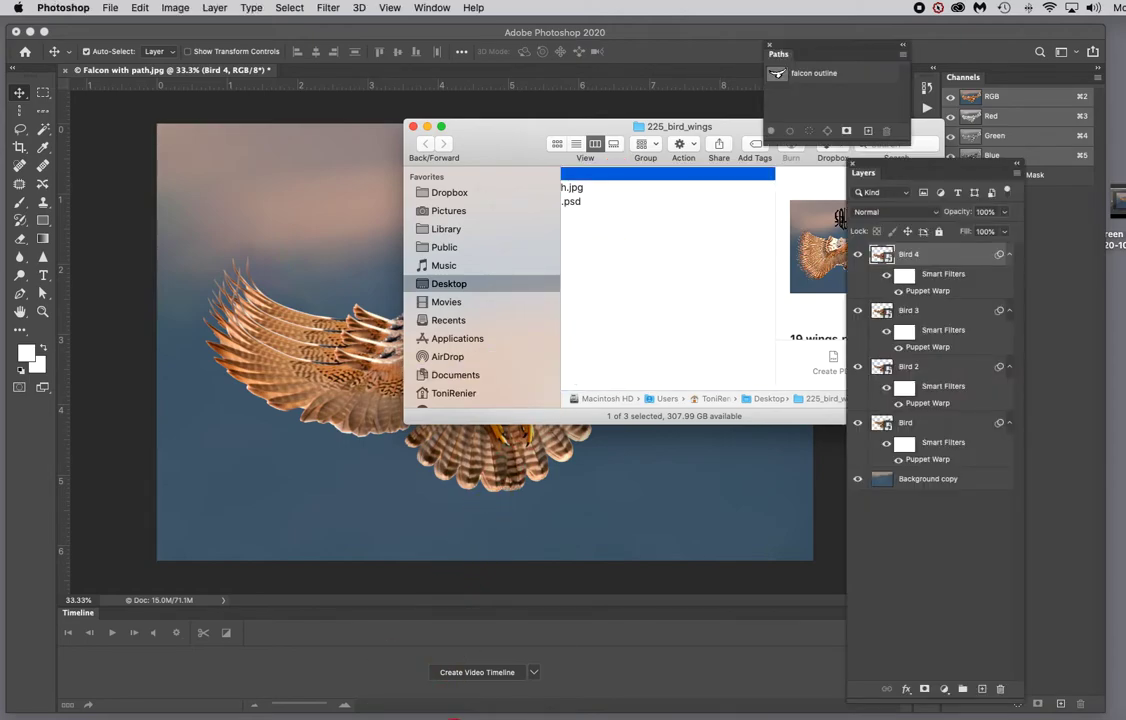
click(566, 468)
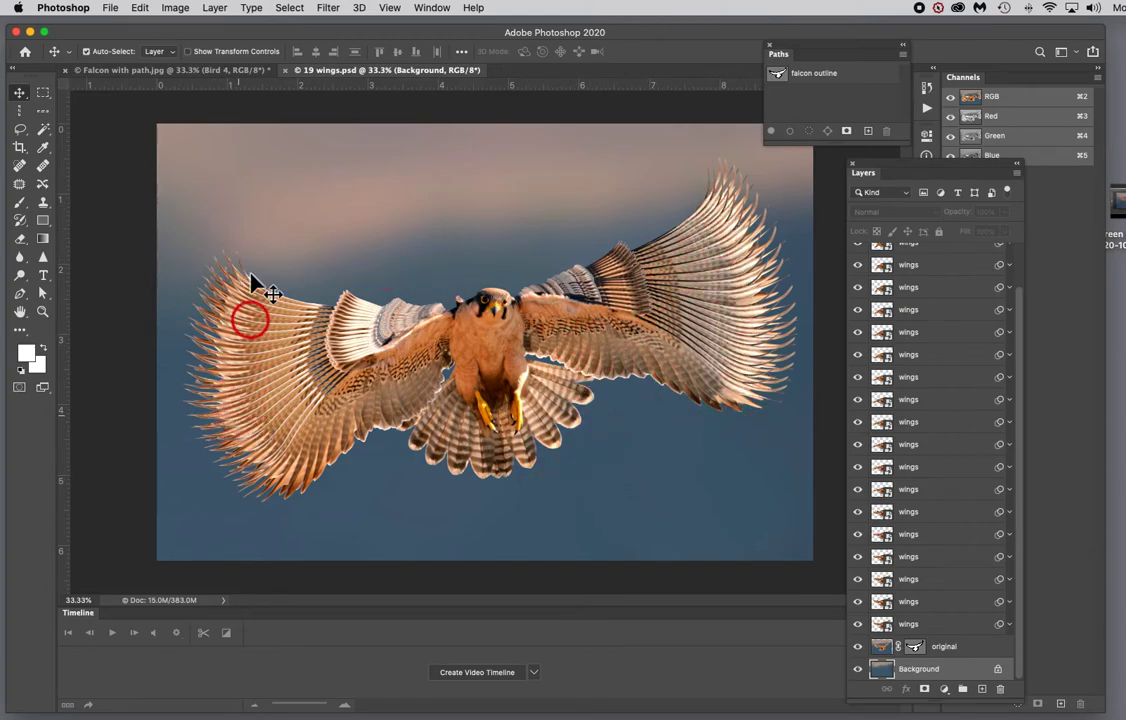
Step: In 19 wings.psd, delete one of the wings layers and save the file
click(210, 72)
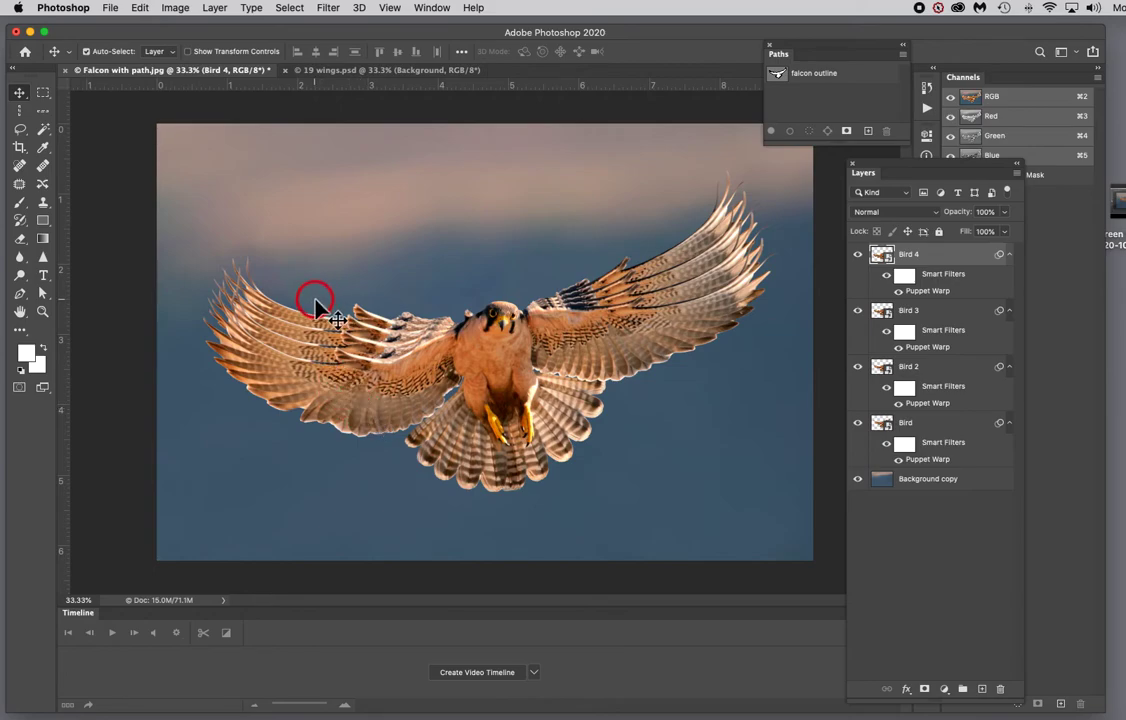
click(366, 72)
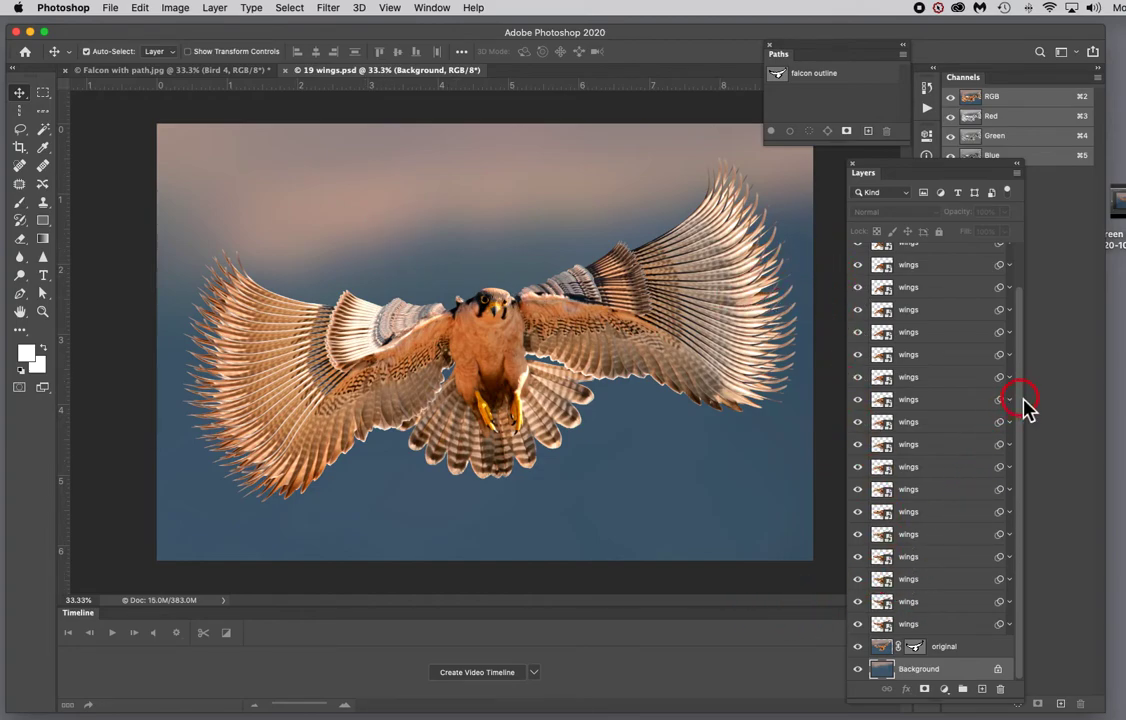
drag(1020, 407, 1005, 684)
drag(960, 272, 1003, 684)
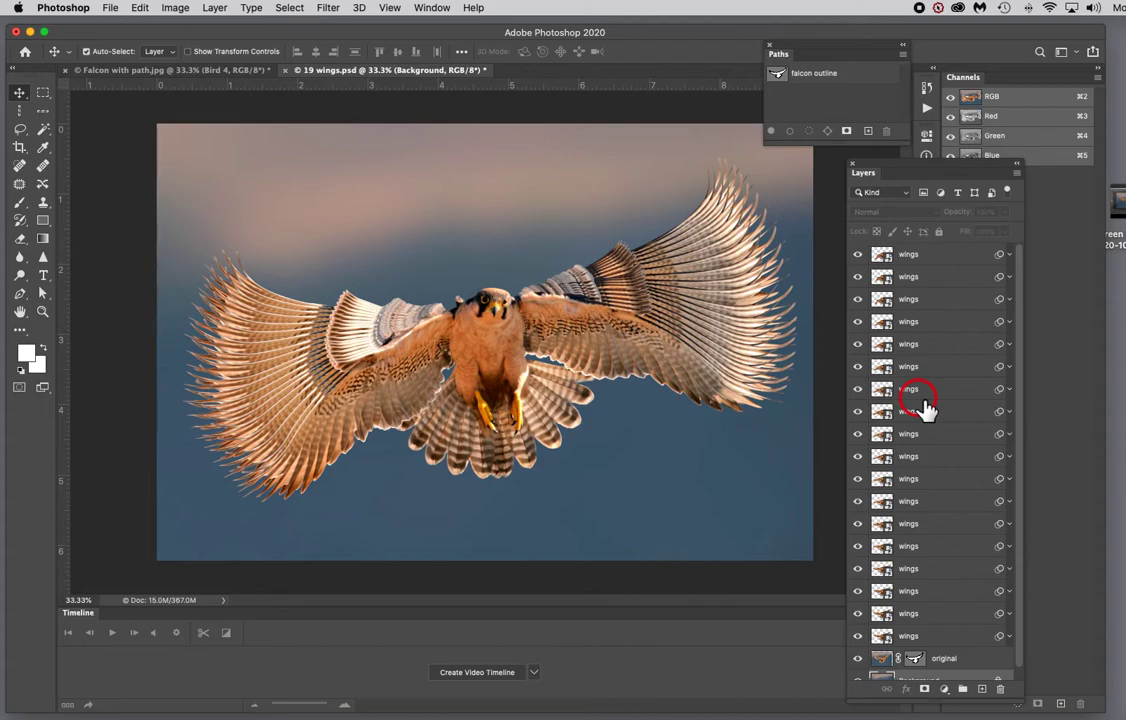
key(super+s)
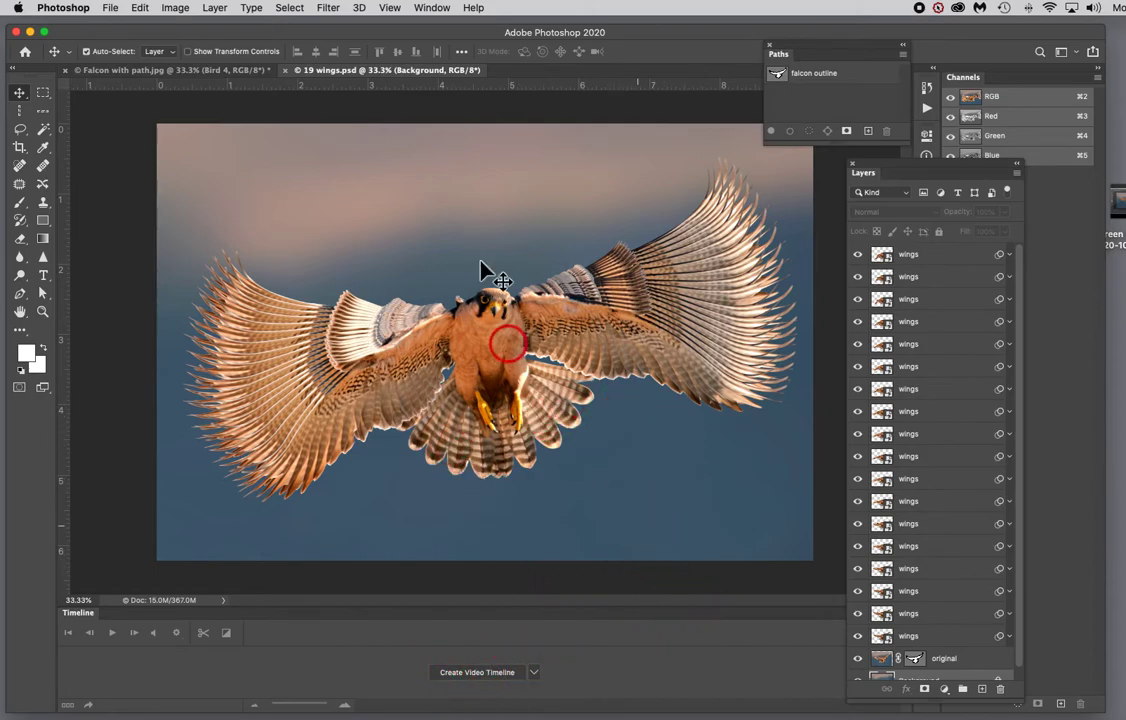
Step: Show the Timeline and switch it to create a frame animation
click(432, 8)
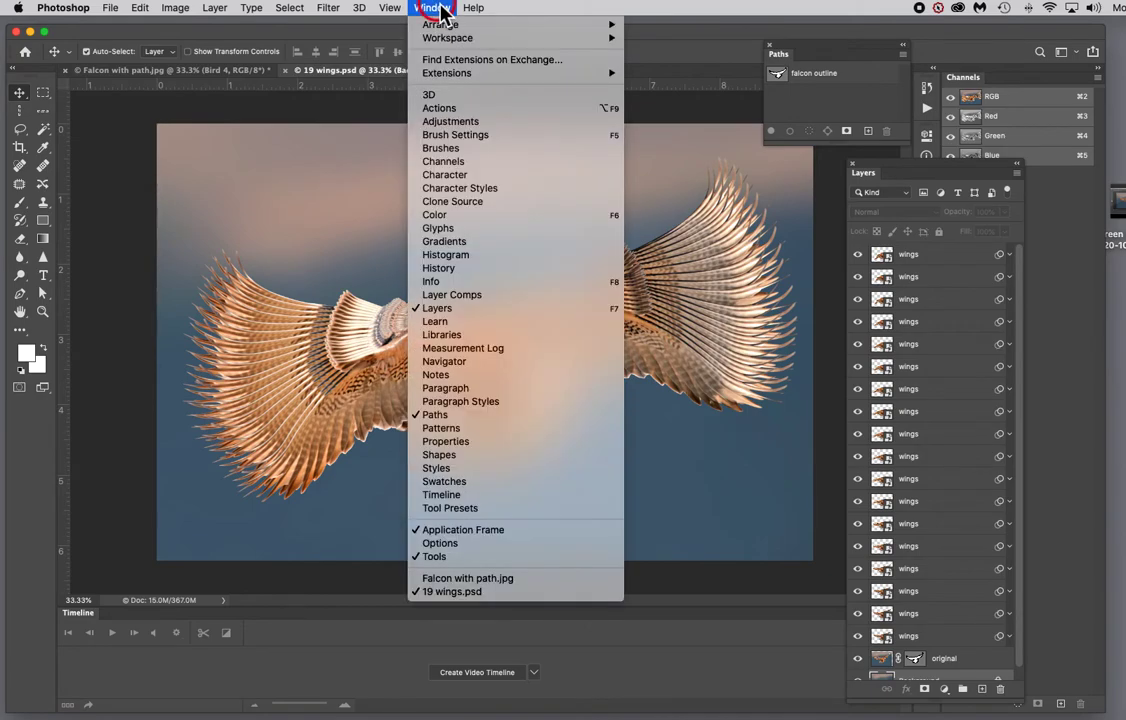
click(445, 38)
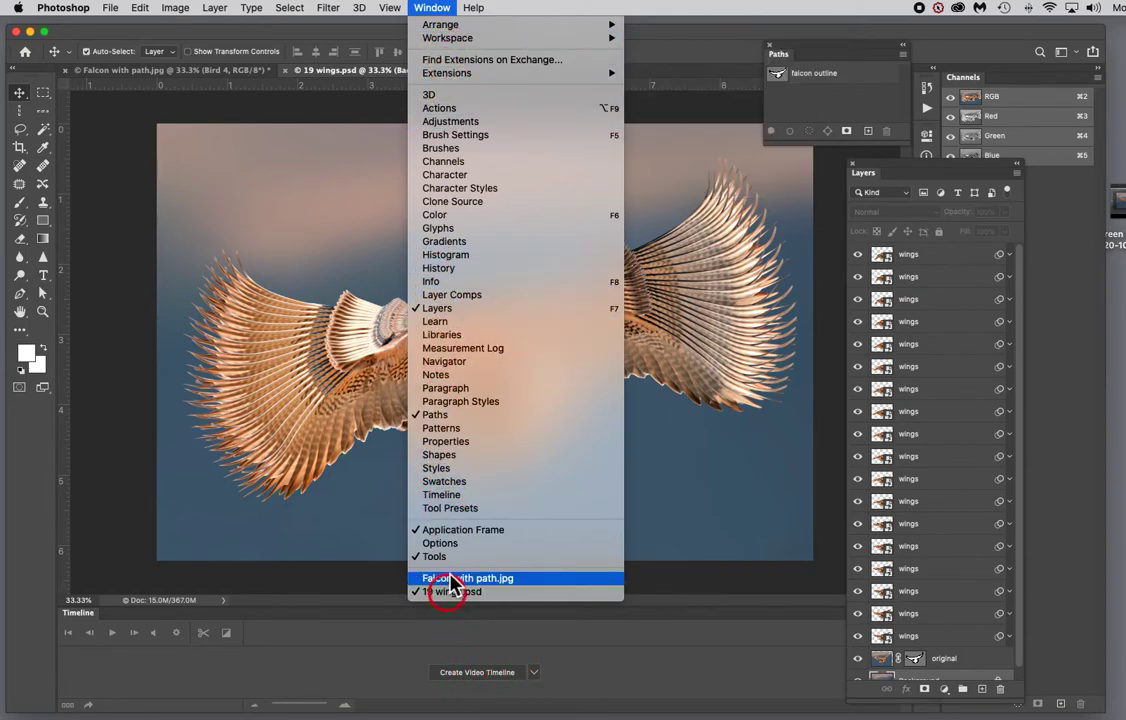
click(466, 497)
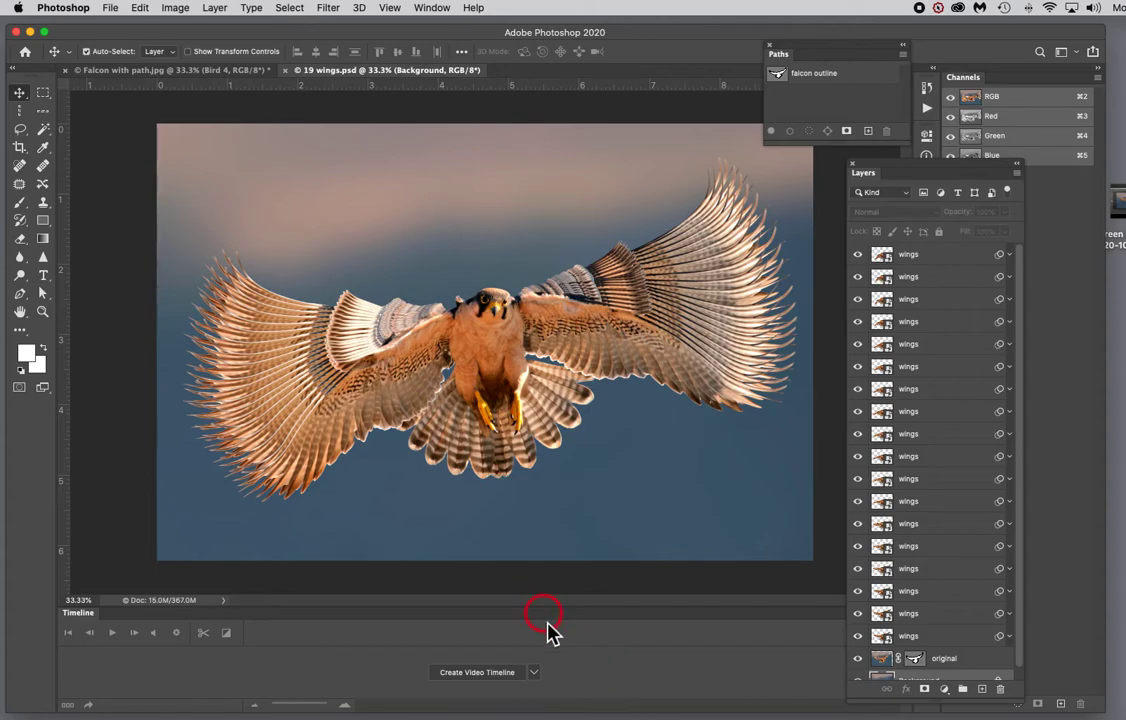
click(537, 673)
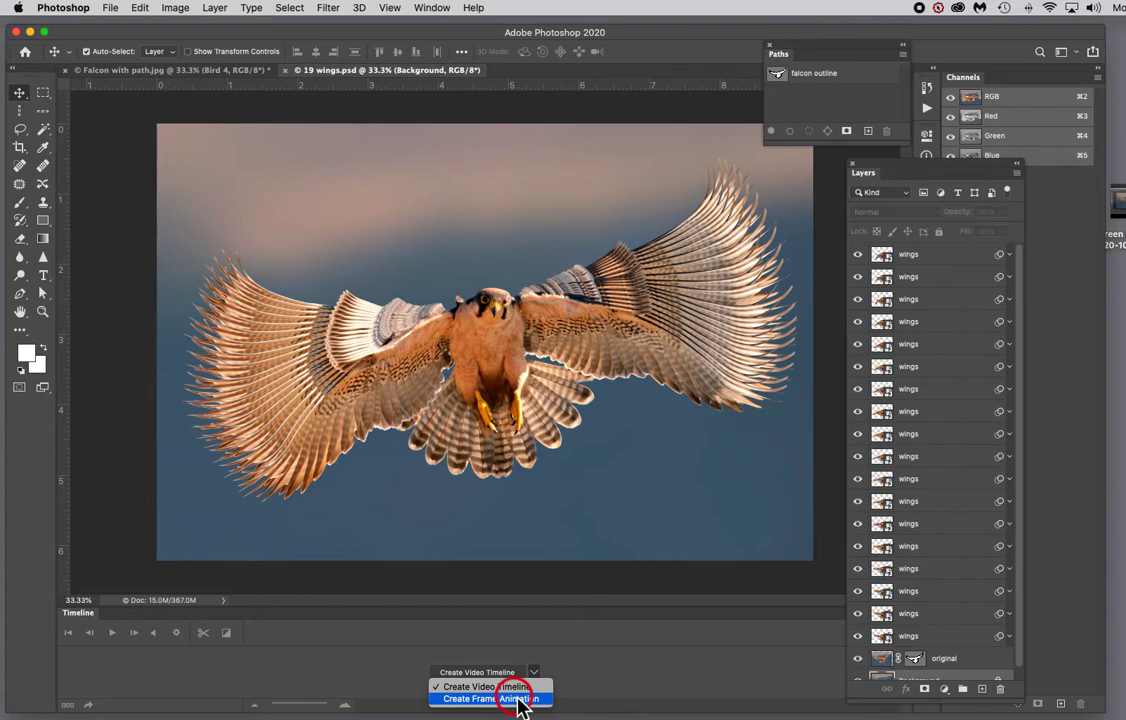
click(520, 699)
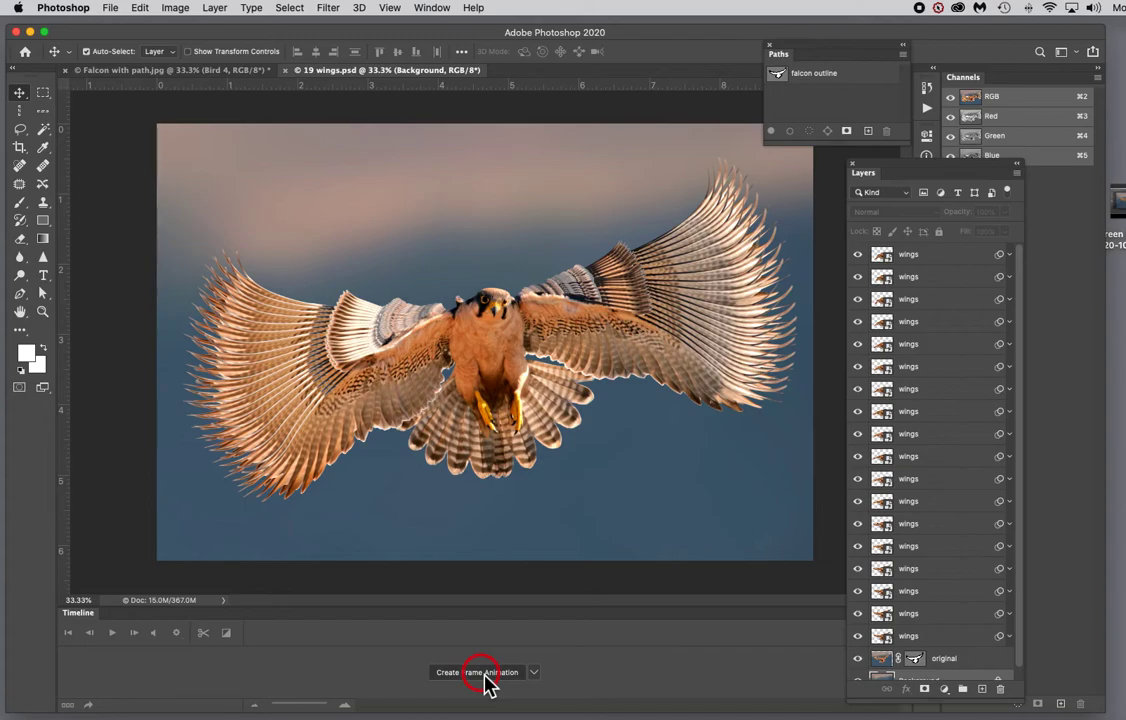
click(484, 676)
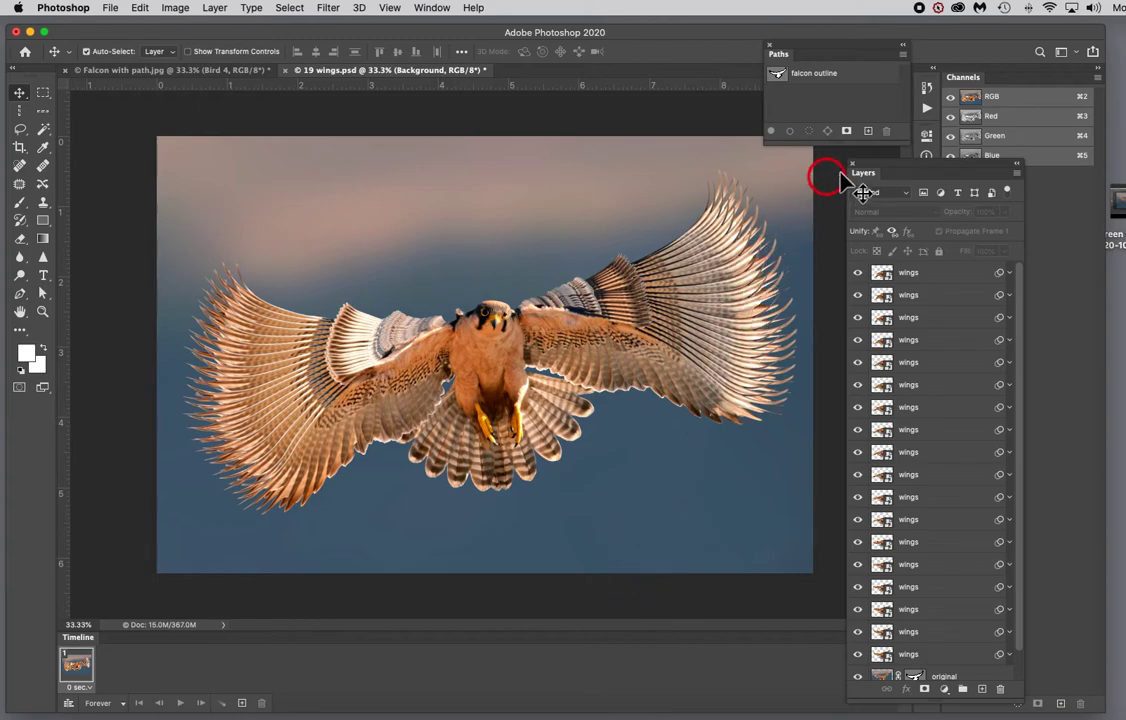
Step: Make frames from layers in the animation timeline and play then stop the preview
drag(900, 166, 890, 45)
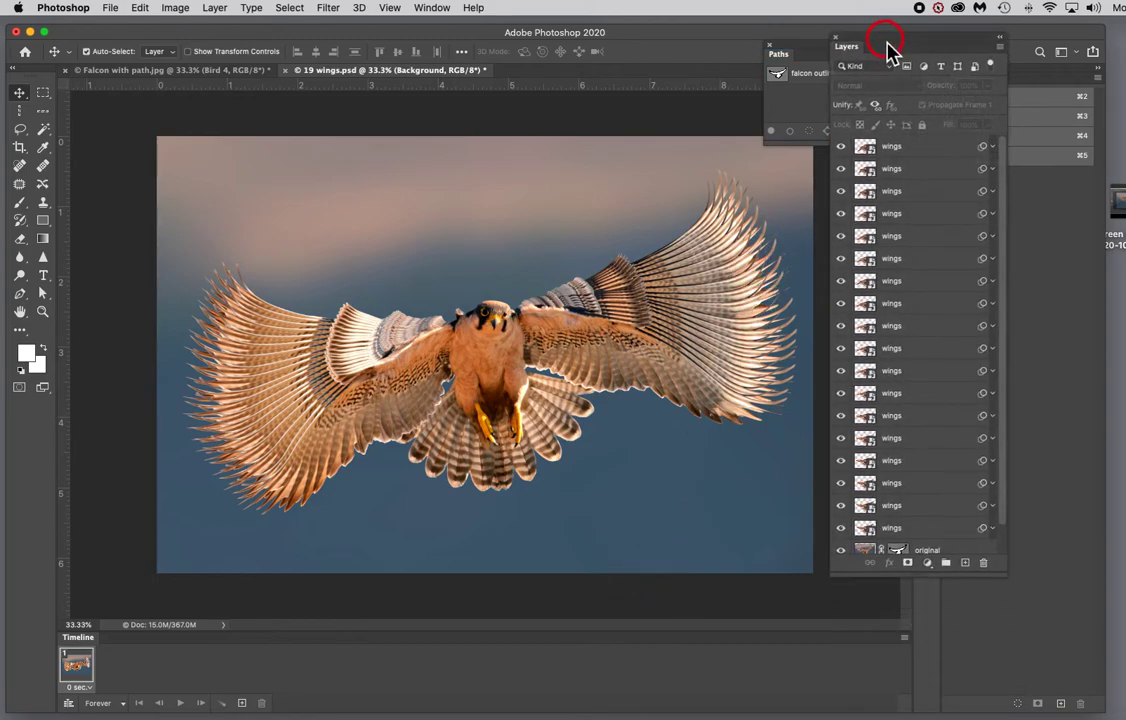
click(904, 639)
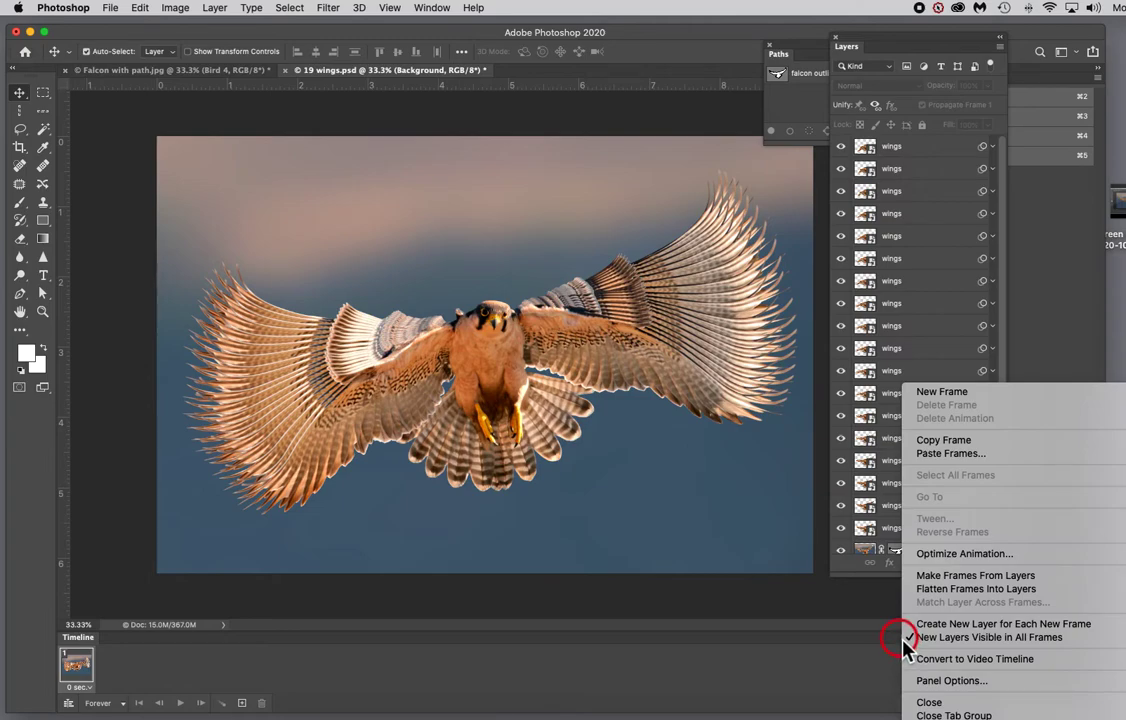
click(966, 578)
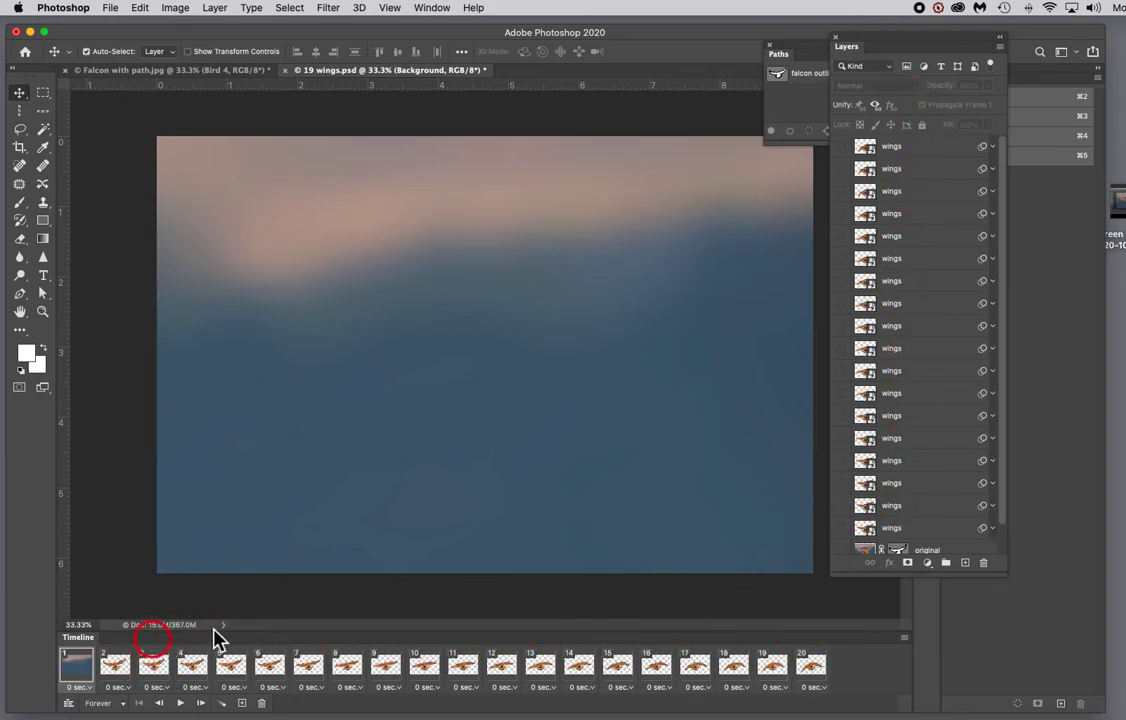
click(182, 704)
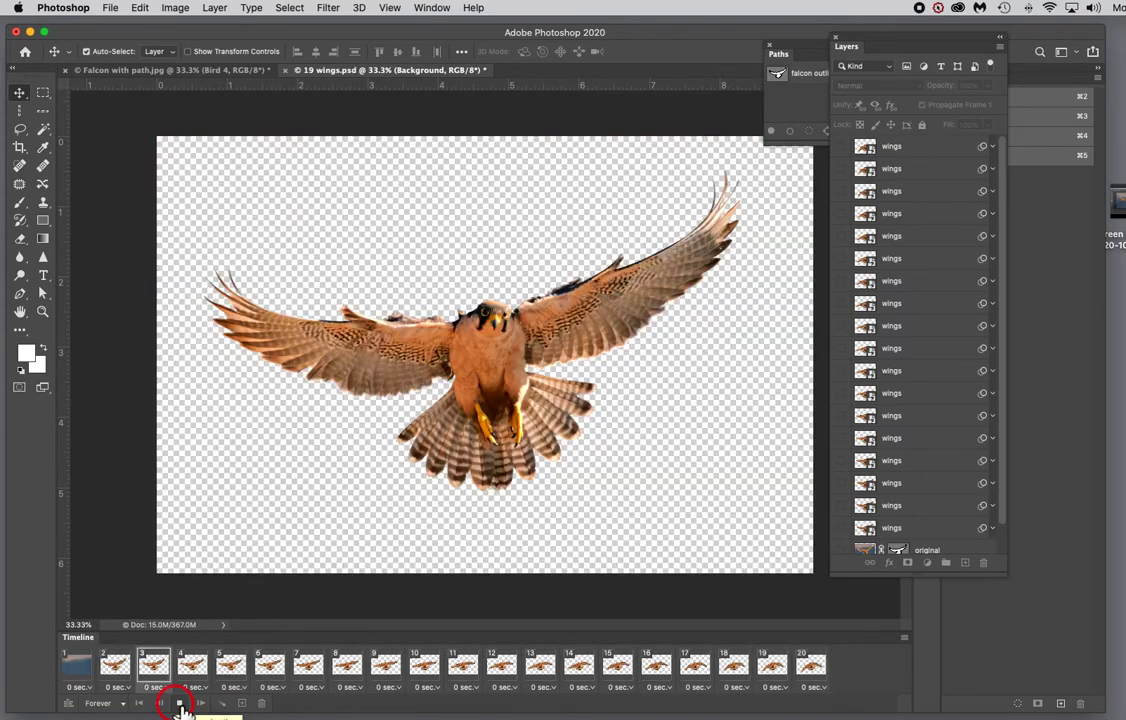
click(179, 704)
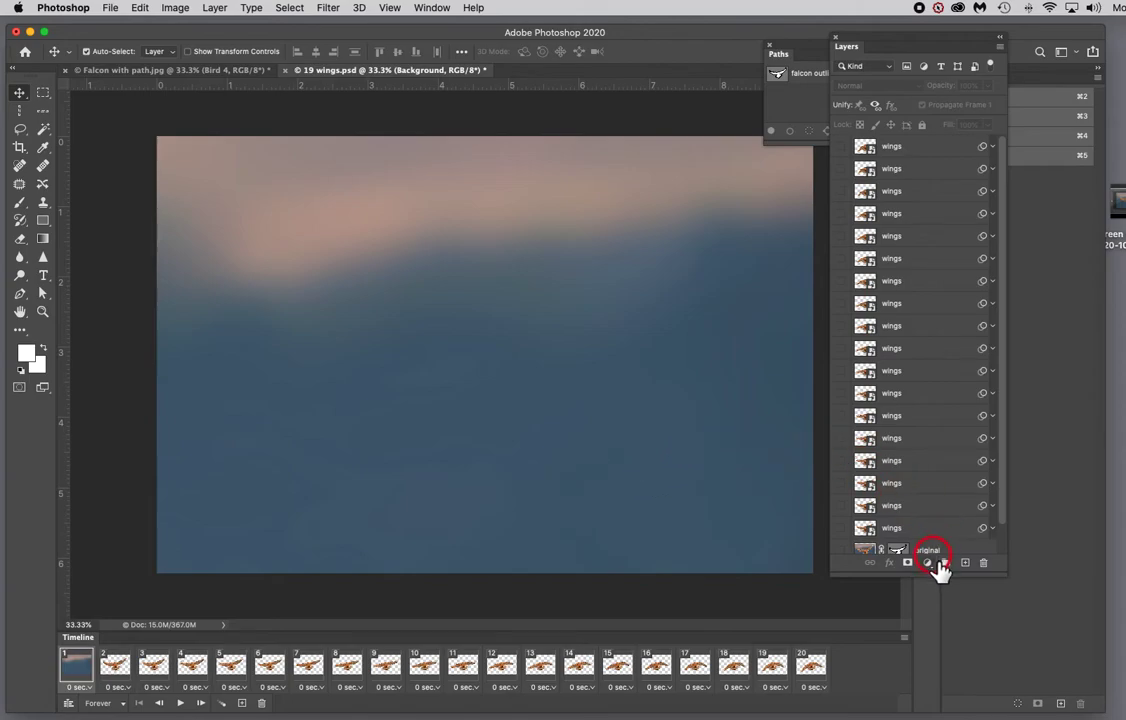
Step: Unlock the Background layer into a regular layer, trying and undoing a deletion of the original layer
drag(929, 578, 930, 648)
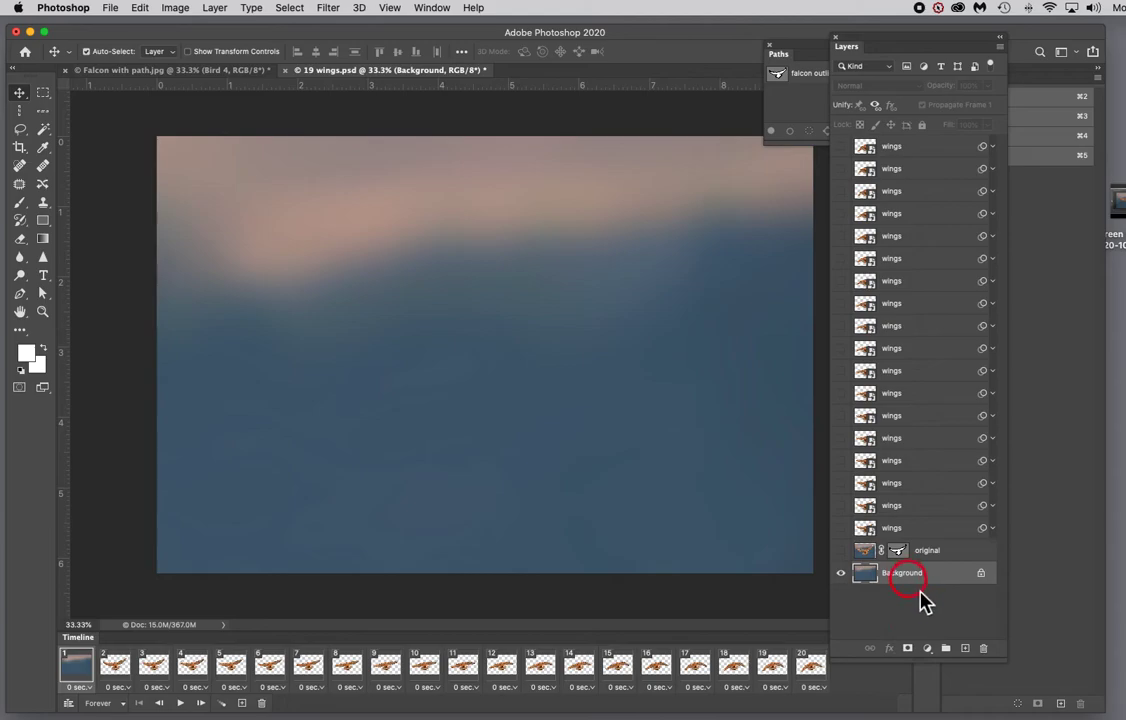
click(981, 578)
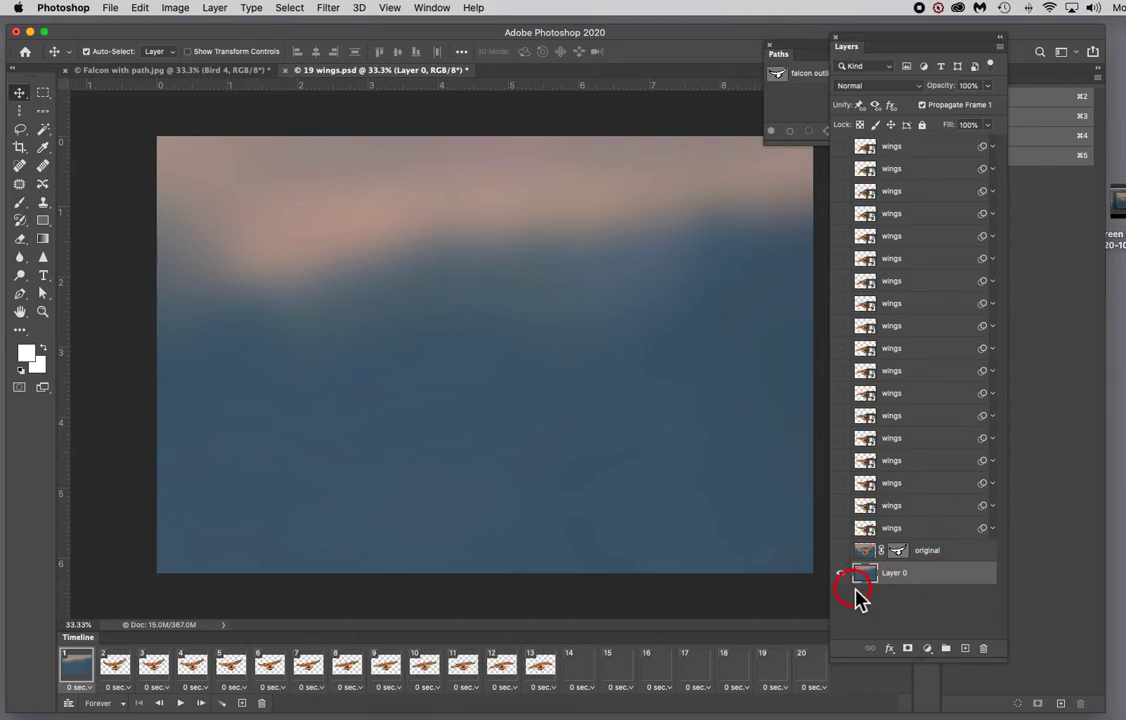
drag(947, 563, 984, 651)
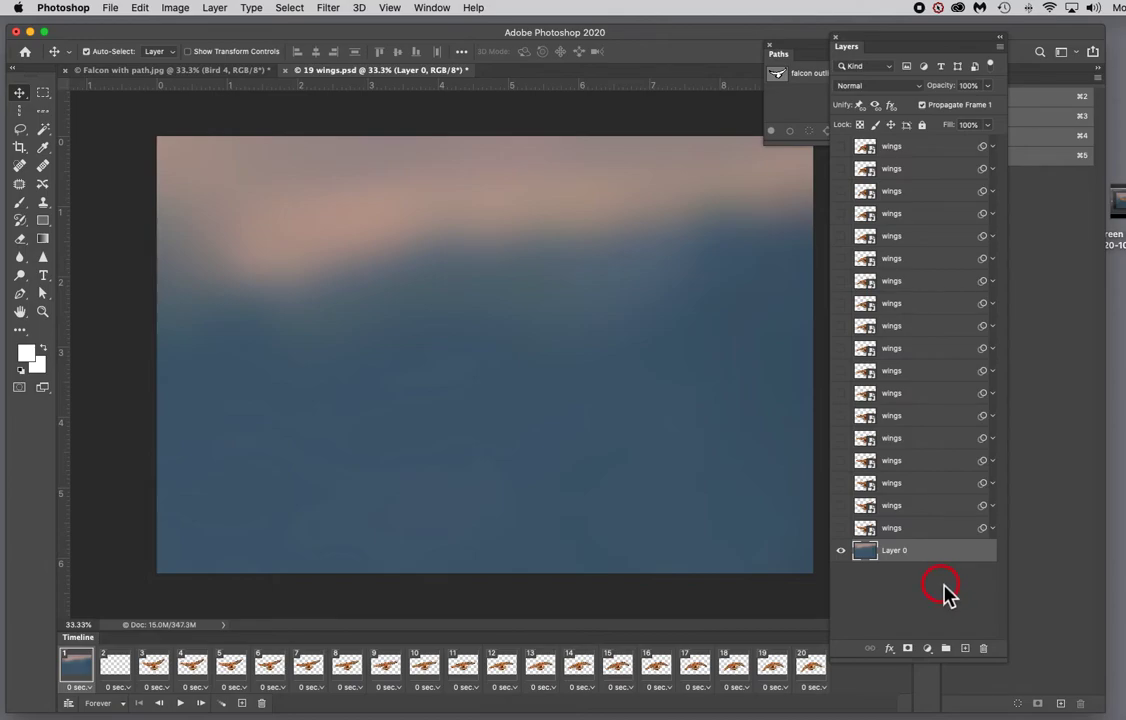
key(super+z)
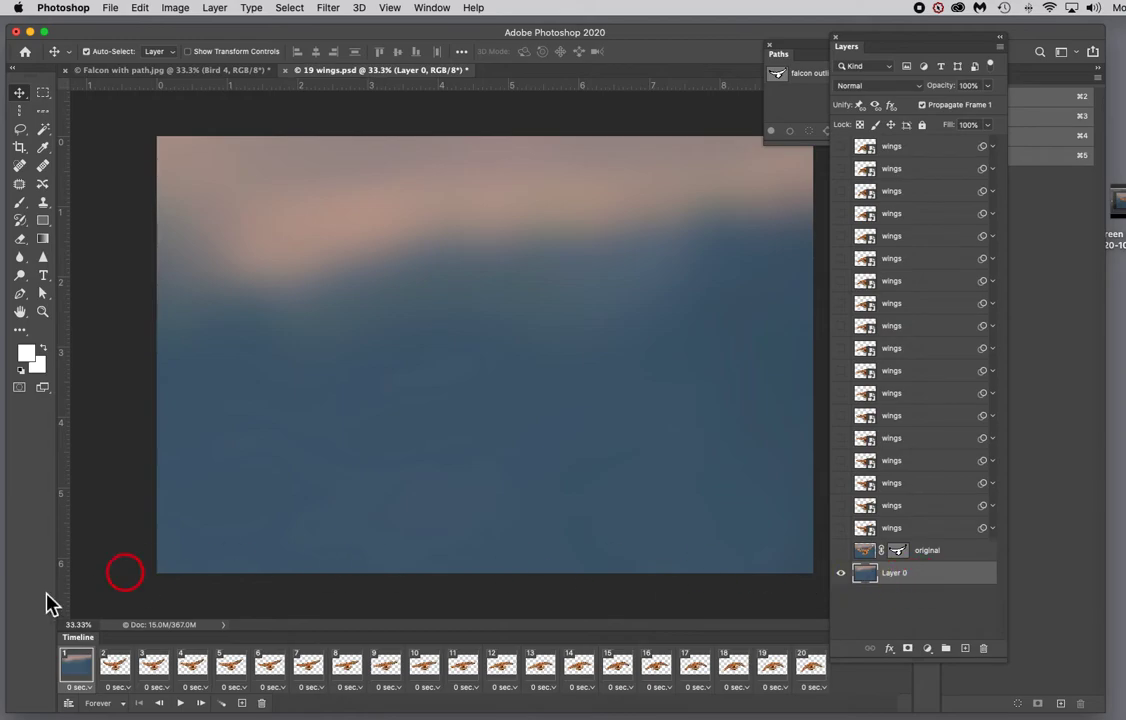
Step: Select frame 2 and make Layer 0 visible in it
click(112, 666)
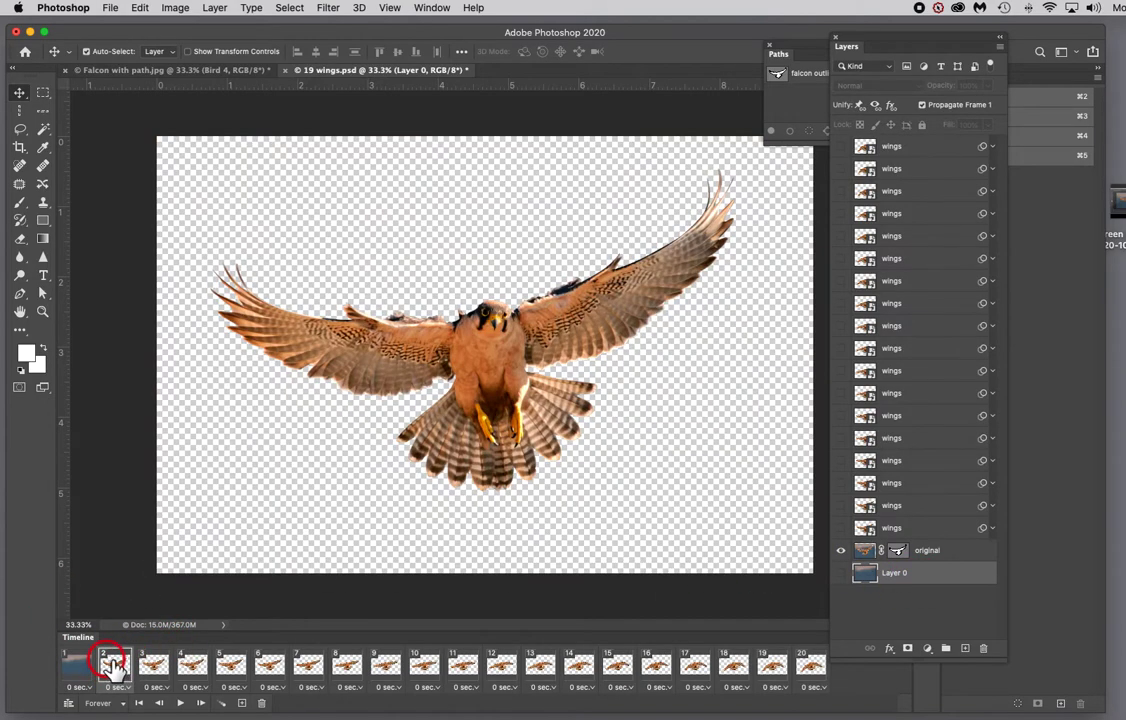
click(841, 573)
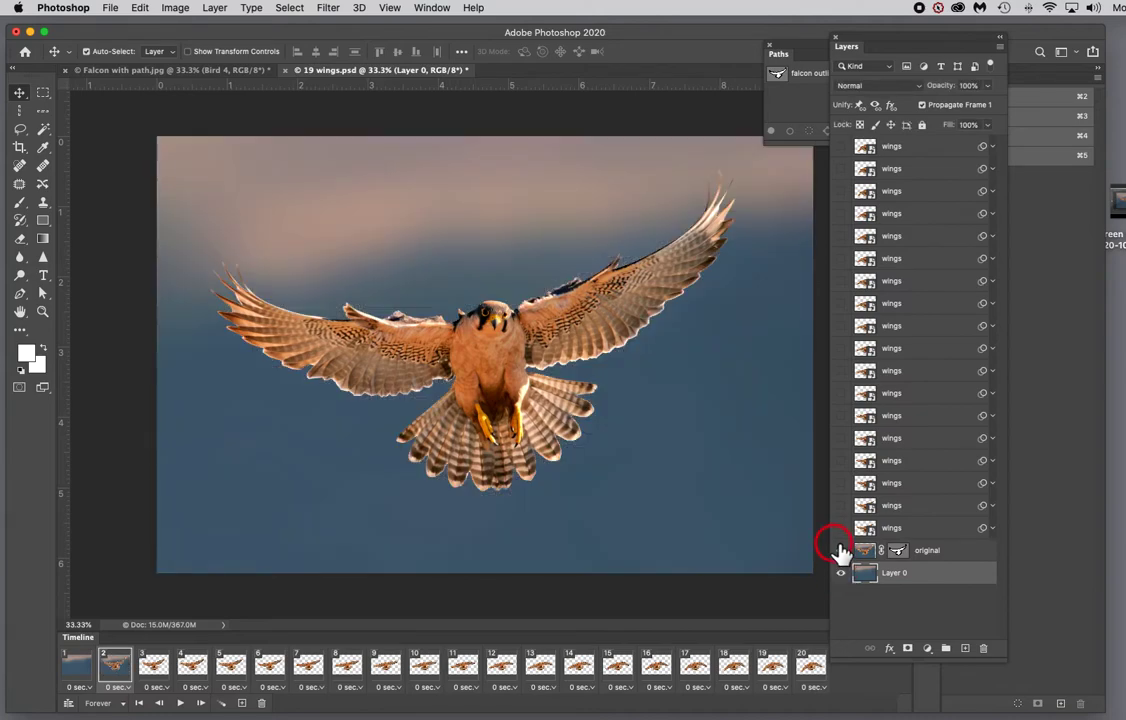
Step: In frame 2, show only the lowest wings layer above Layer 0 and hide the original layer
click(841, 528)
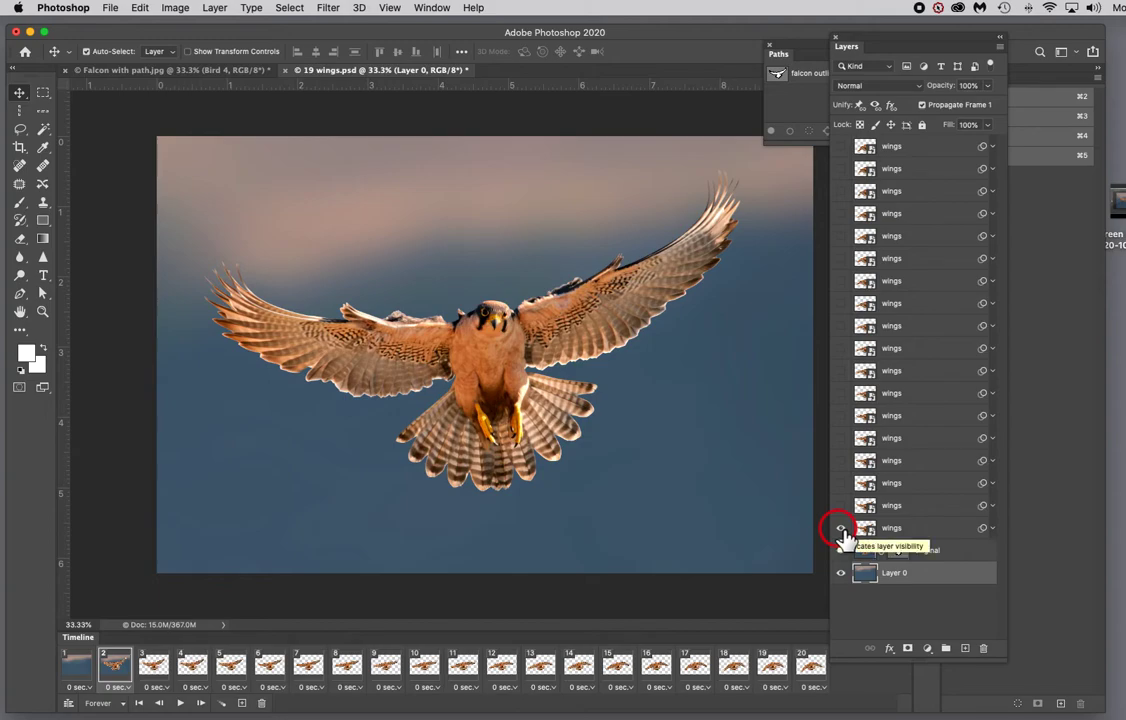
click(841, 506)
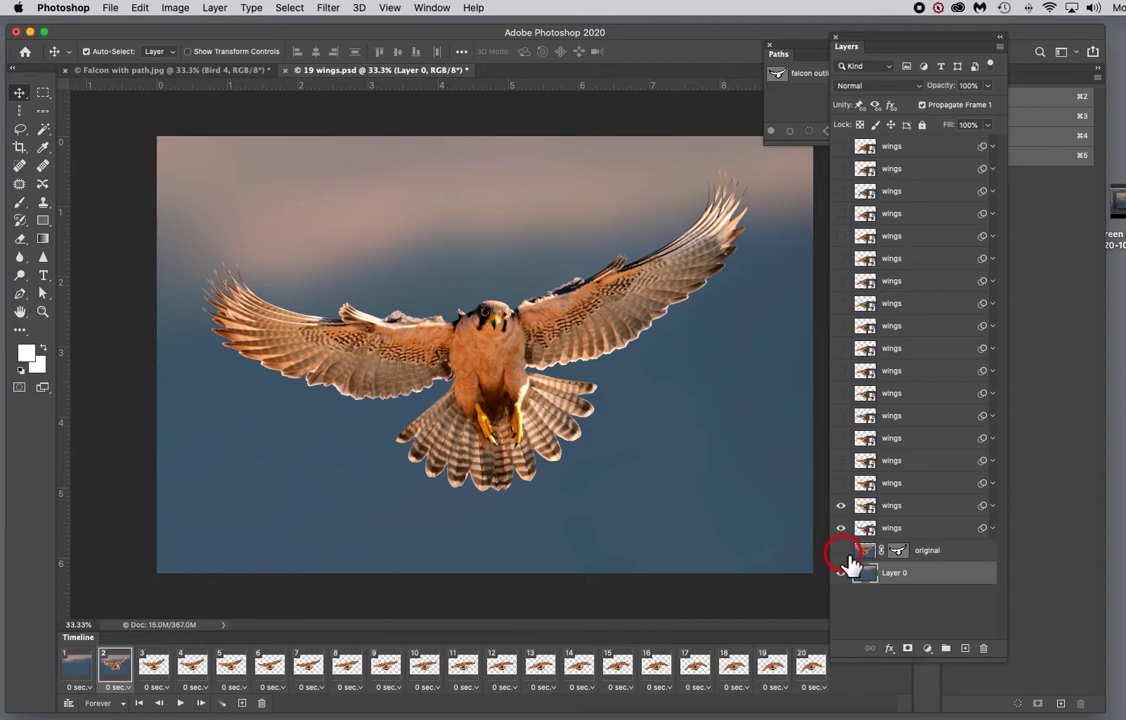
click(842, 550)
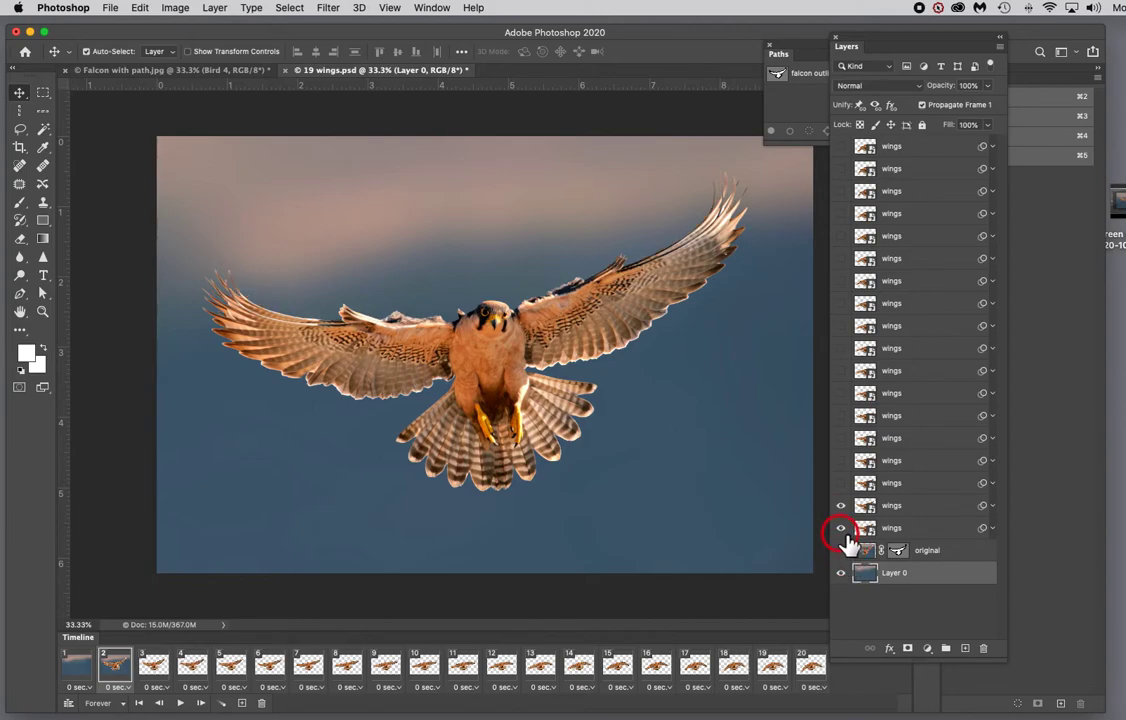
click(841, 507)
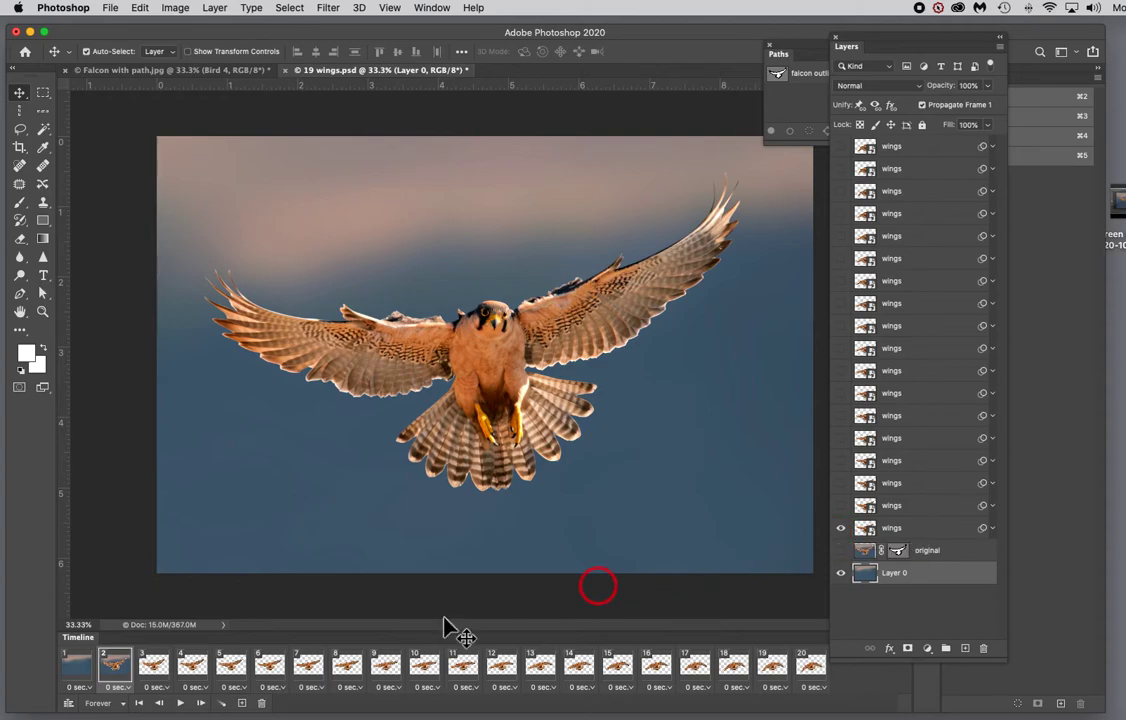
Step: Make Layer 0 visible in each of frames 3, 4, 5 and 6
click(150, 668)
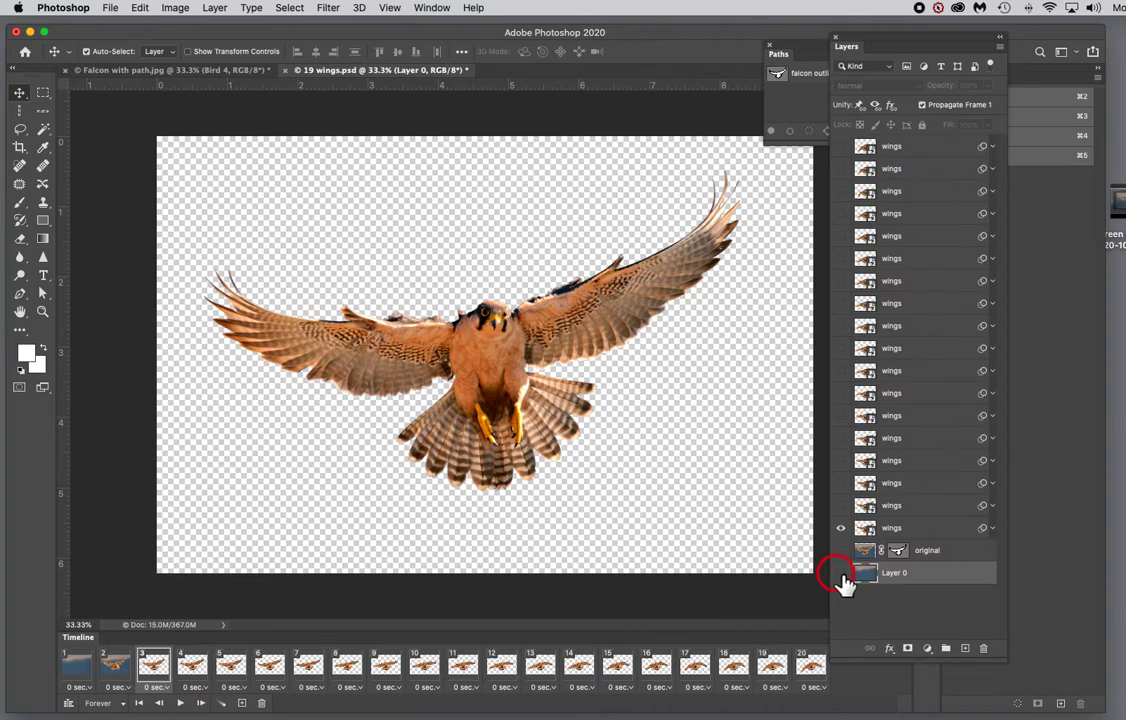
click(841, 573)
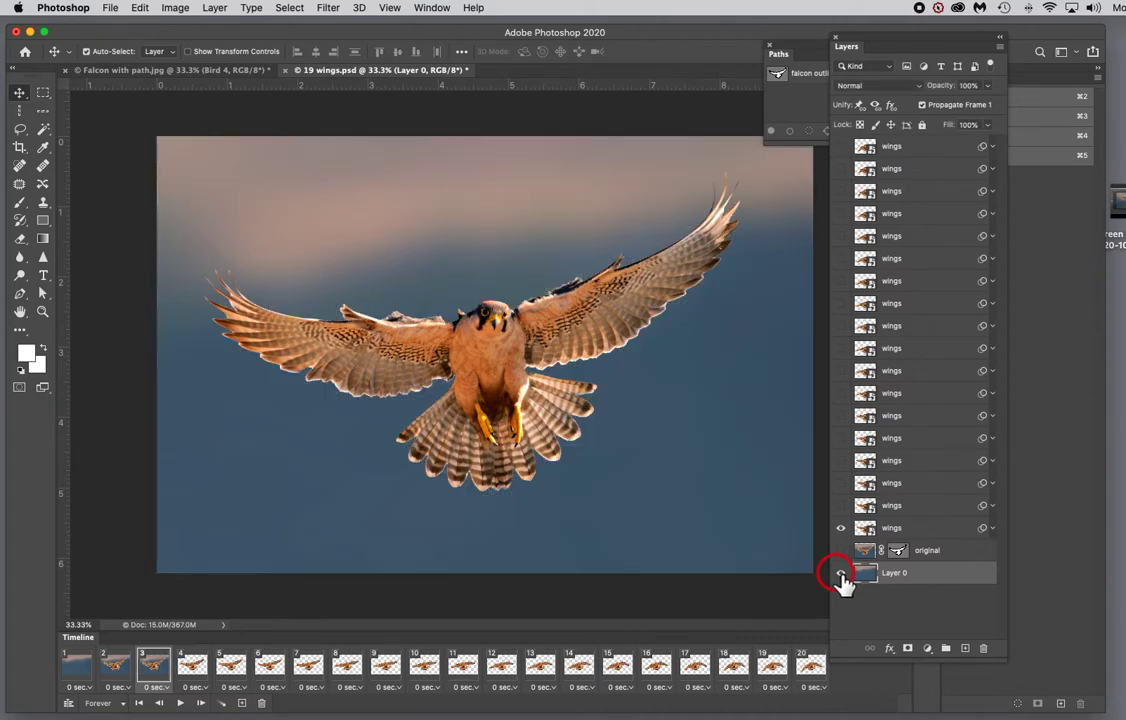
click(192, 665)
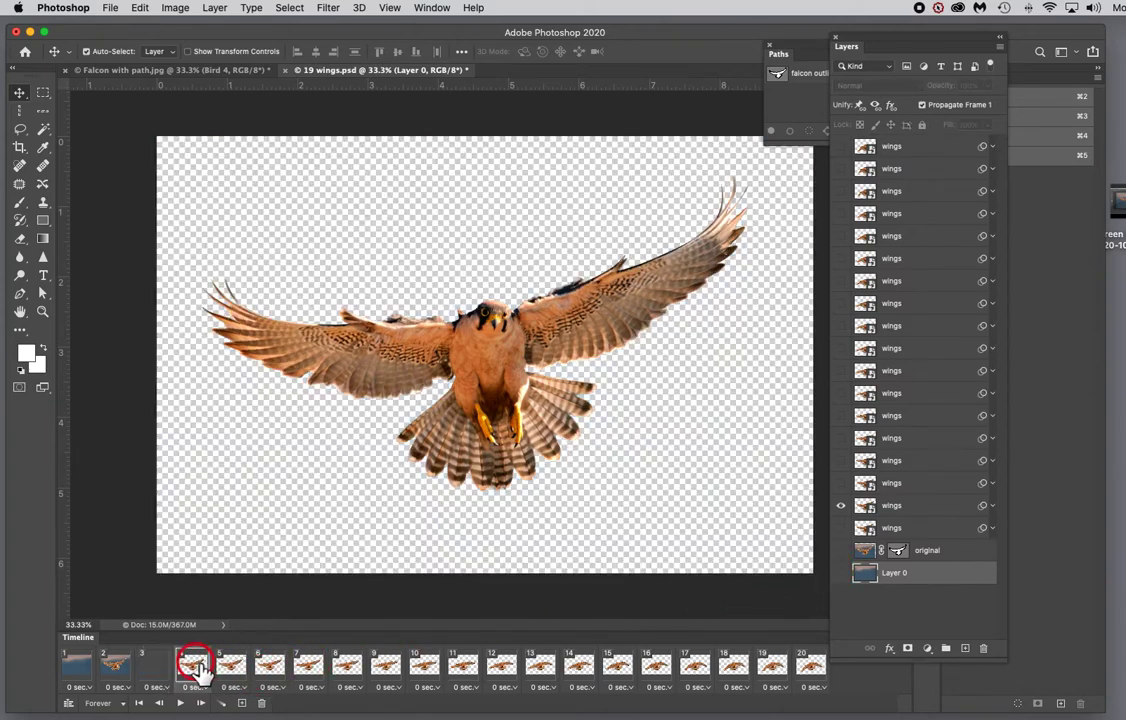
click(842, 575)
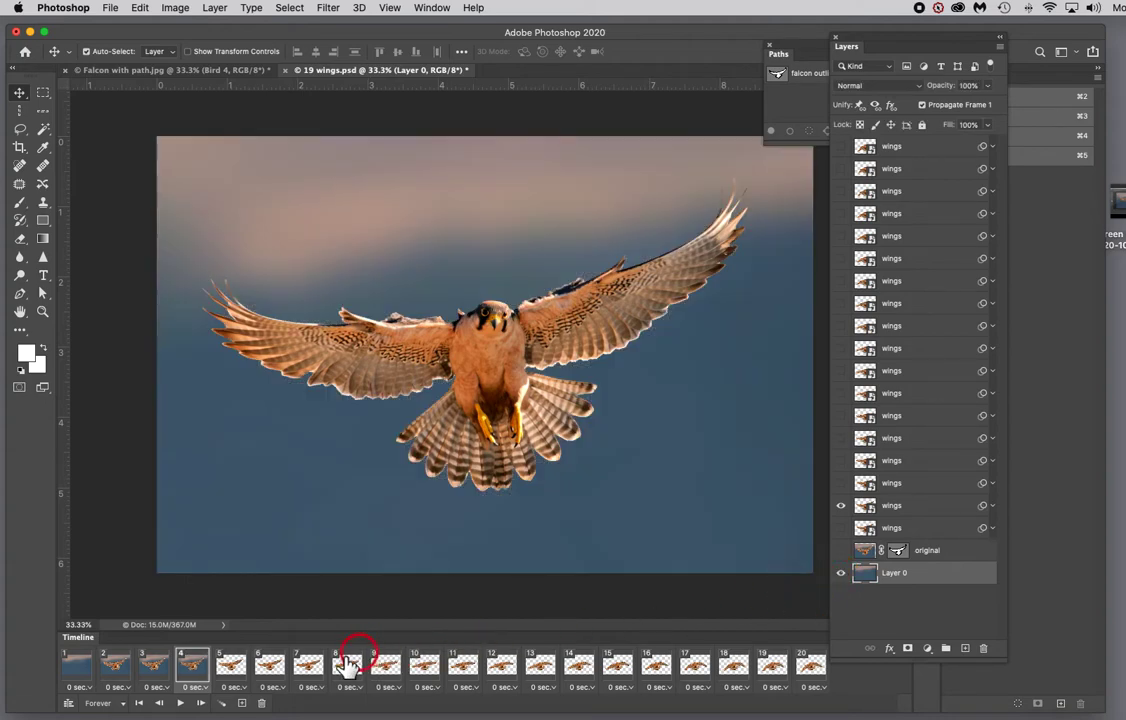
click(234, 665)
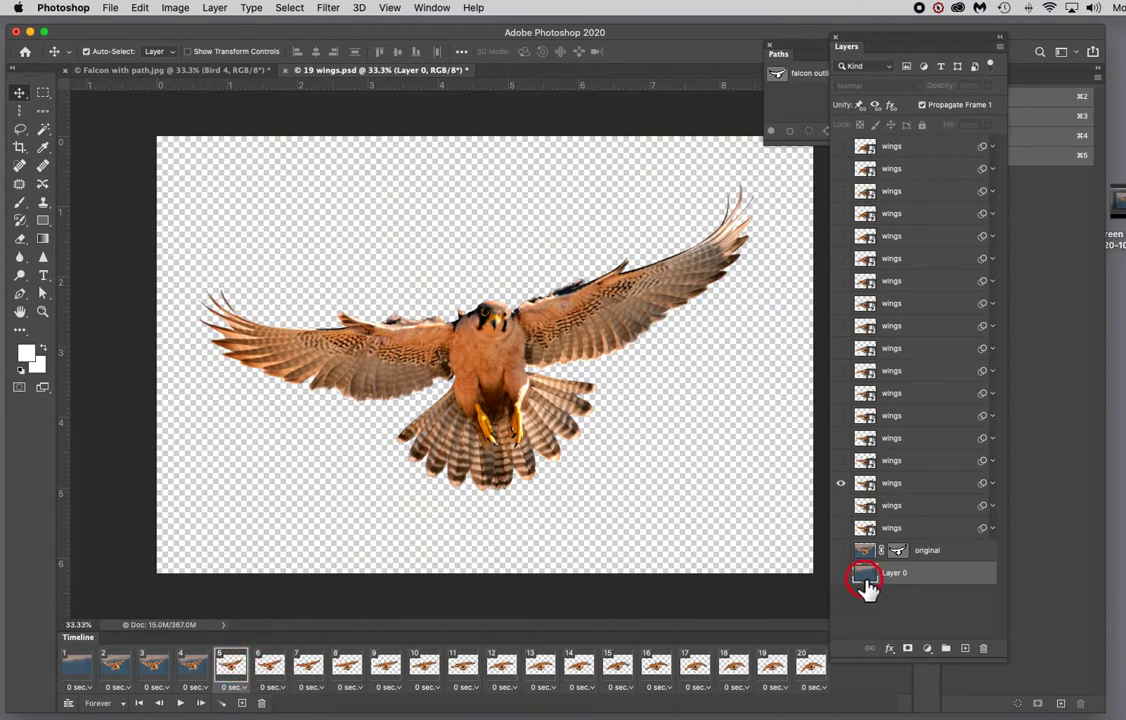
click(842, 573)
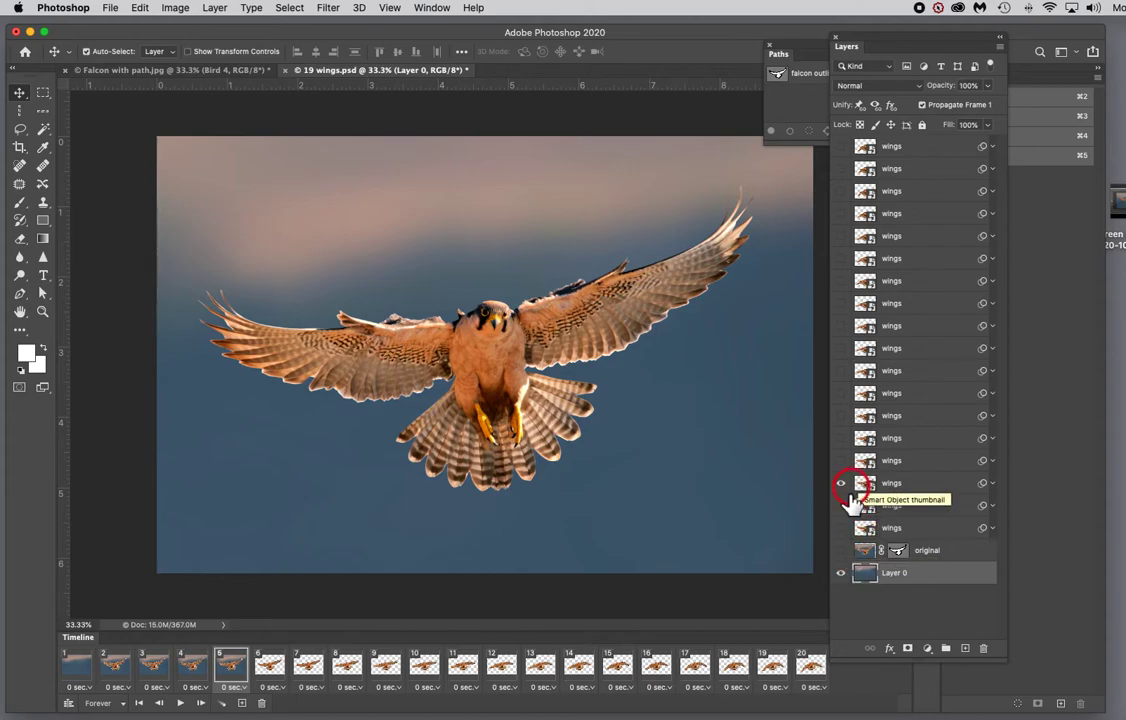
click(272, 676)
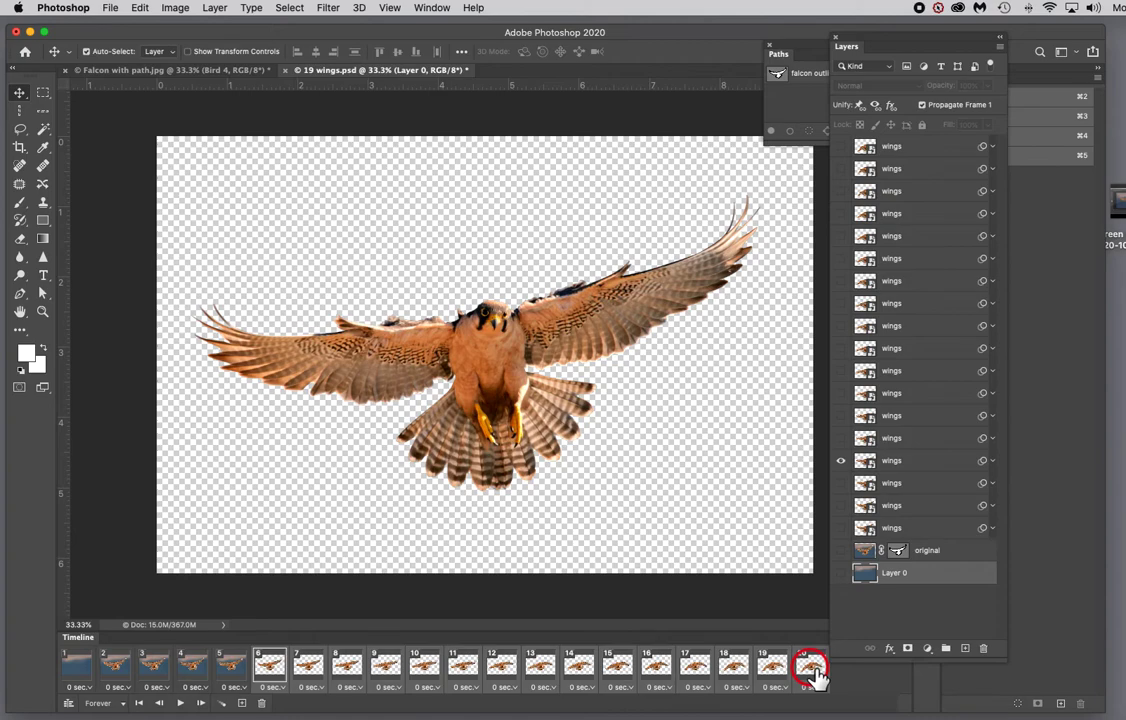
click(841, 573)
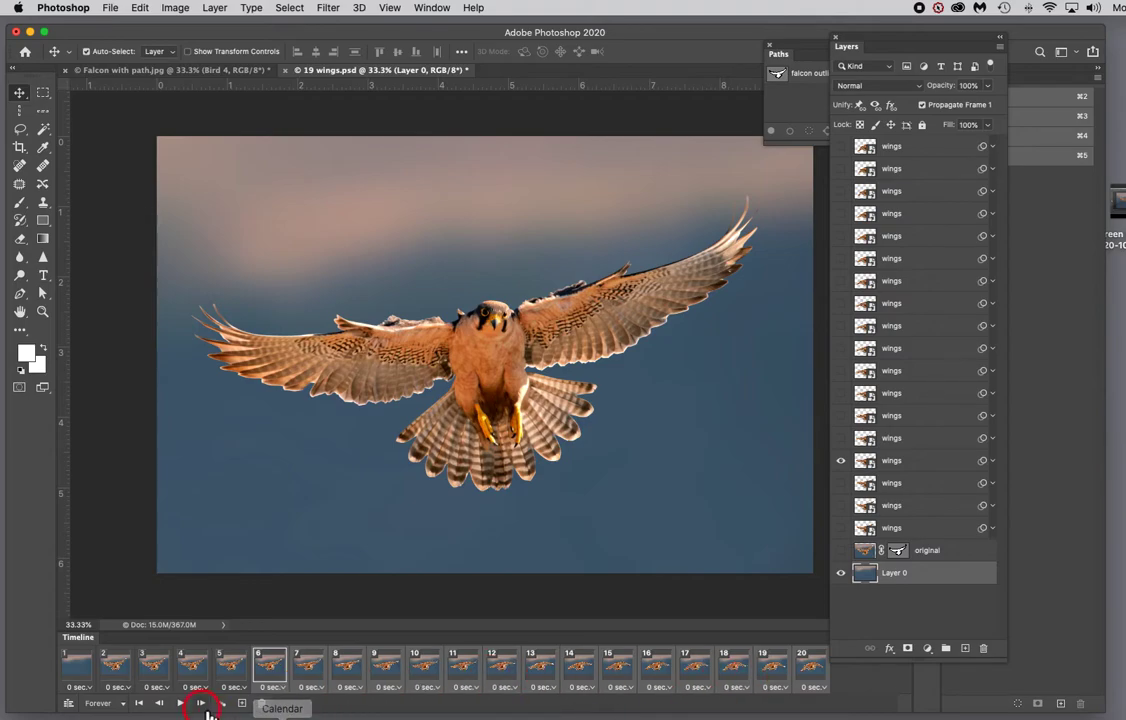
Step: Convert the timeline to a video timeline and back to a frame animation
click(69, 703)
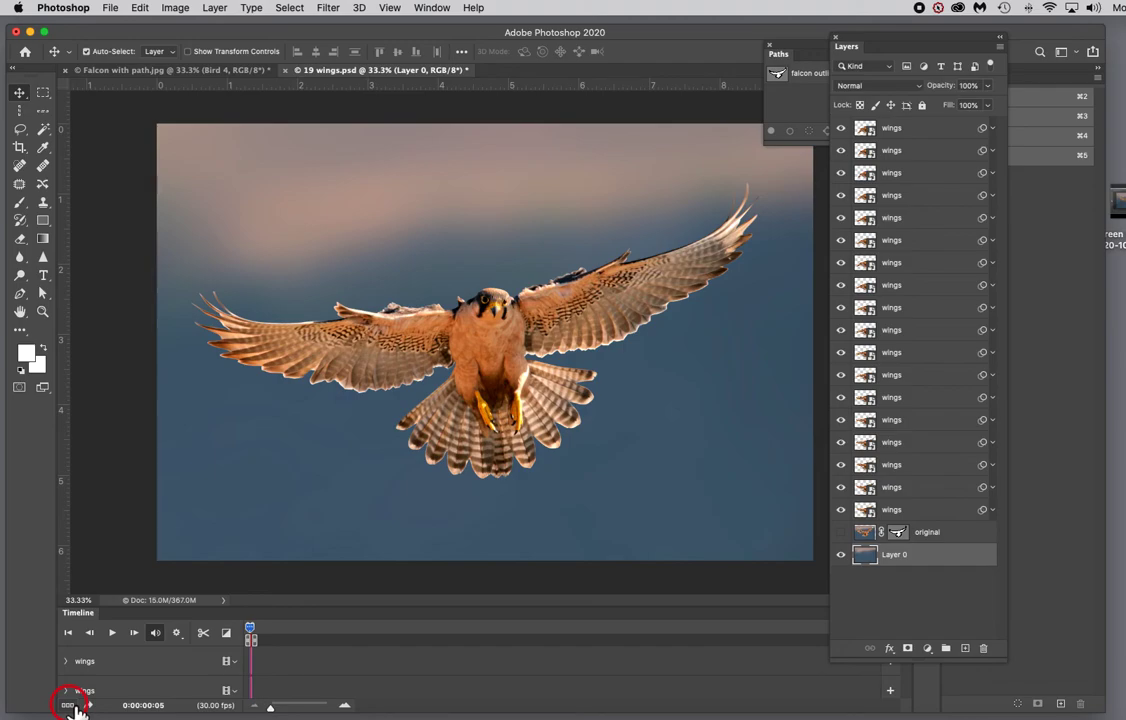
click(69, 704)
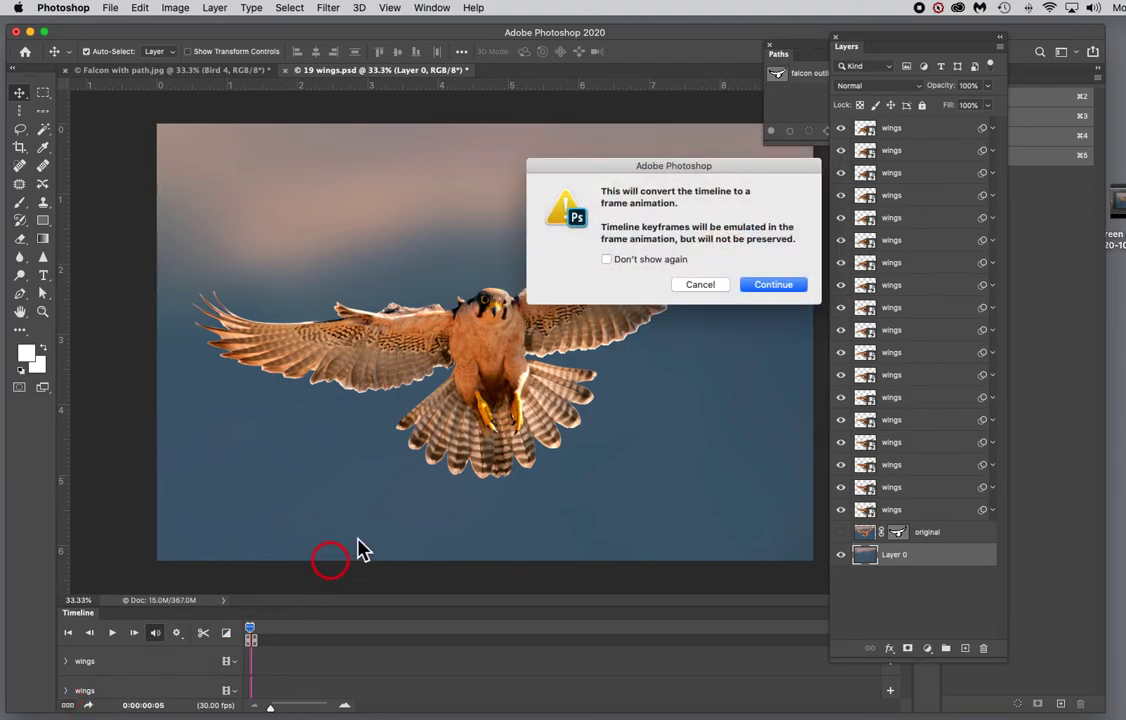
click(777, 286)
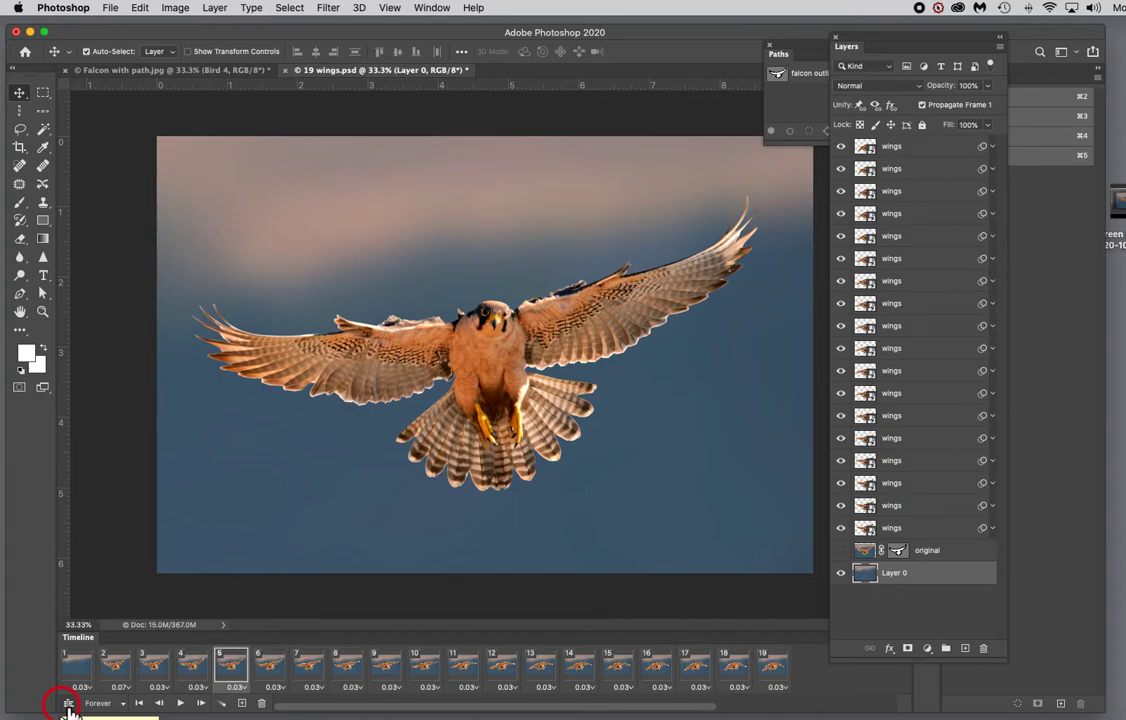
Step: Set the animation looping to Forever and go to the first frame
click(122, 704)
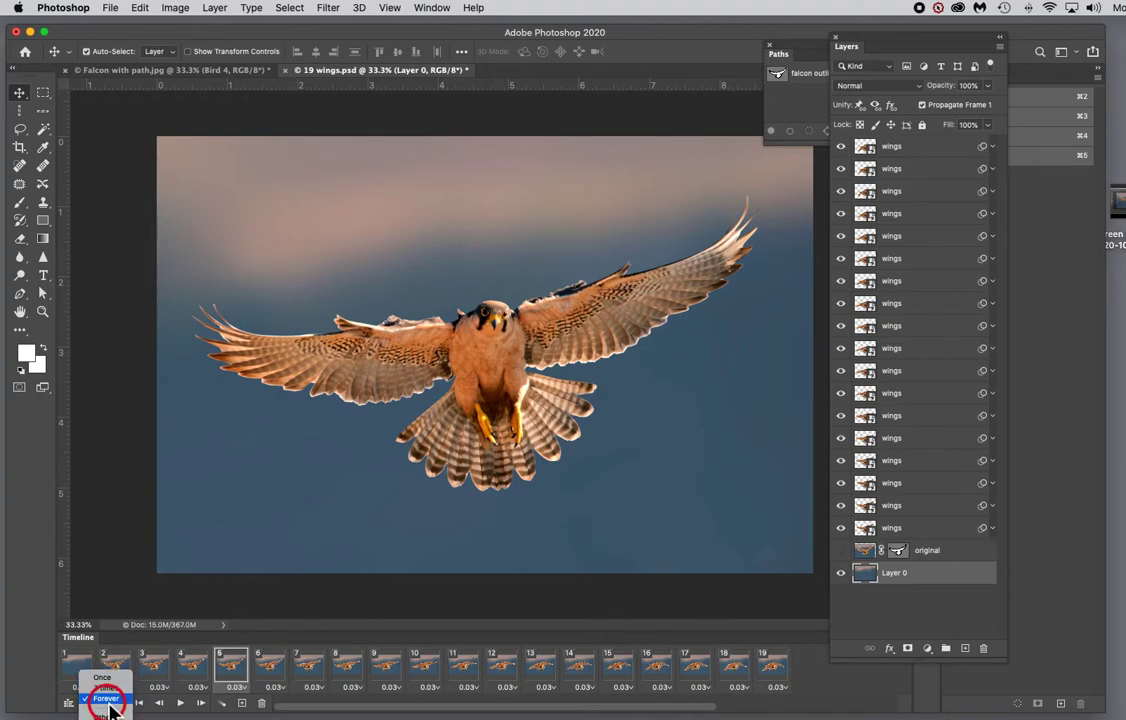
click(106, 699)
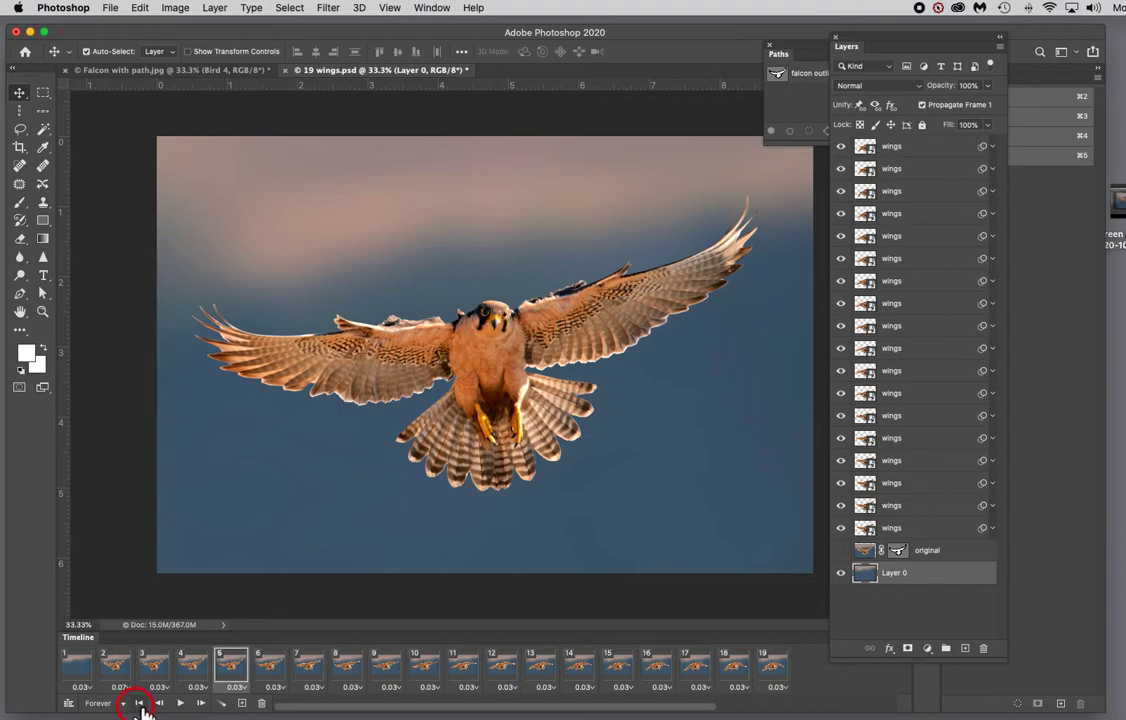
click(141, 704)
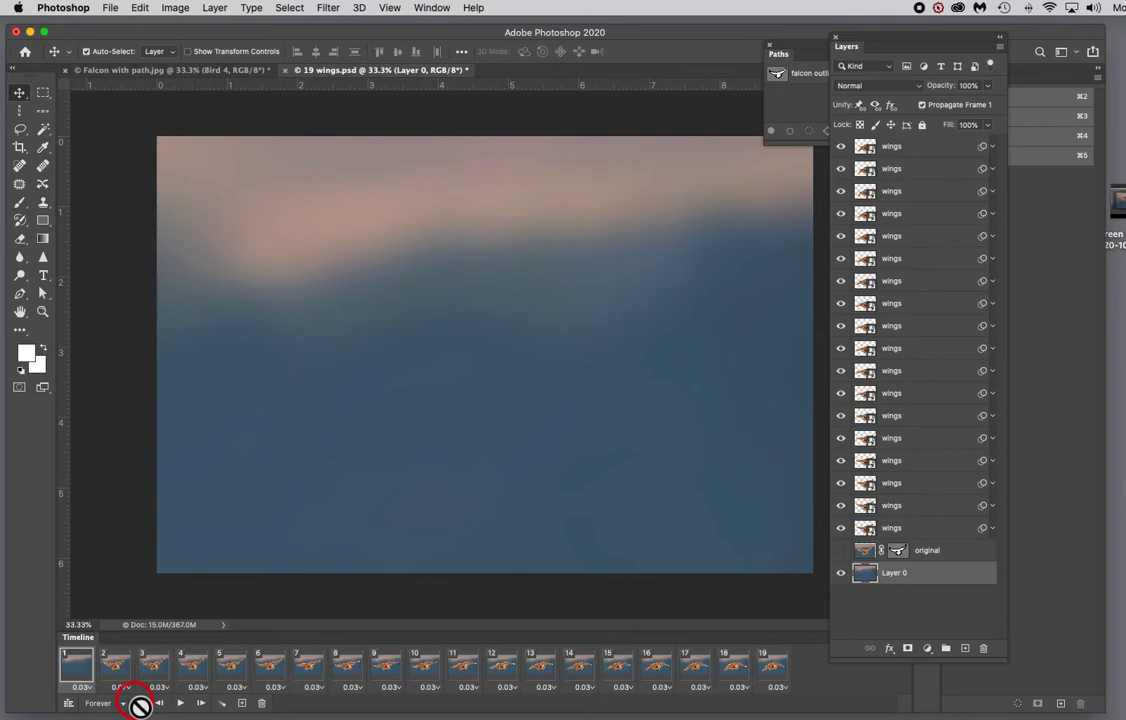
Step: Try deleting Layer 0, then undo the deletion
drag(880, 588, 984, 648)
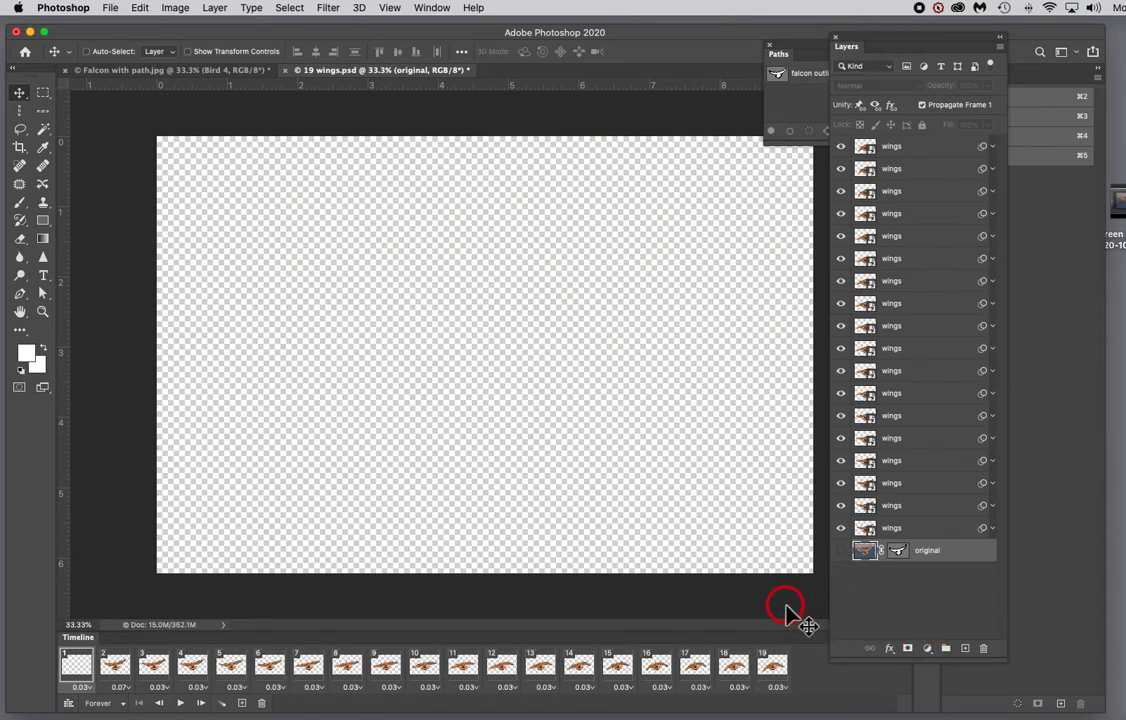
key(super+z)
Step: Set frame 1's disposal method to Dispose
click(77, 668)
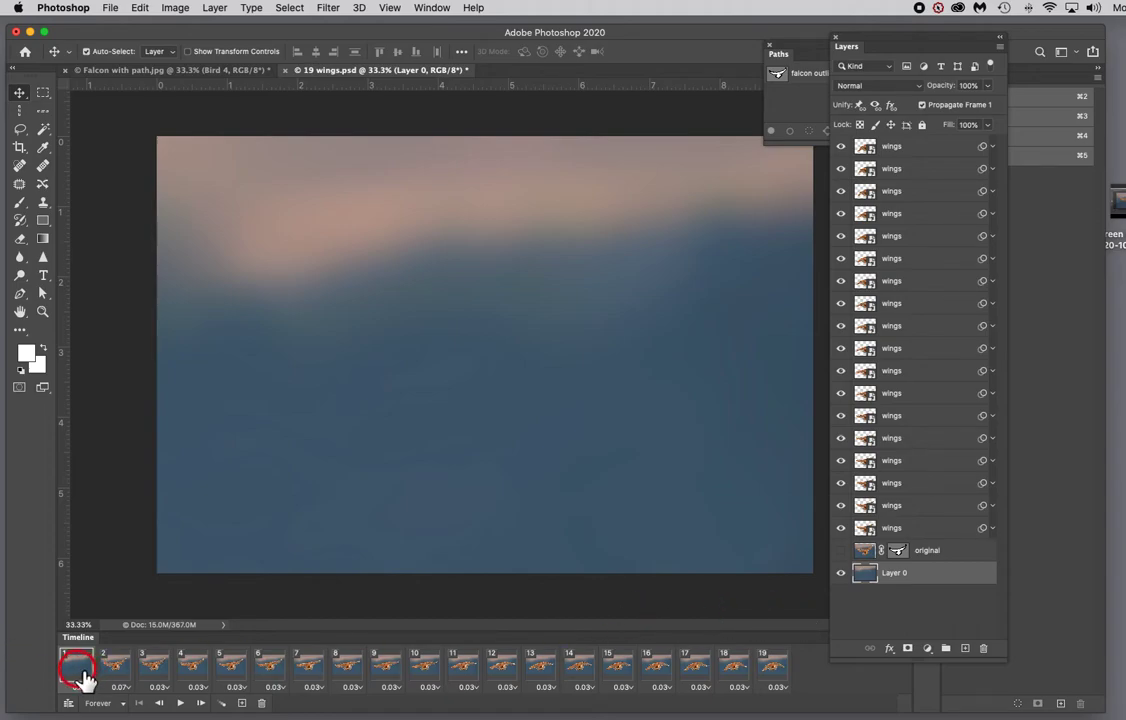
right_click(81, 679)
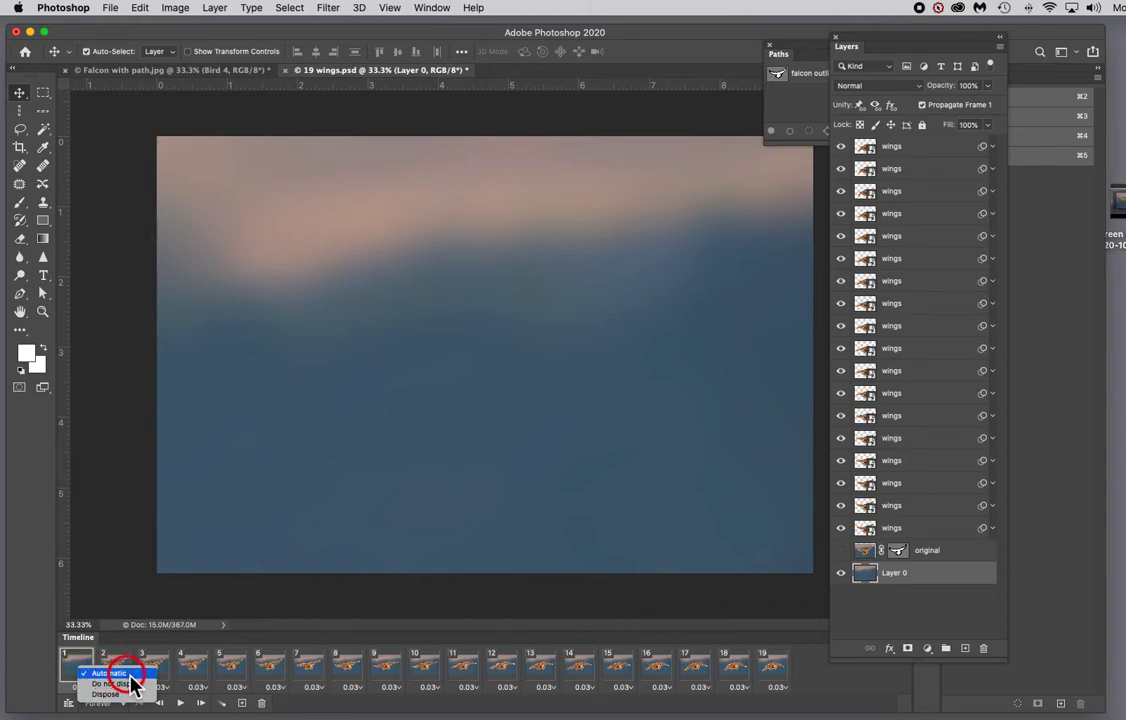
click(113, 684)
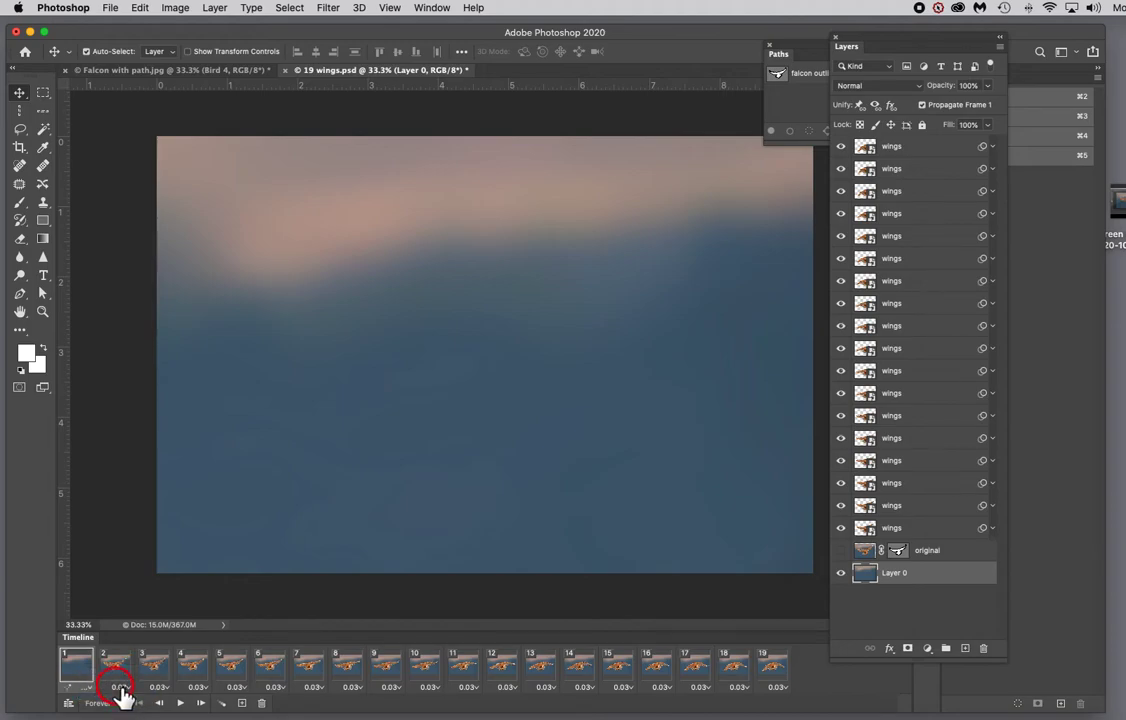
right_click(79, 673)
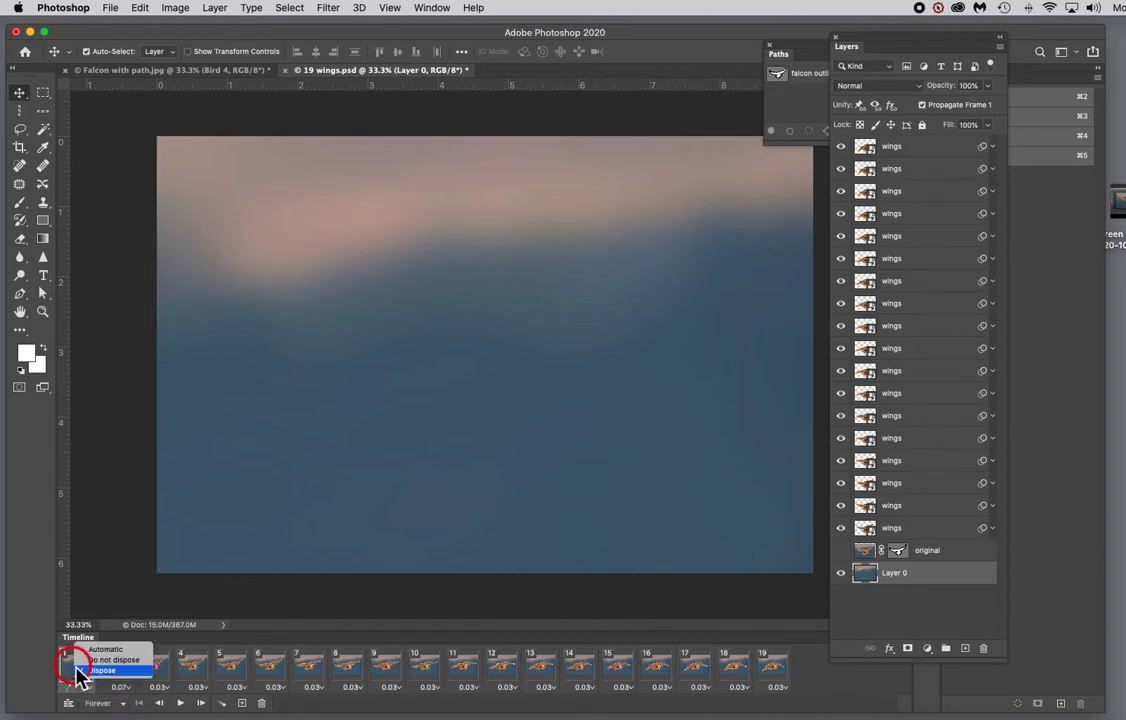
click(80, 670)
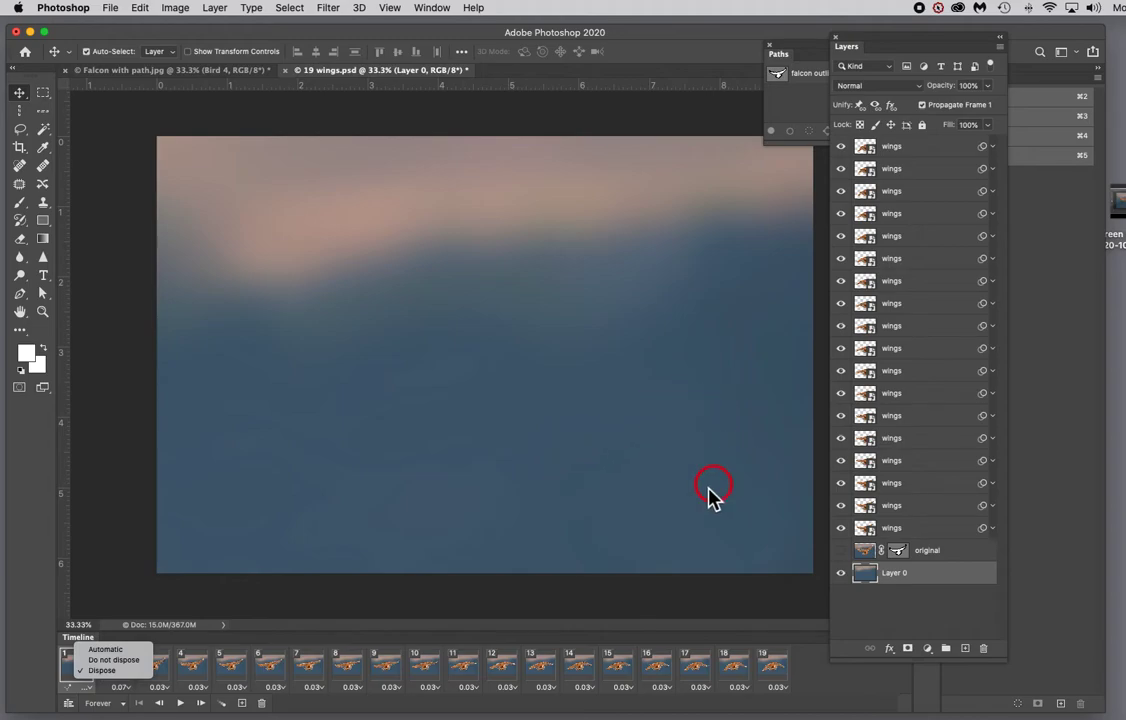
Step: Delete the first frame from the animation, then play and stop the preview
click(929, 670)
drag(929, 667, 917, 574)
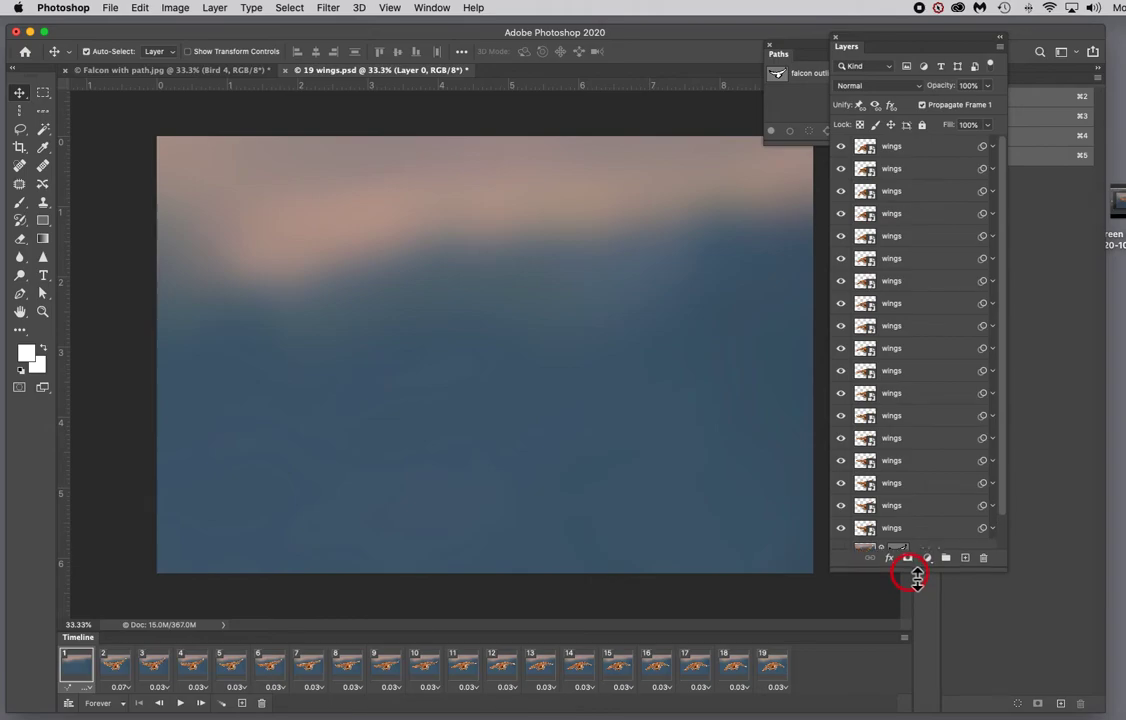
click(905, 638)
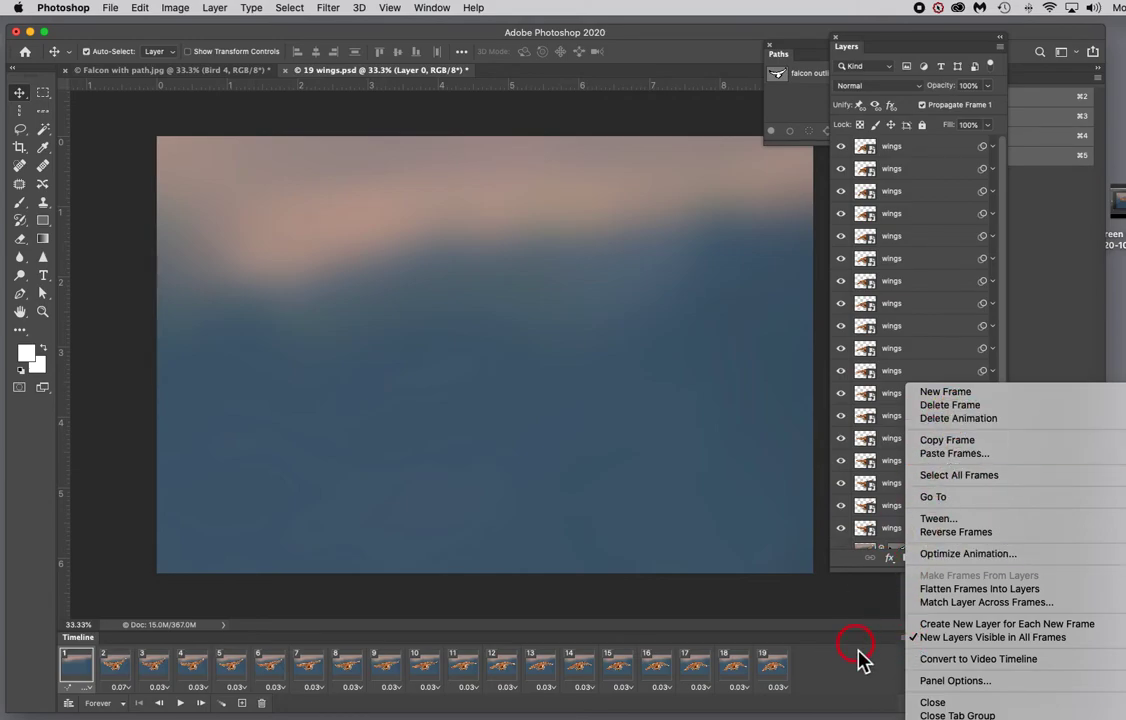
click(843, 624)
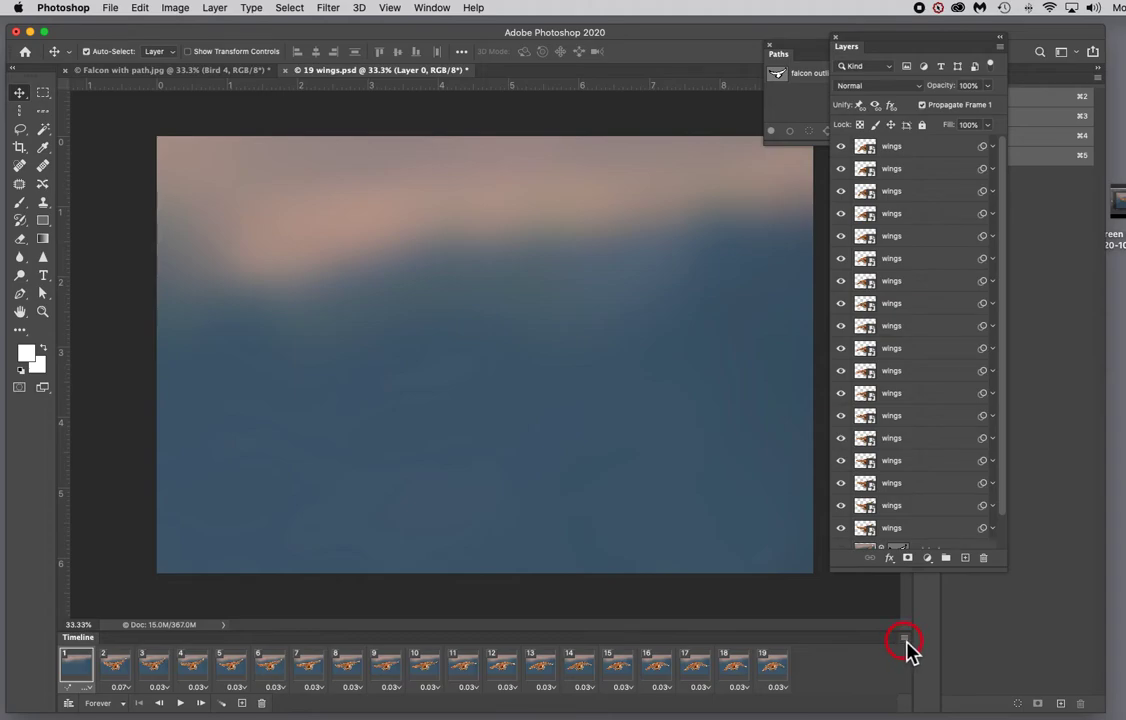
click(904, 640)
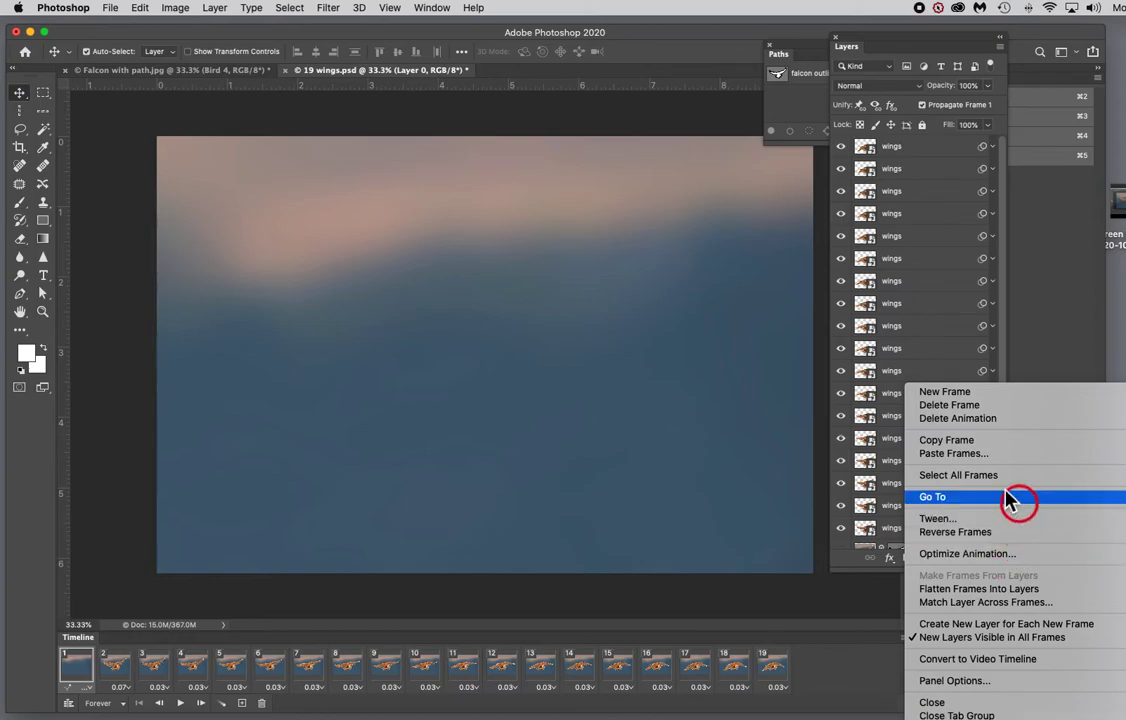
click(963, 408)
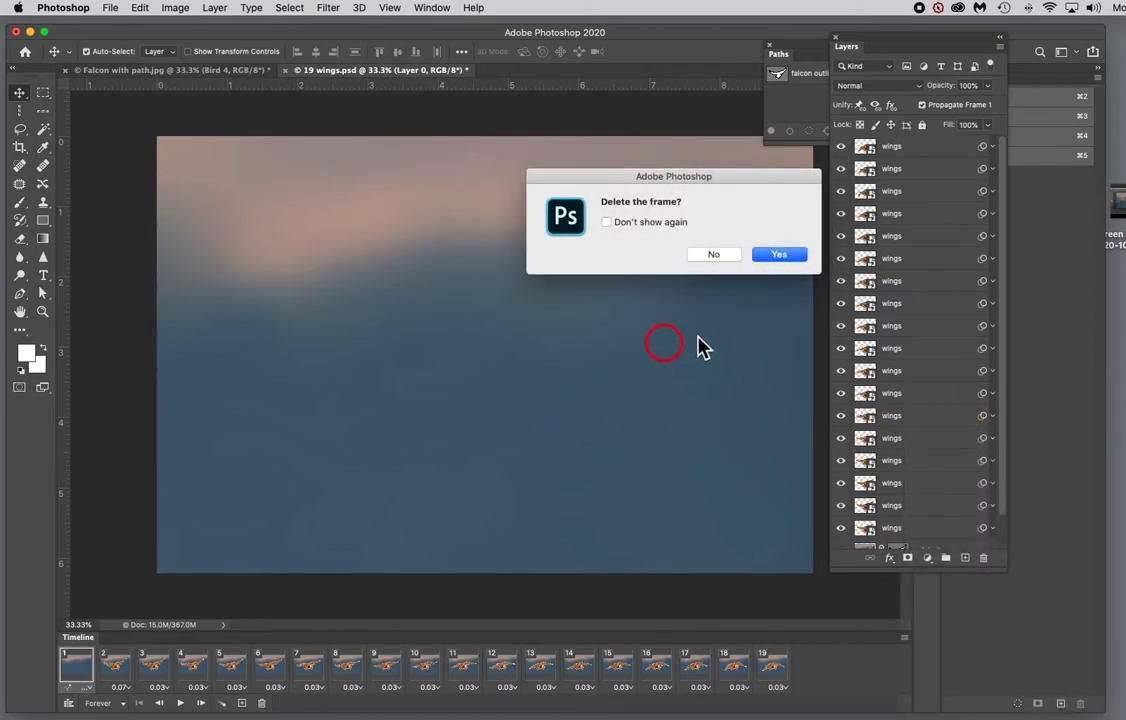
click(776, 256)
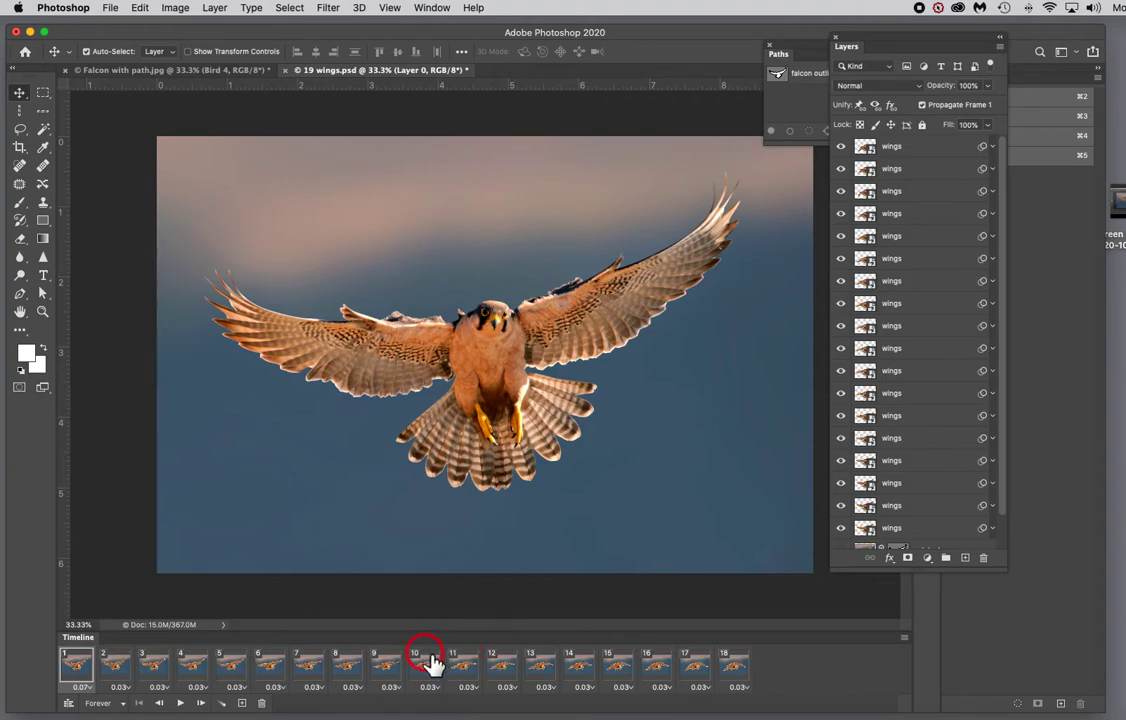
click(181, 703)
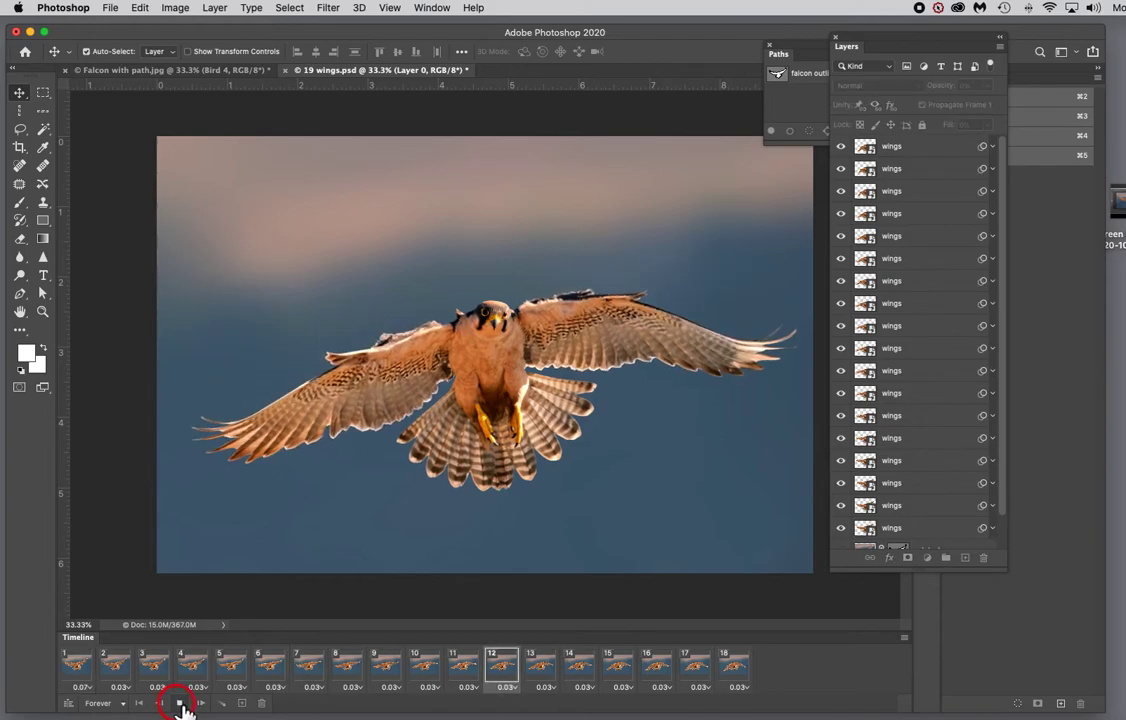
click(181, 704)
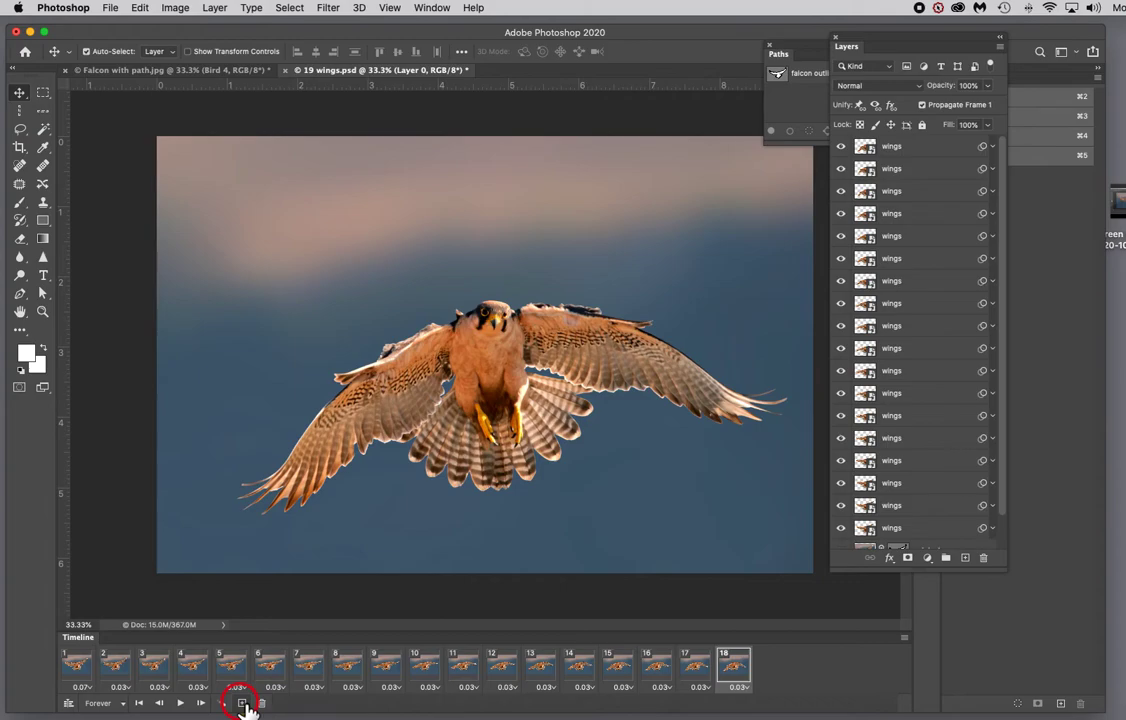
Step: Select a wings layer and view frame 8 of the timeline
click(893, 438)
click(350, 670)
click(242, 703)
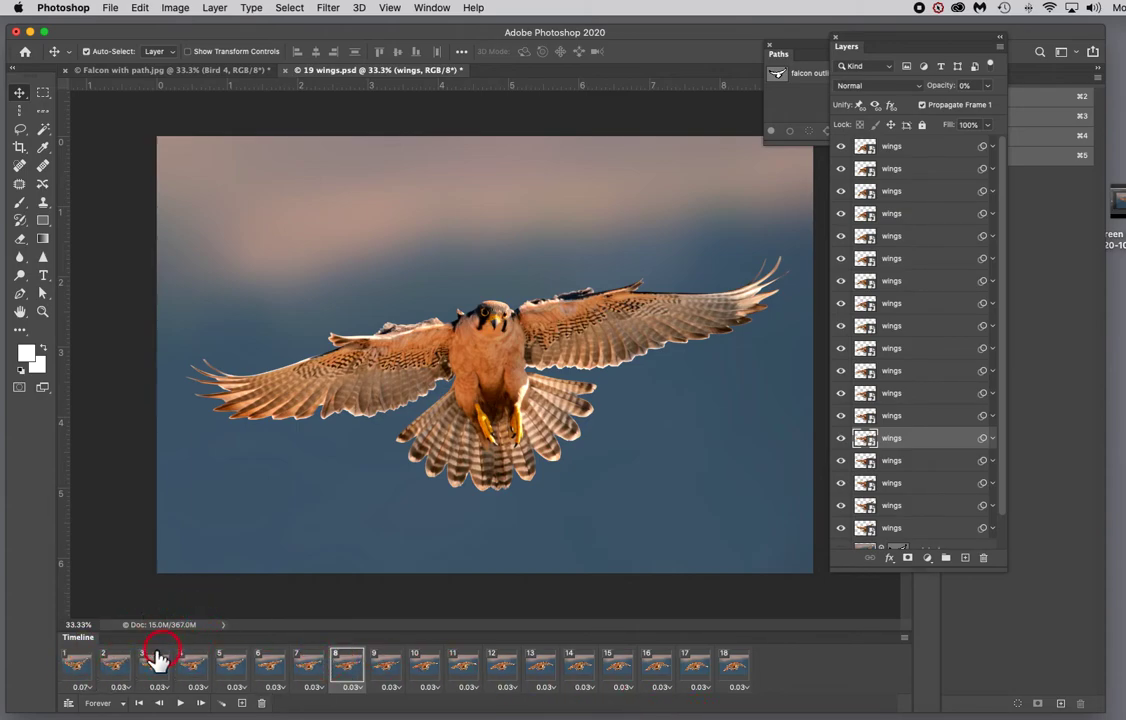
Step: Select all 18 animation frames and copy them
click(80, 668)
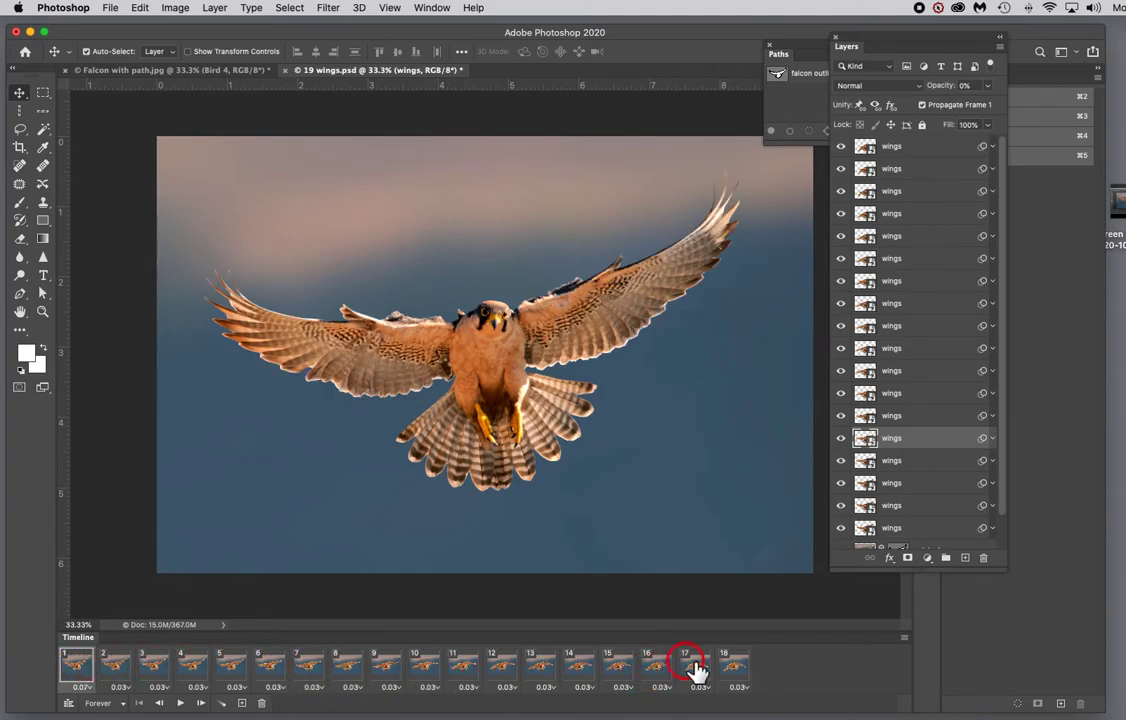
shift+click(733, 670)
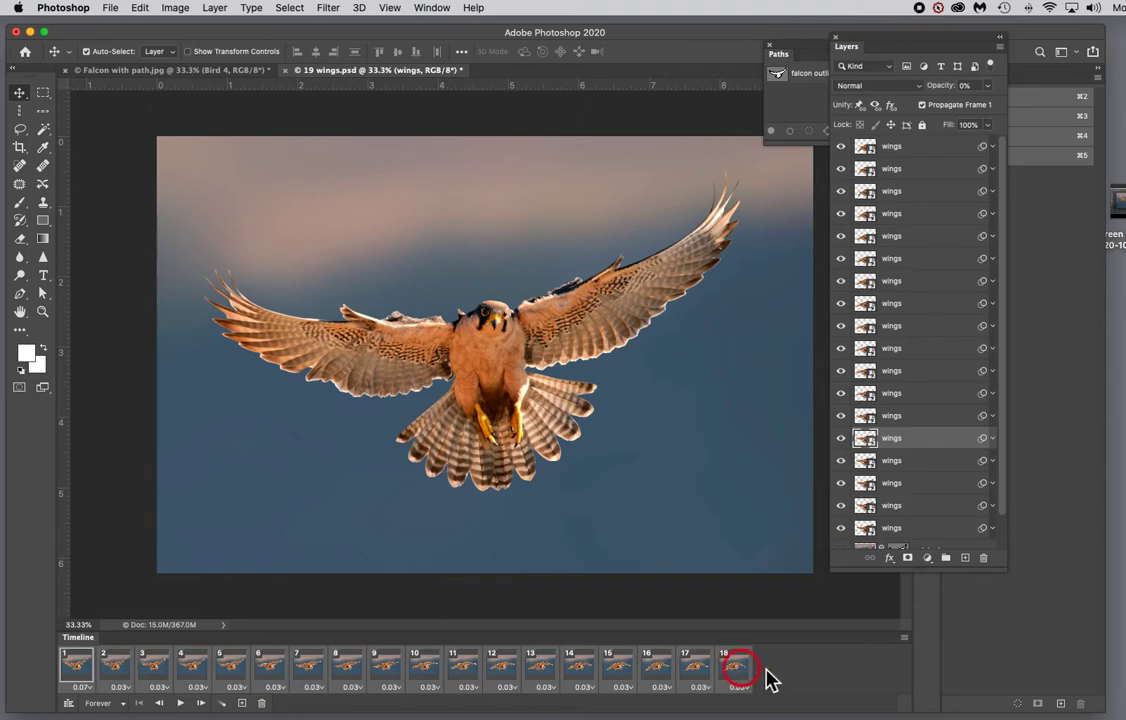
click(904, 640)
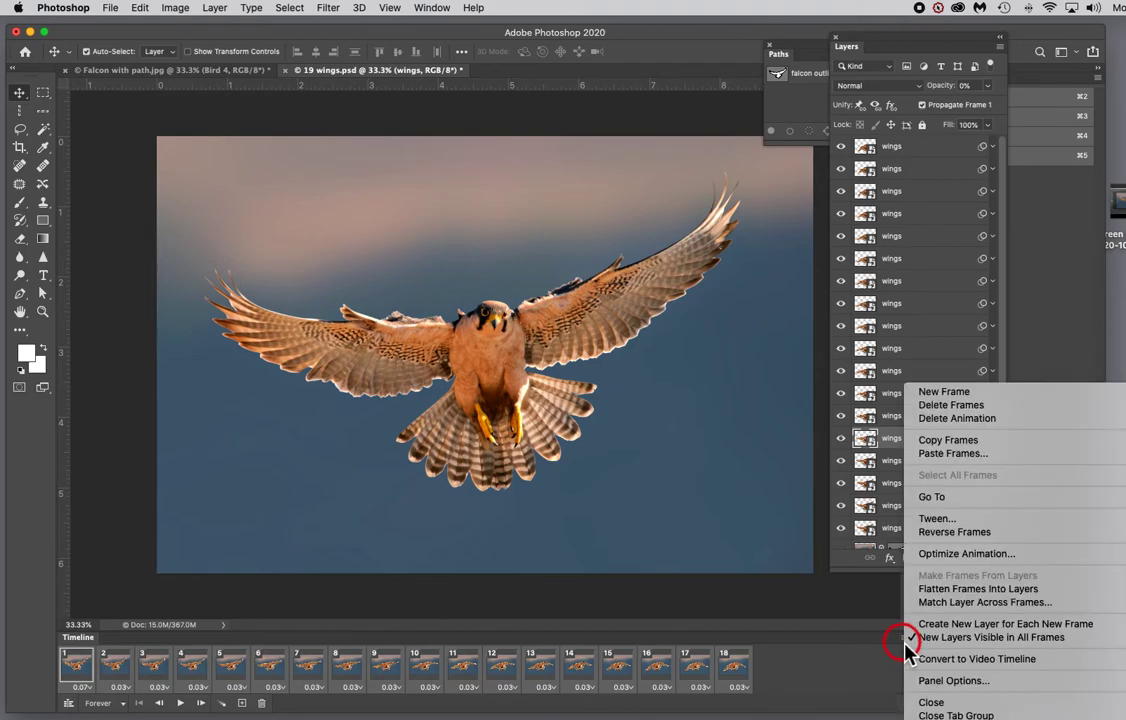
click(950, 442)
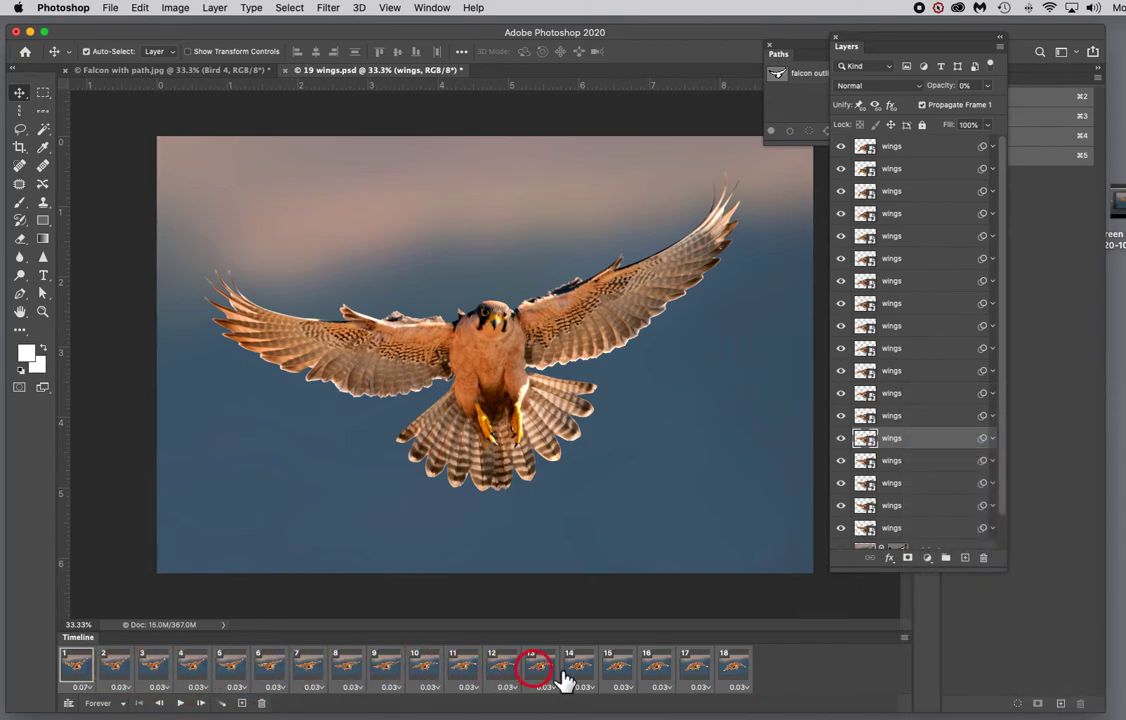
Step: Paste the copied frames after the last frame, using Paste After Selection
click(738, 665)
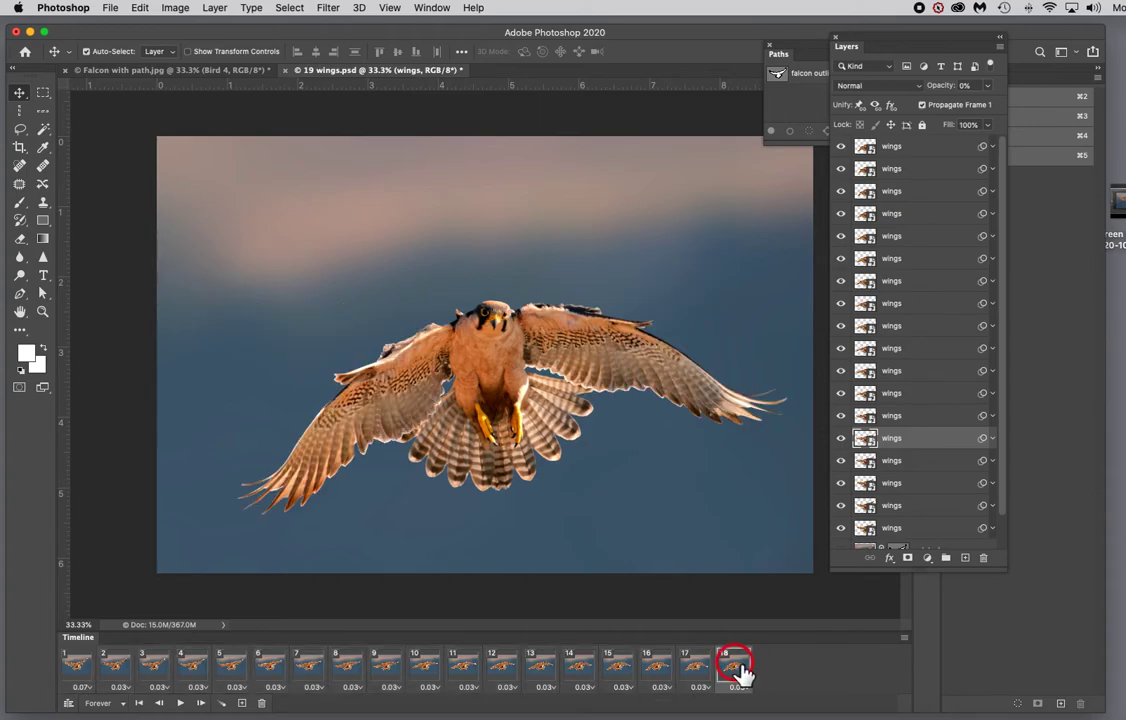
click(904, 641)
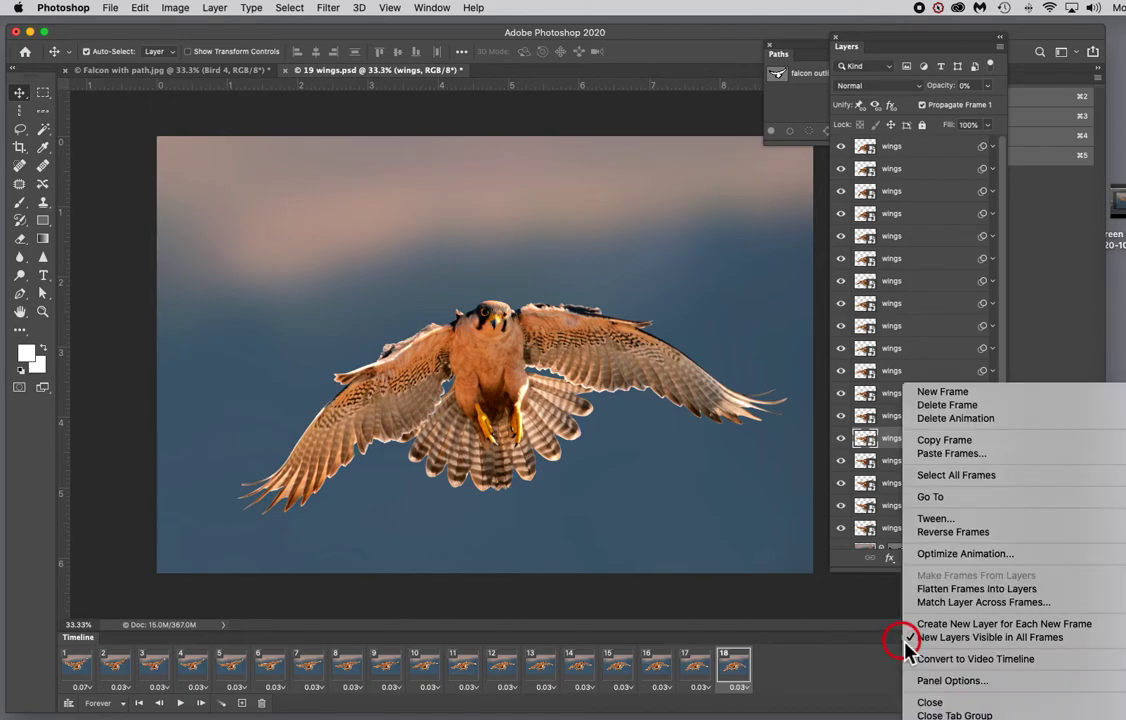
click(958, 460)
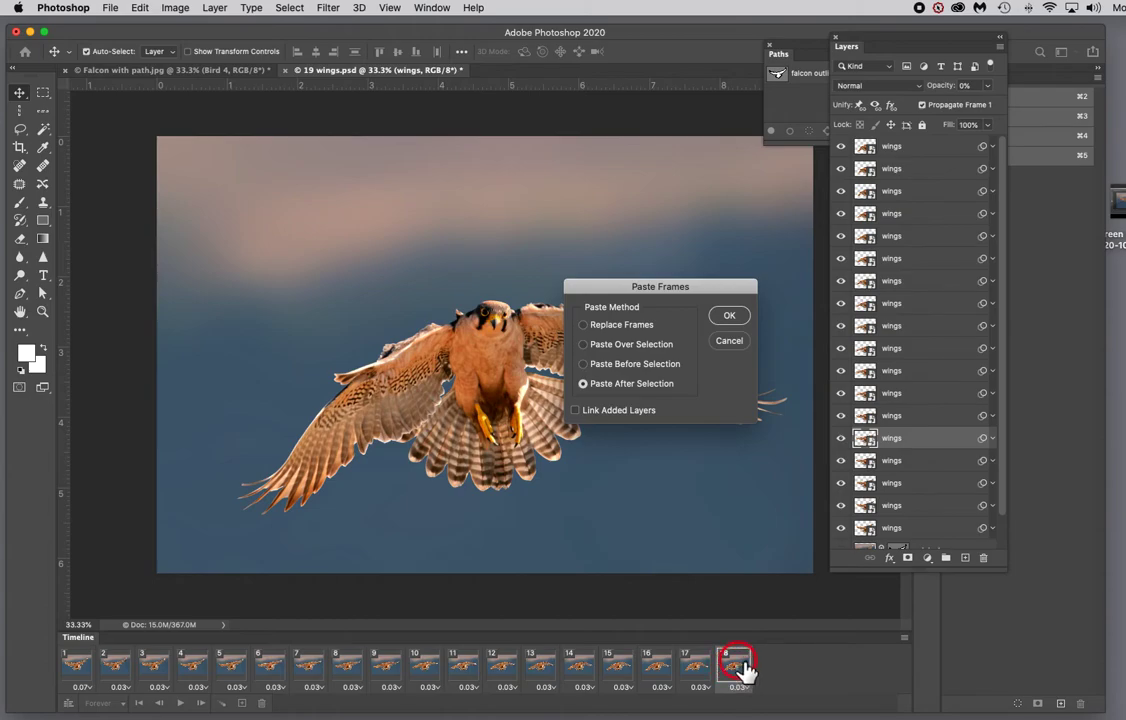
click(735, 318)
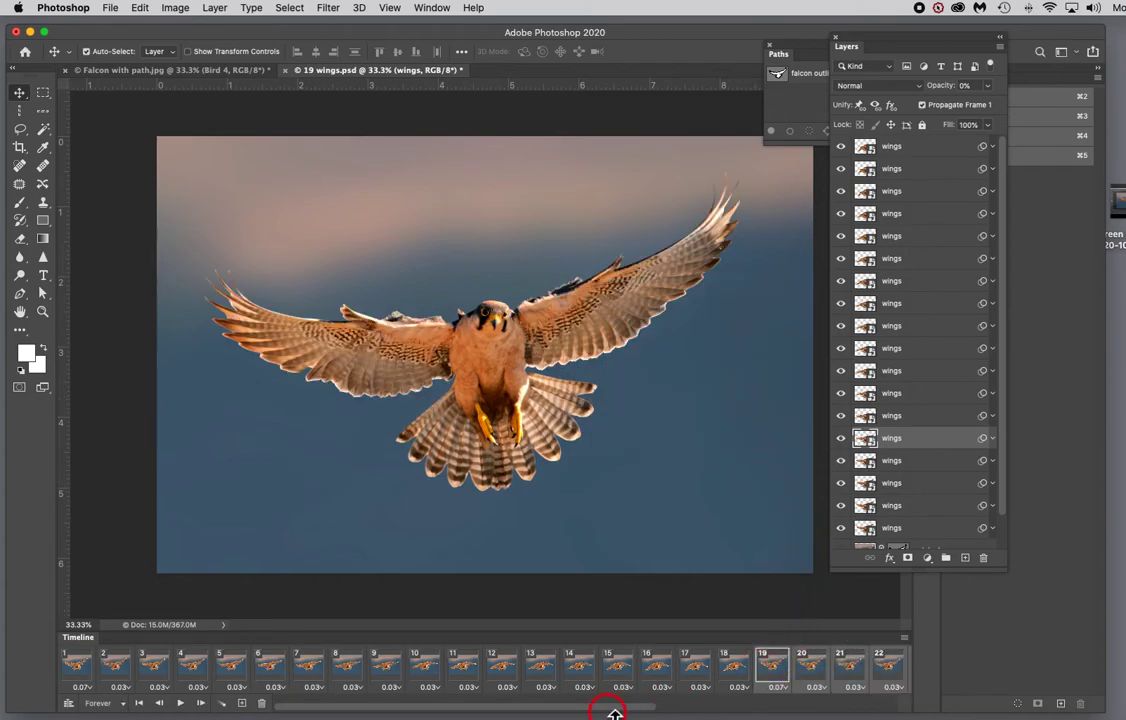
Step: Reverse the order of the pasted frames 19 to 36
drag(612, 710, 858, 712)
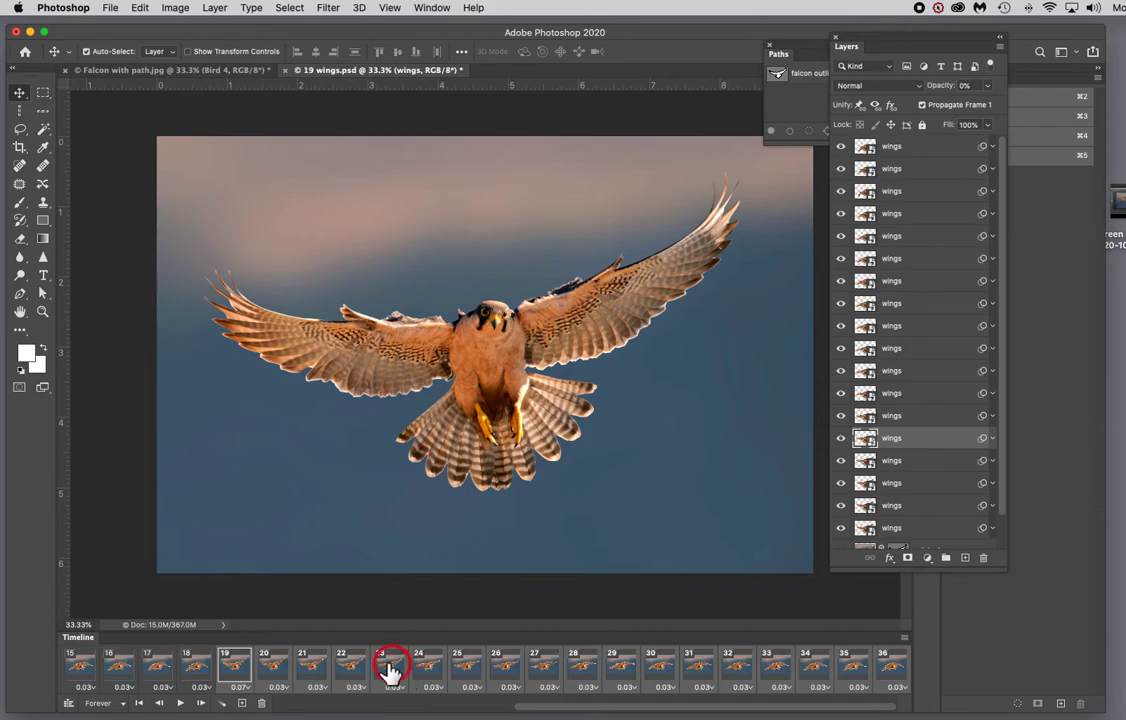
click(903, 638)
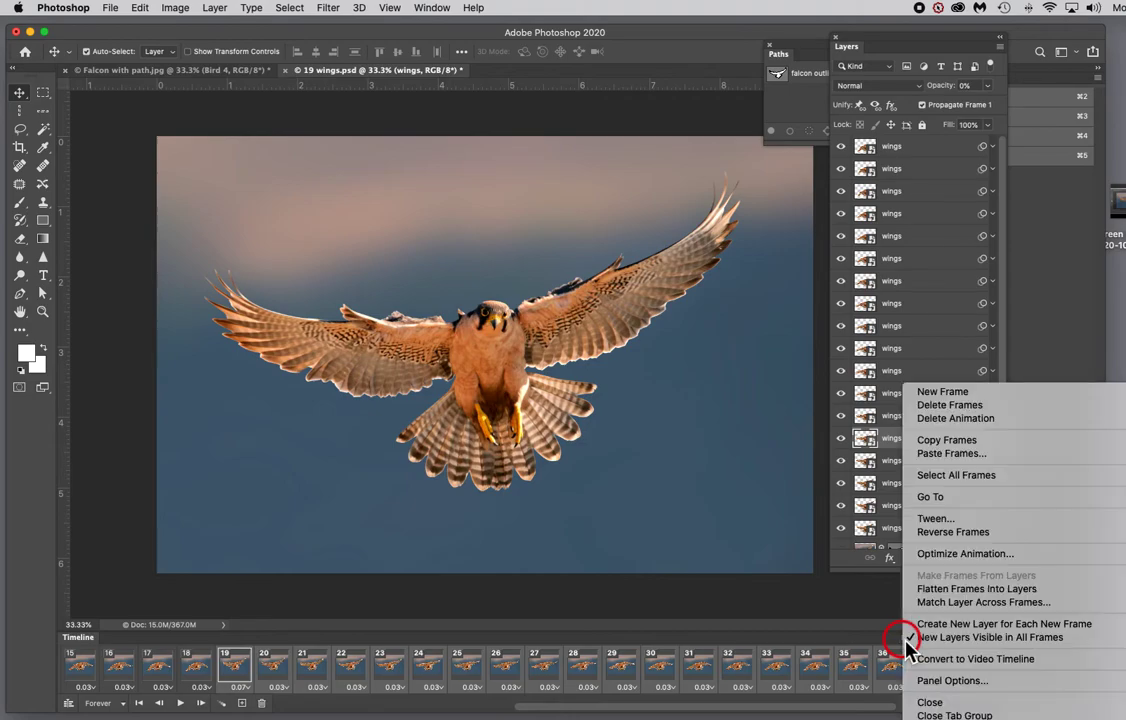
click(969, 538)
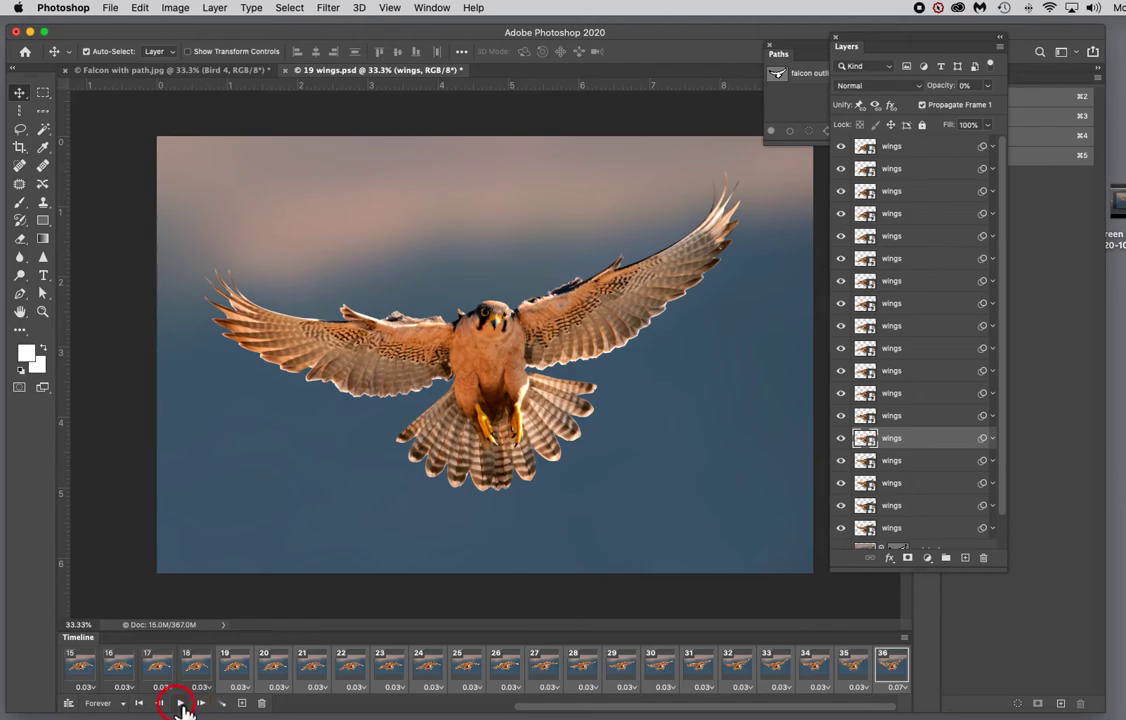
Step: Go to the first frame, then play and stop the animation preview
scroll(223, 680, left, 10)
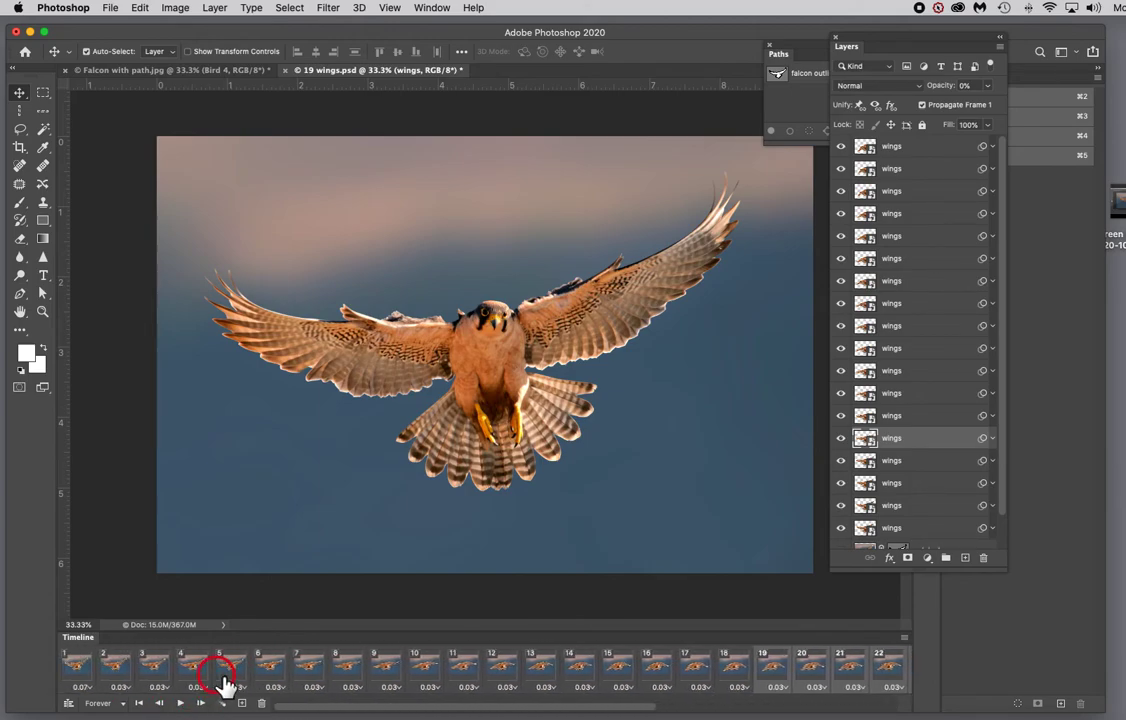
click(90, 672)
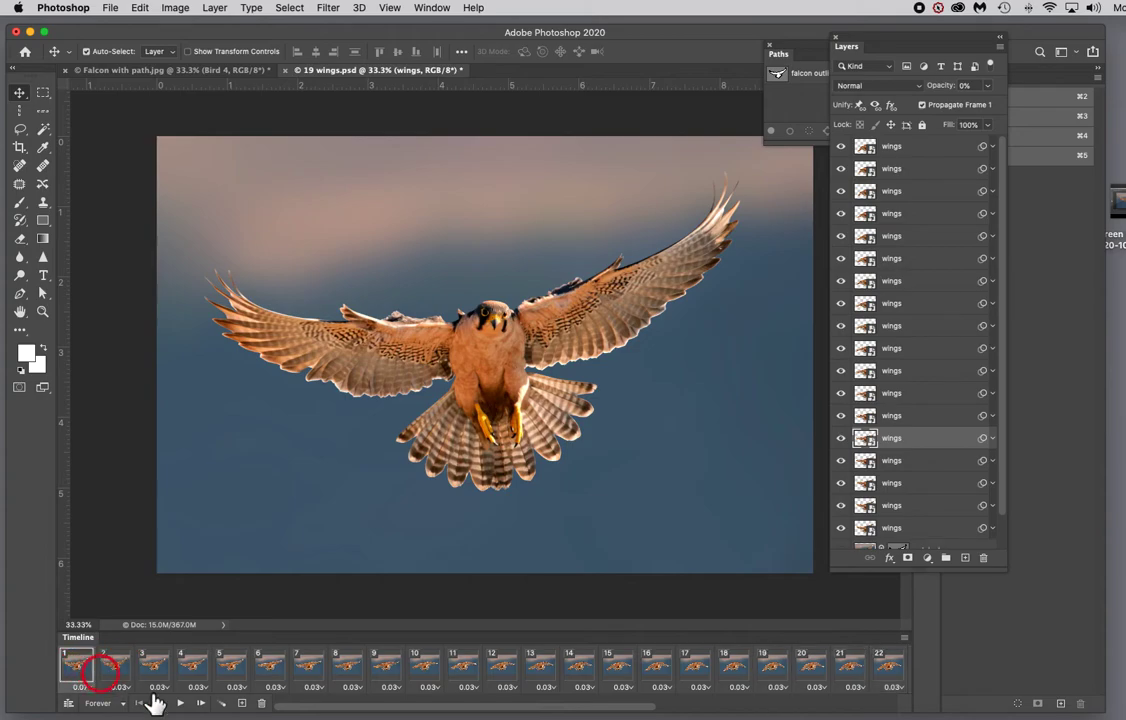
click(181, 704)
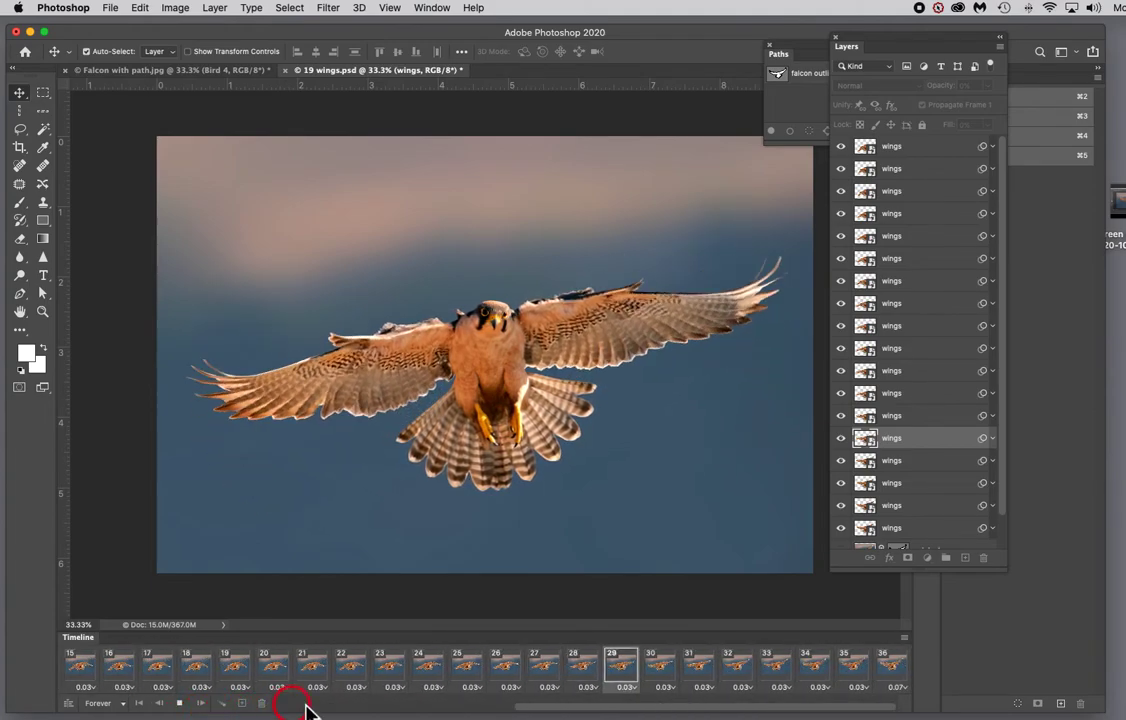
click(179, 703)
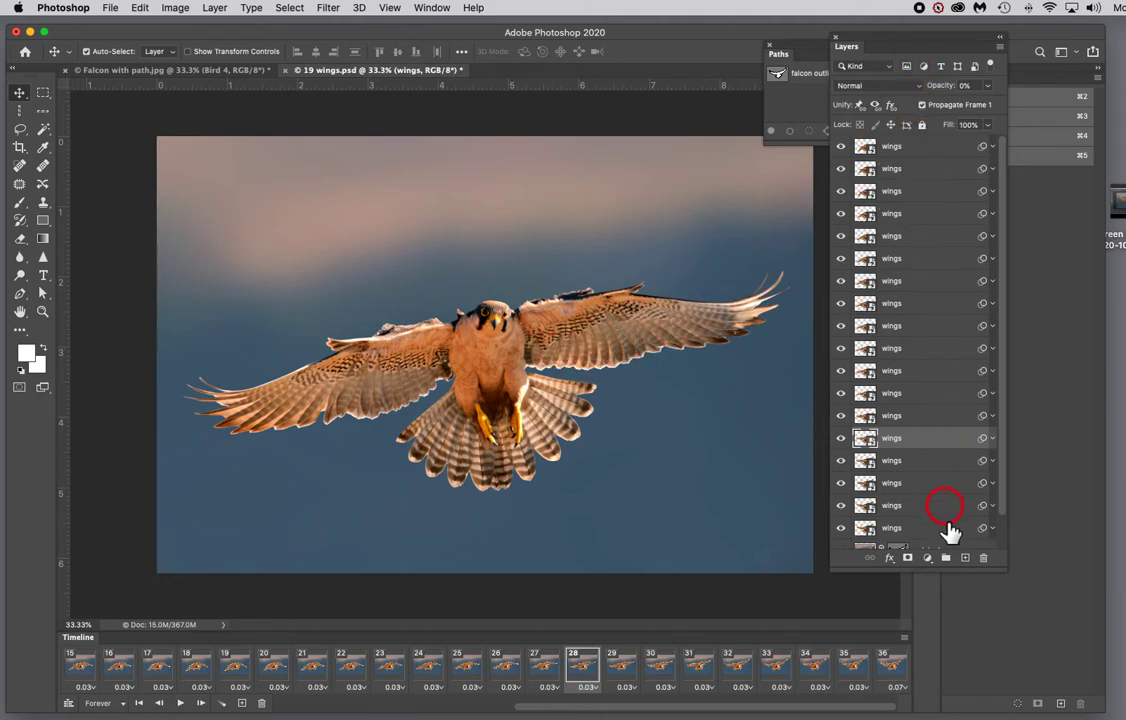
drag(912, 530, 945, 548)
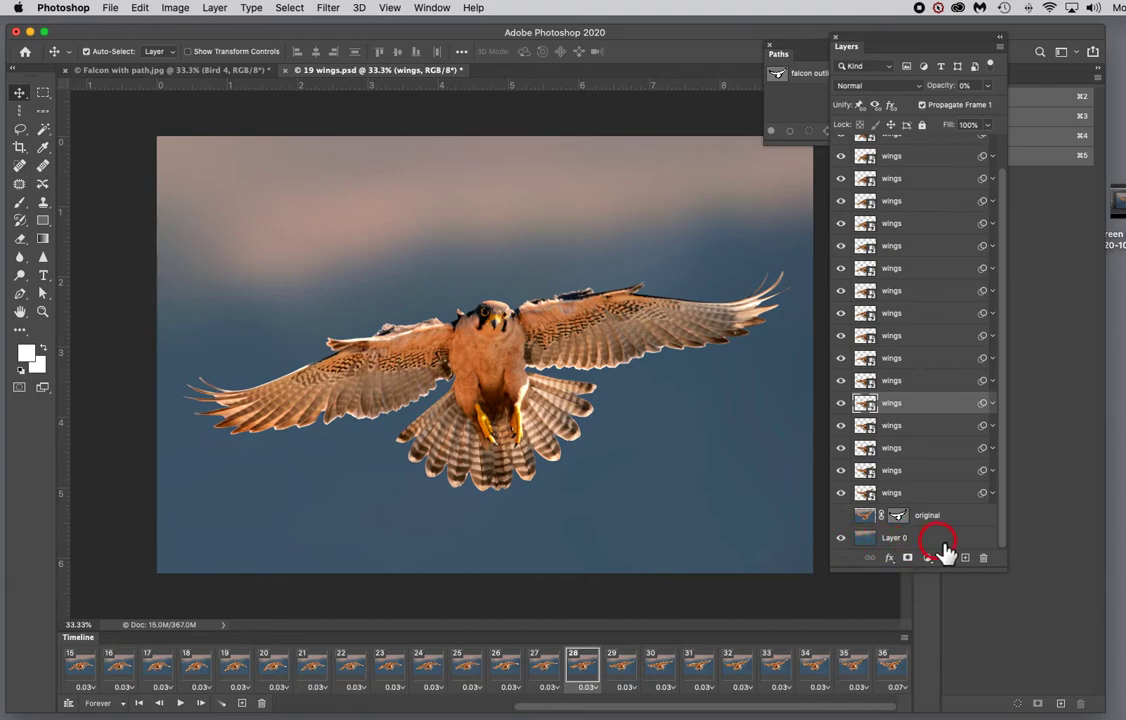
drag(945, 550, 750, 462)
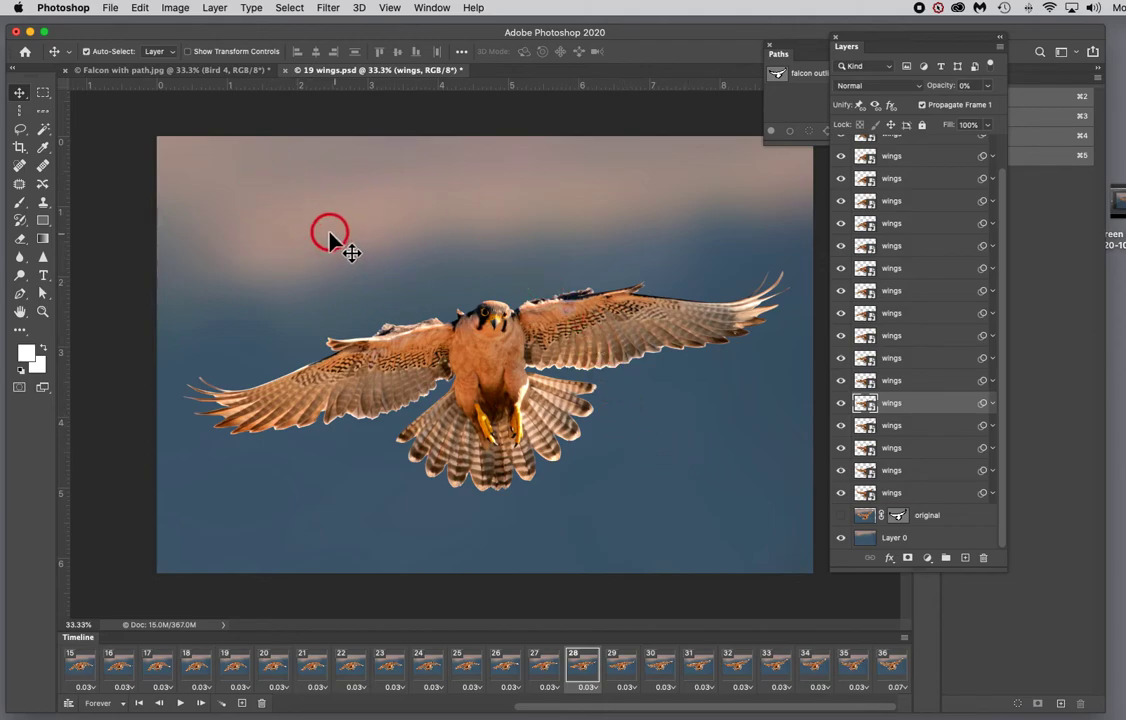
Step: Open Render Video and set the format to H.264 with the High Quality preset
click(110, 8)
mouse_move(244, 206)
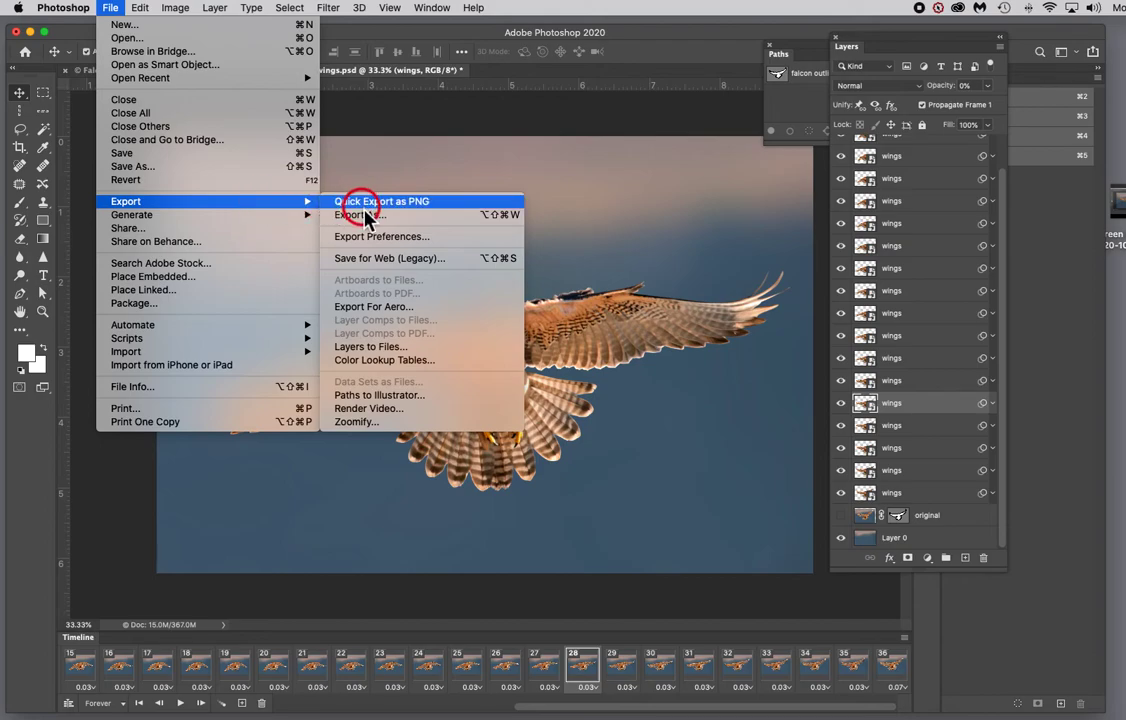
click(389, 416)
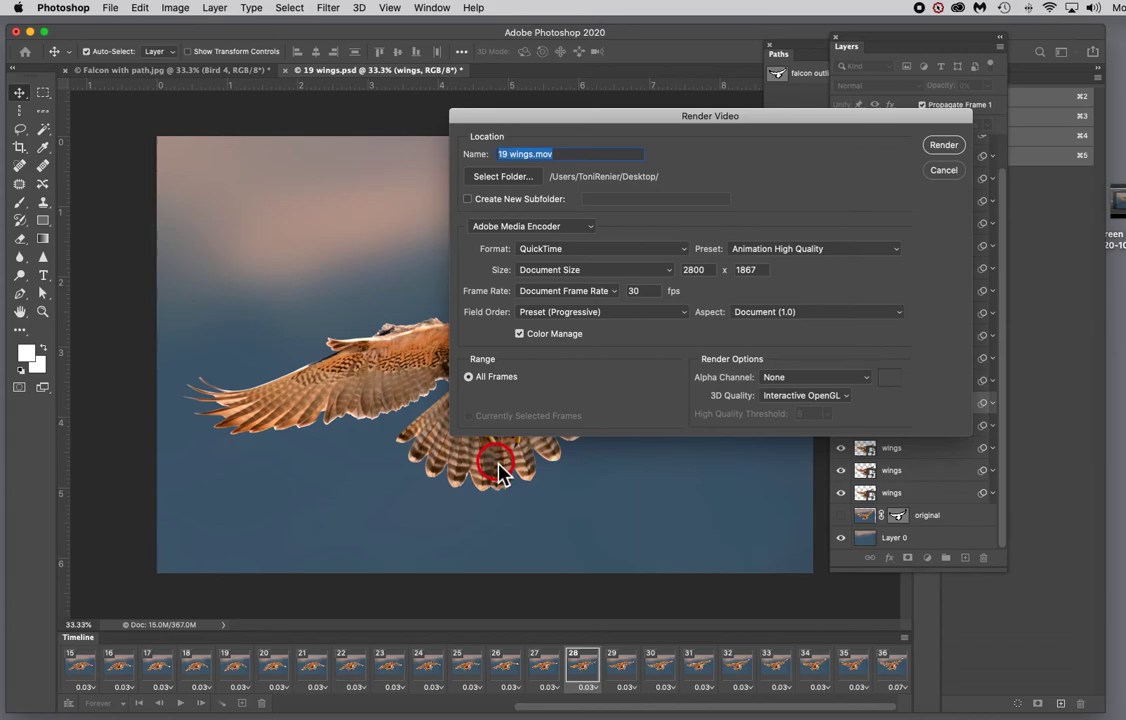
drag(775, 122, 397, 414)
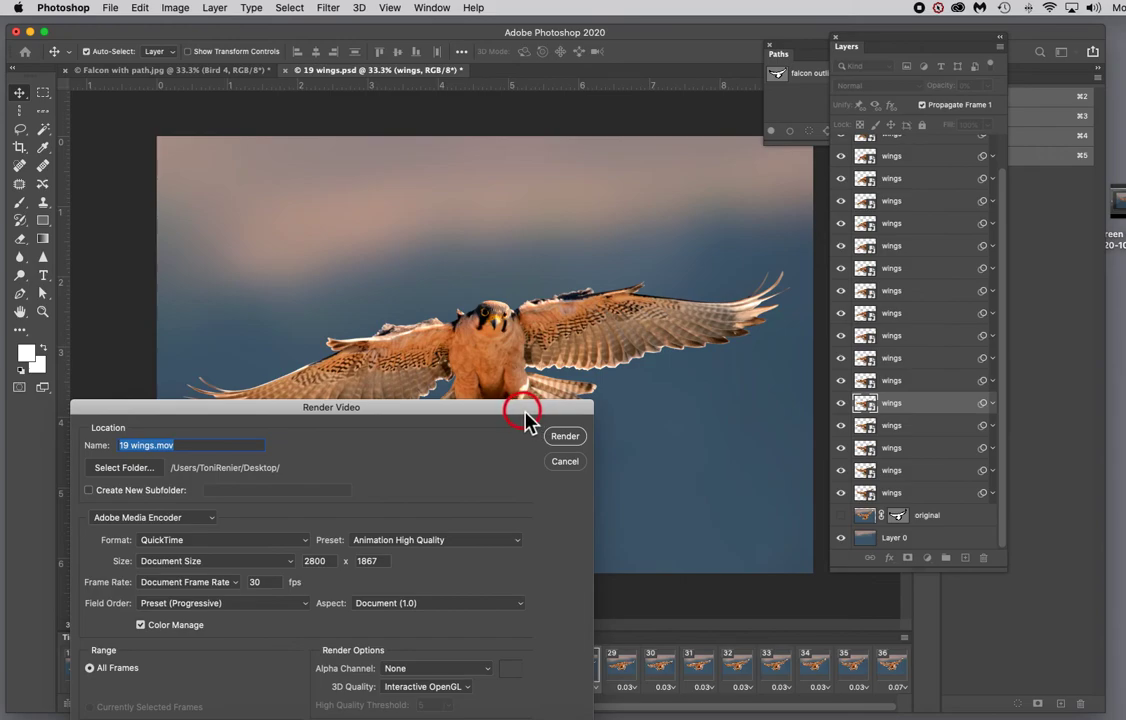
drag(525, 420, 644, 510)
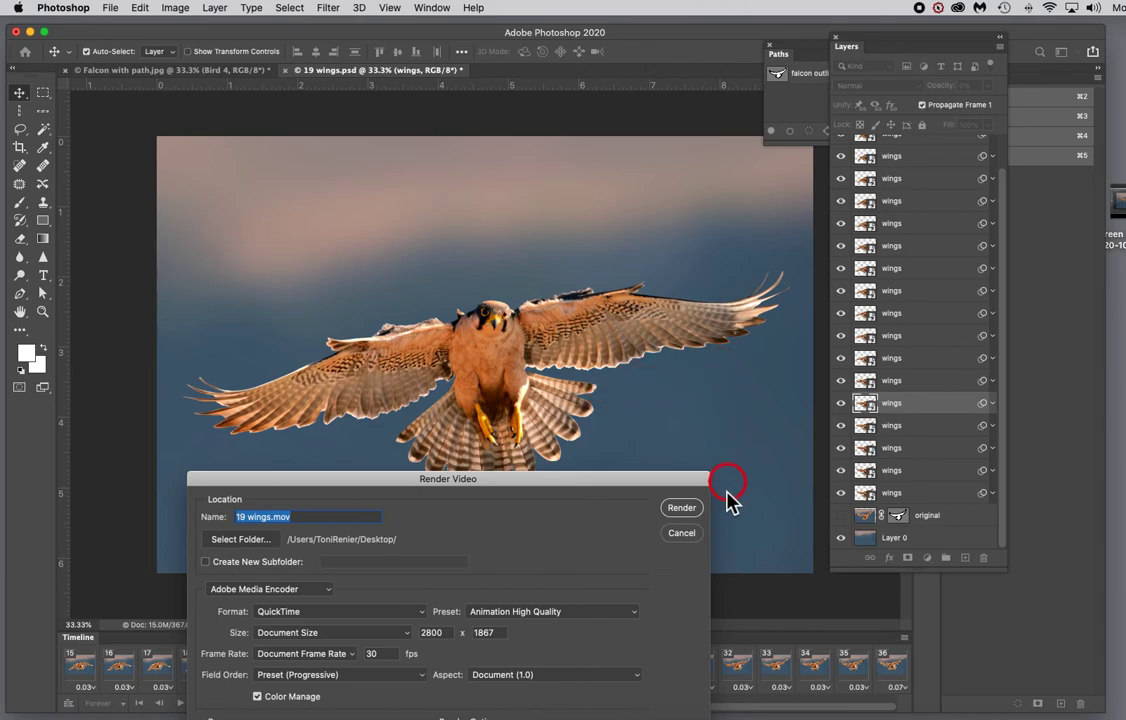
drag(638, 485, 660, 232)
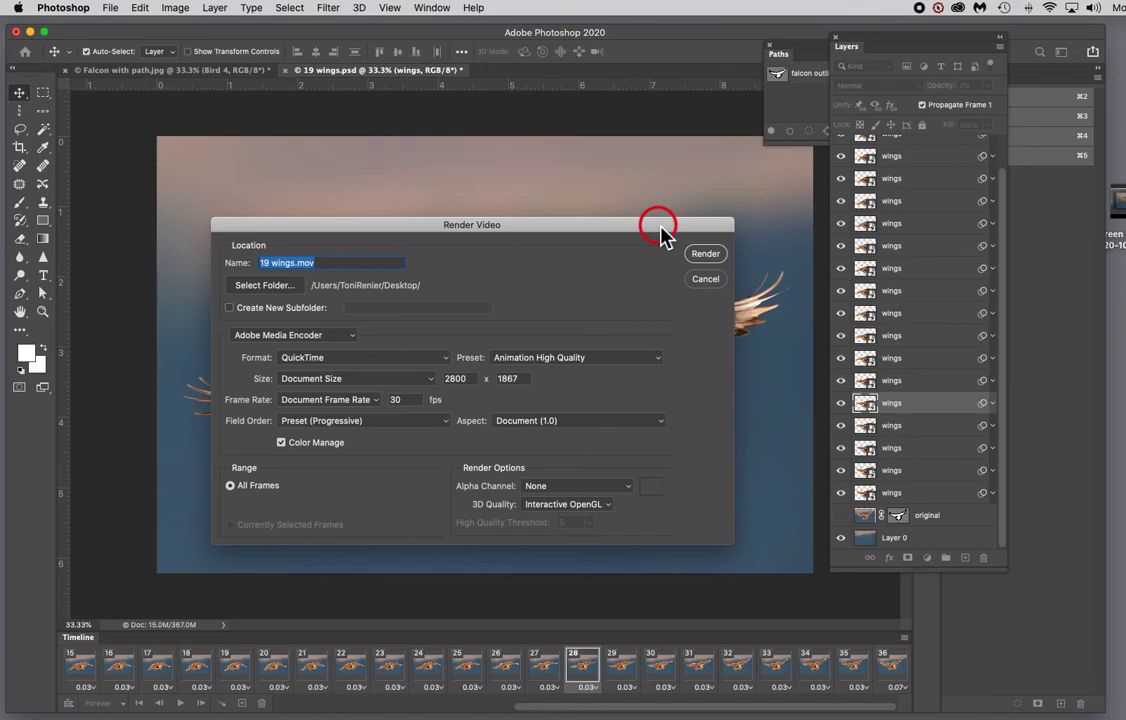
click(445, 366)
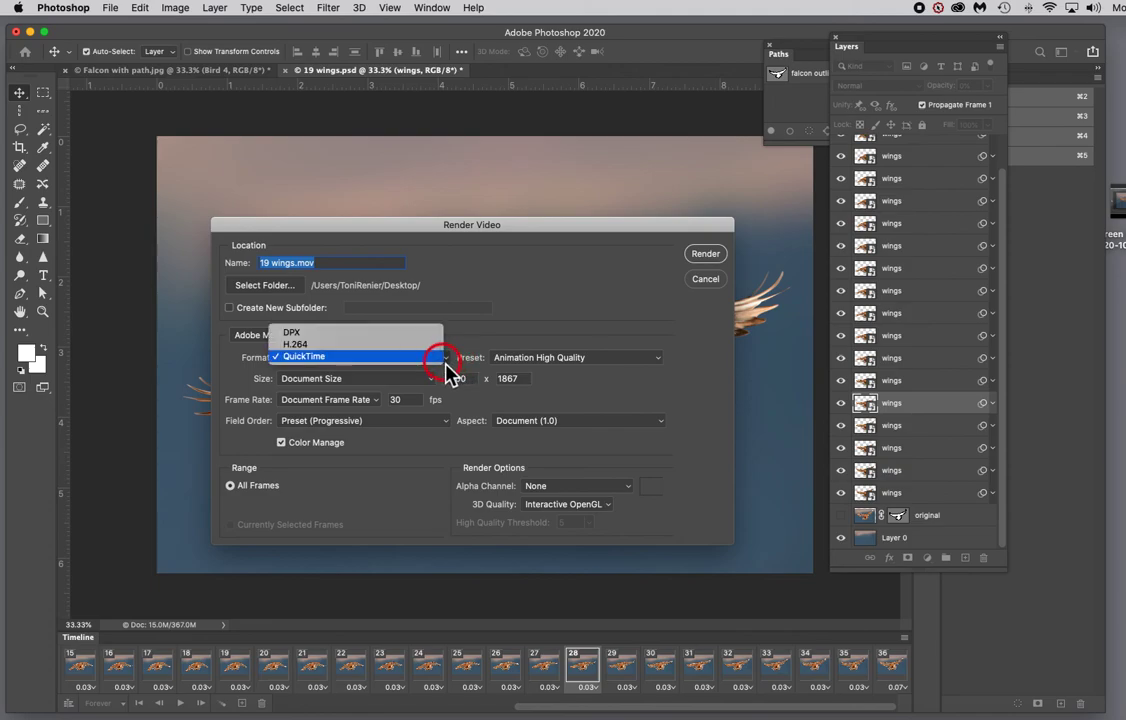
click(380, 349)
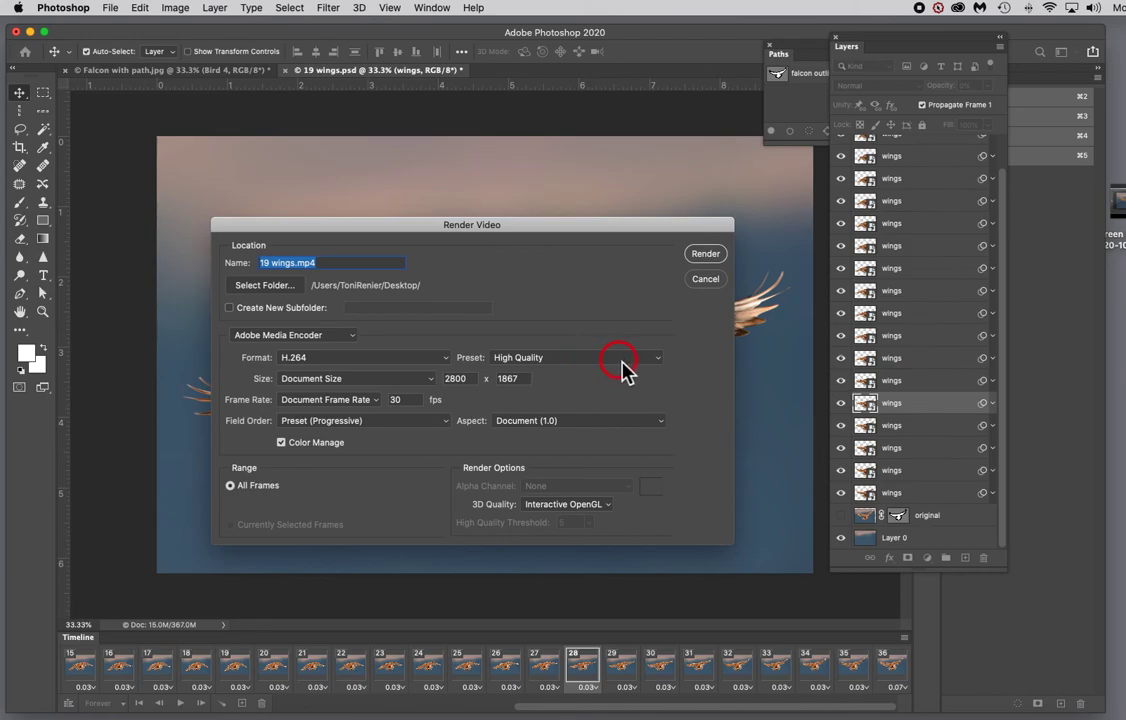
click(658, 368)
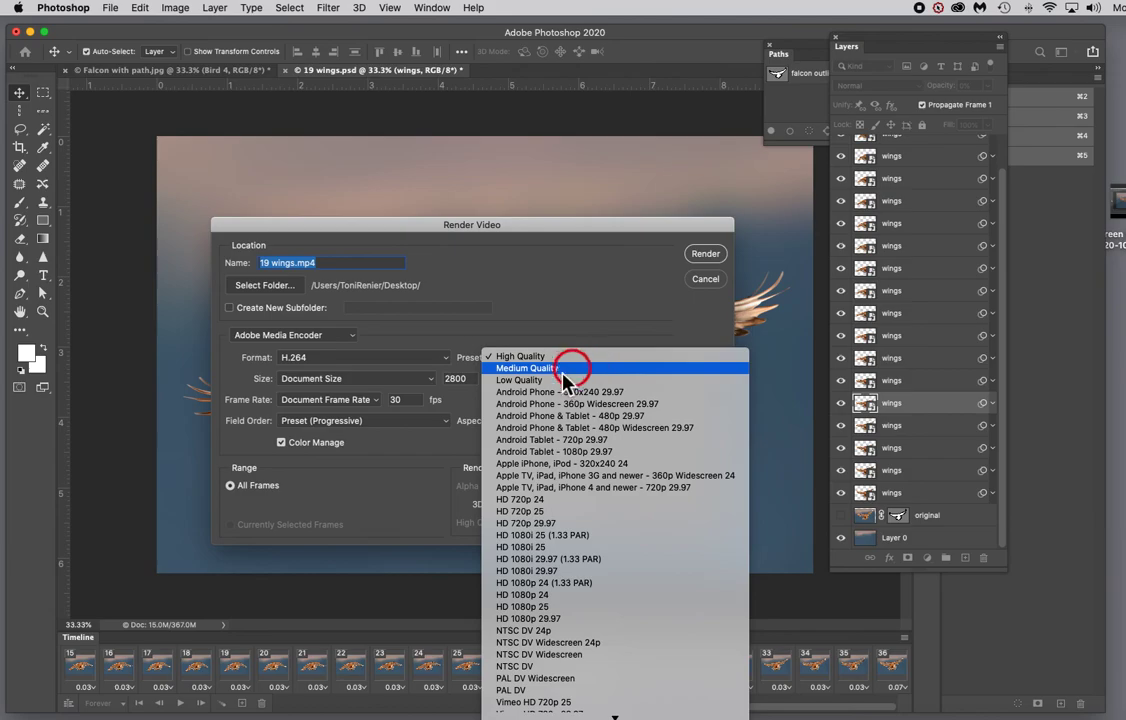
click(437, 352)
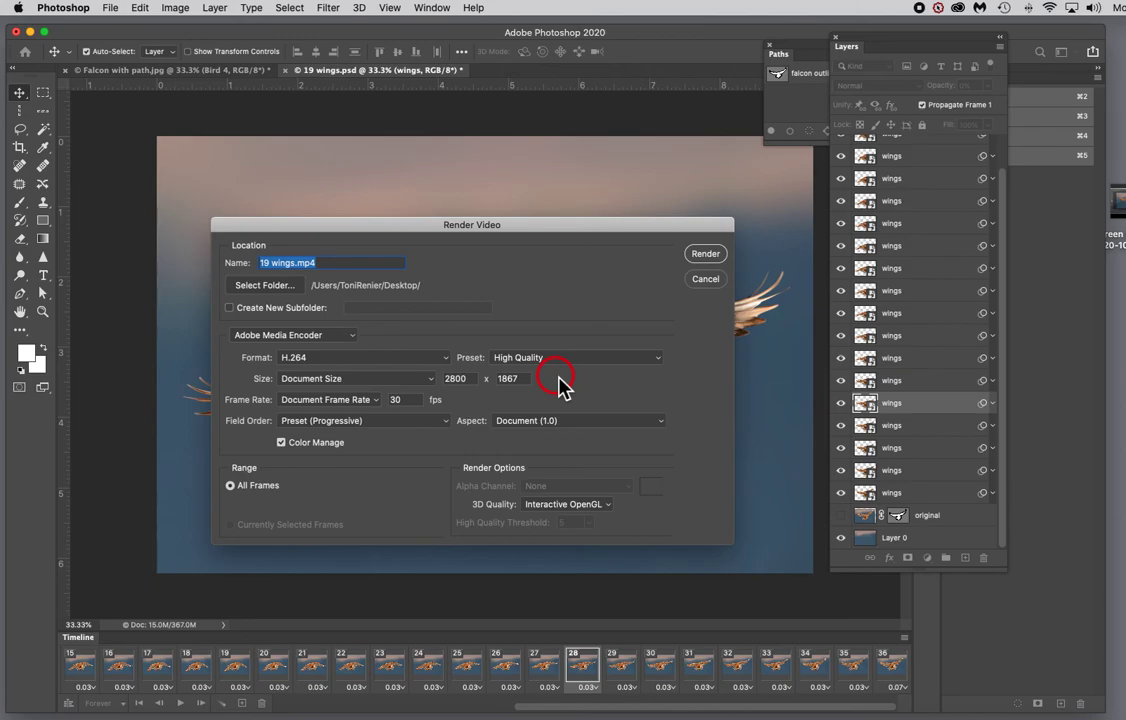
Step: Set the video size to NTSC DV and render the video as 19 wings.mp4
click(431, 380)
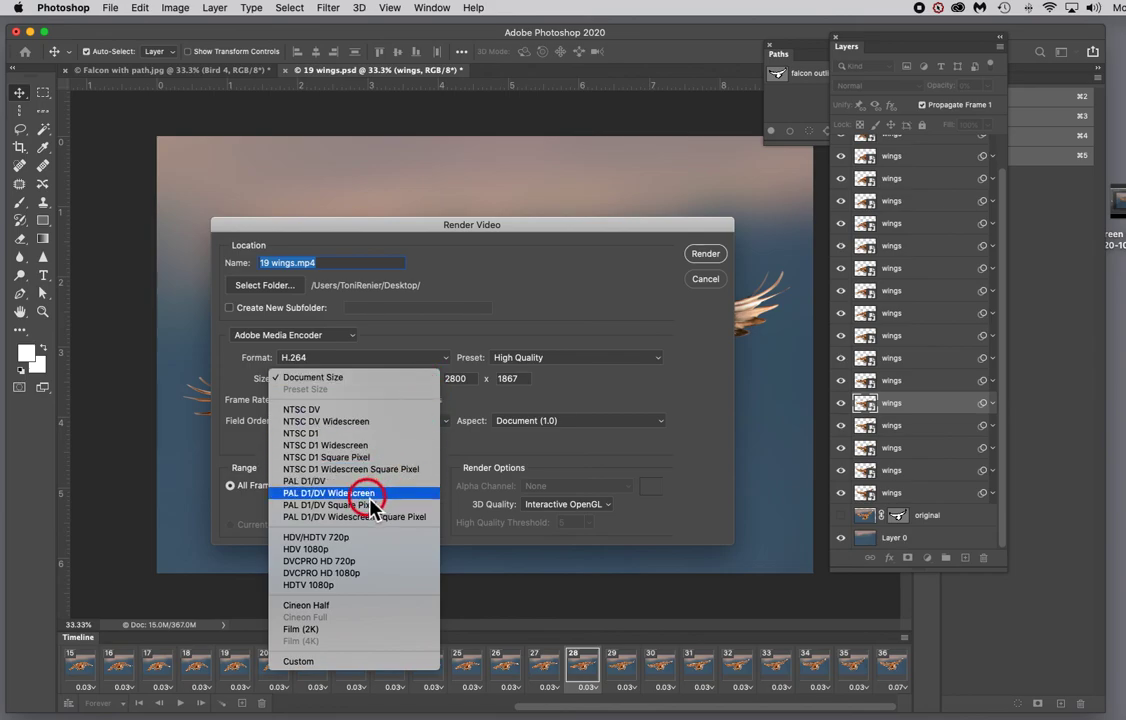
click(334, 412)
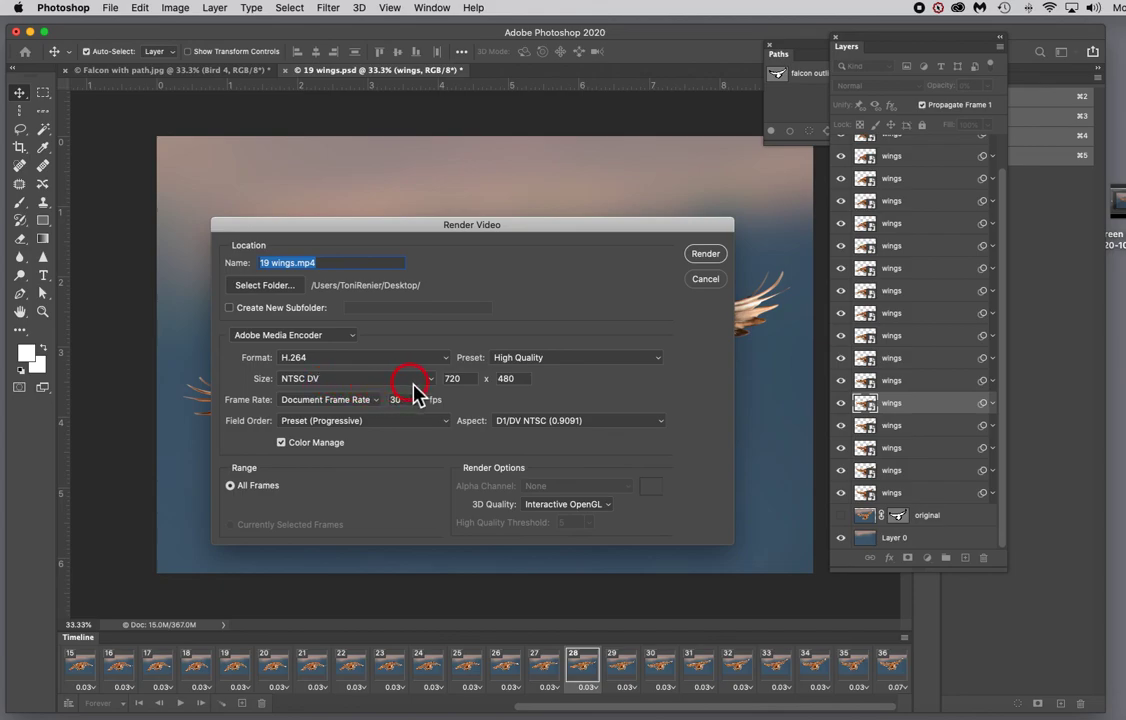
click(705, 254)
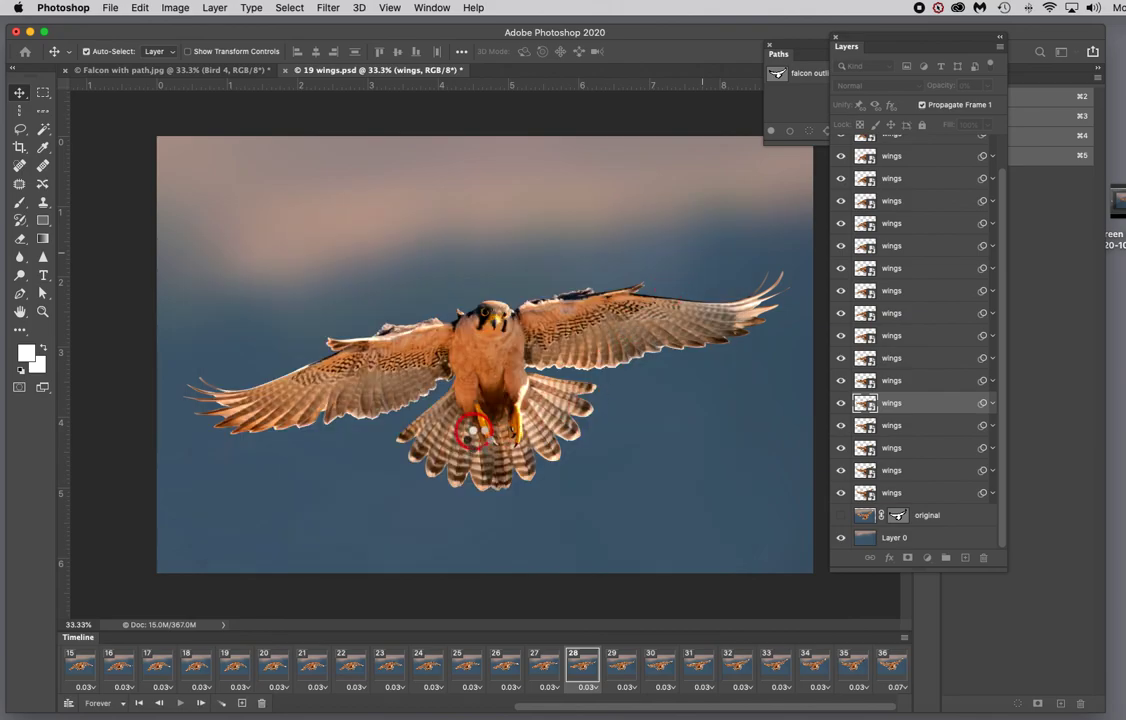